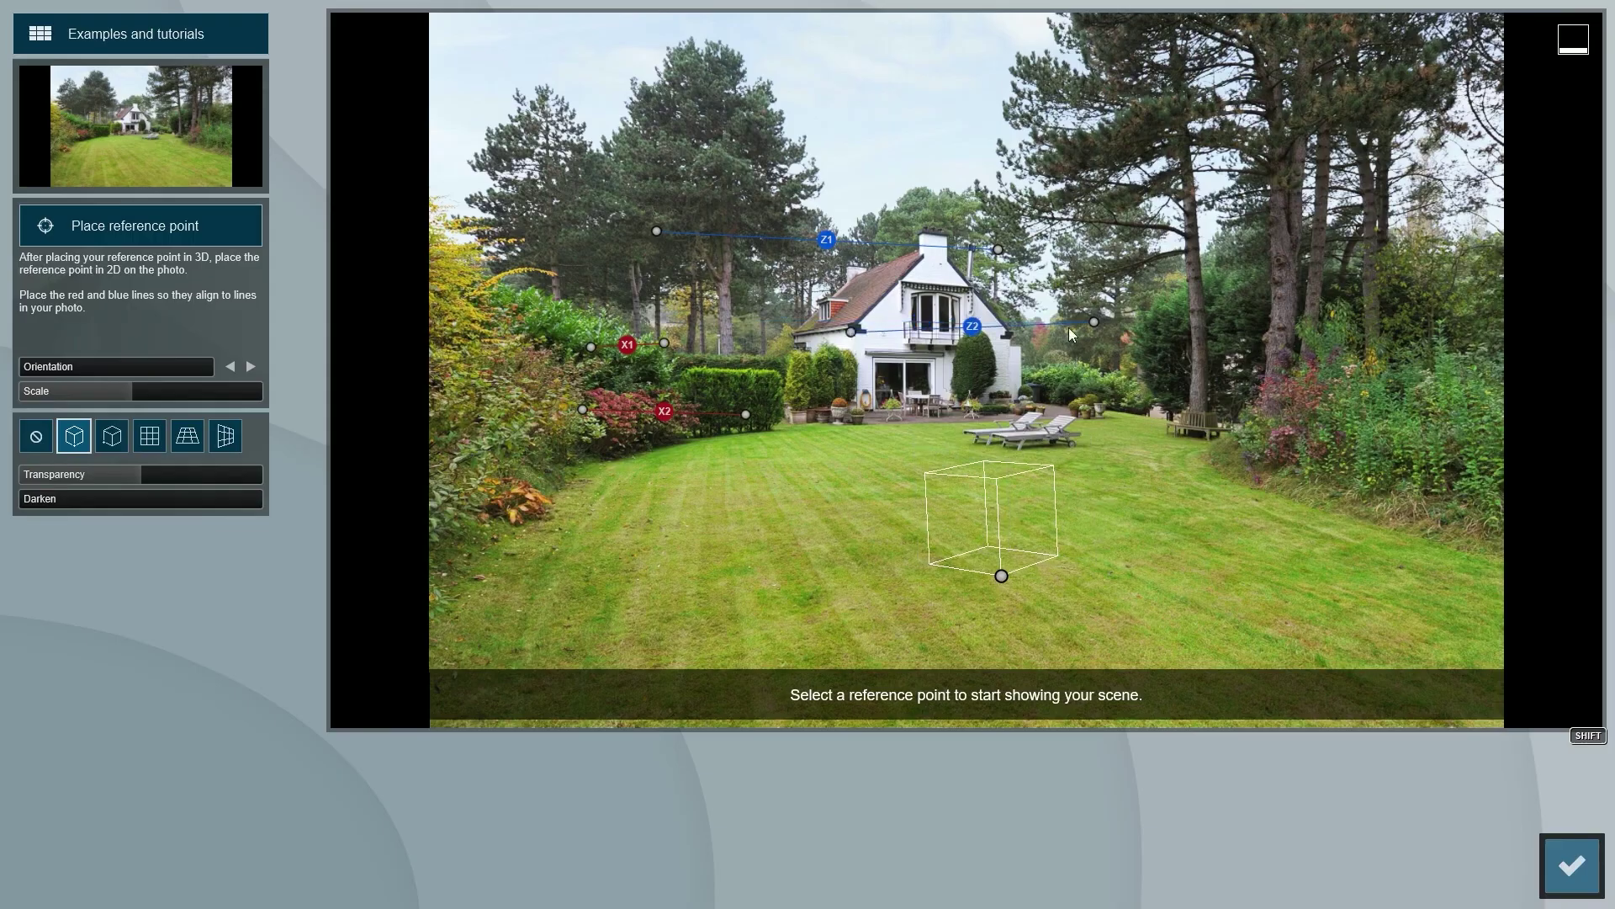
# - Pin the Z1/Z2 lines to the house edges and chimney, shifting and shrinking the model to 0.3493x
pyautogui.moveTo(998, 249); pyautogui.dragTo(950, 242)
pyautogui.moveTo(656, 231); pyautogui.dragTo(924, 240)
pyautogui.keyDown('shift'); pyautogui.moveTo(118, 391); pyautogui.dragTo(37, 406); pyautogui.keyUp('shift')
pyautogui.moveTo(688, 441); pyautogui.dragTo(647, 436)
pyautogui.keyDown('shift'); pyautogui.moveTo(84, 392); pyautogui.dragTo(22, 405); pyautogui.keyUp('shift')
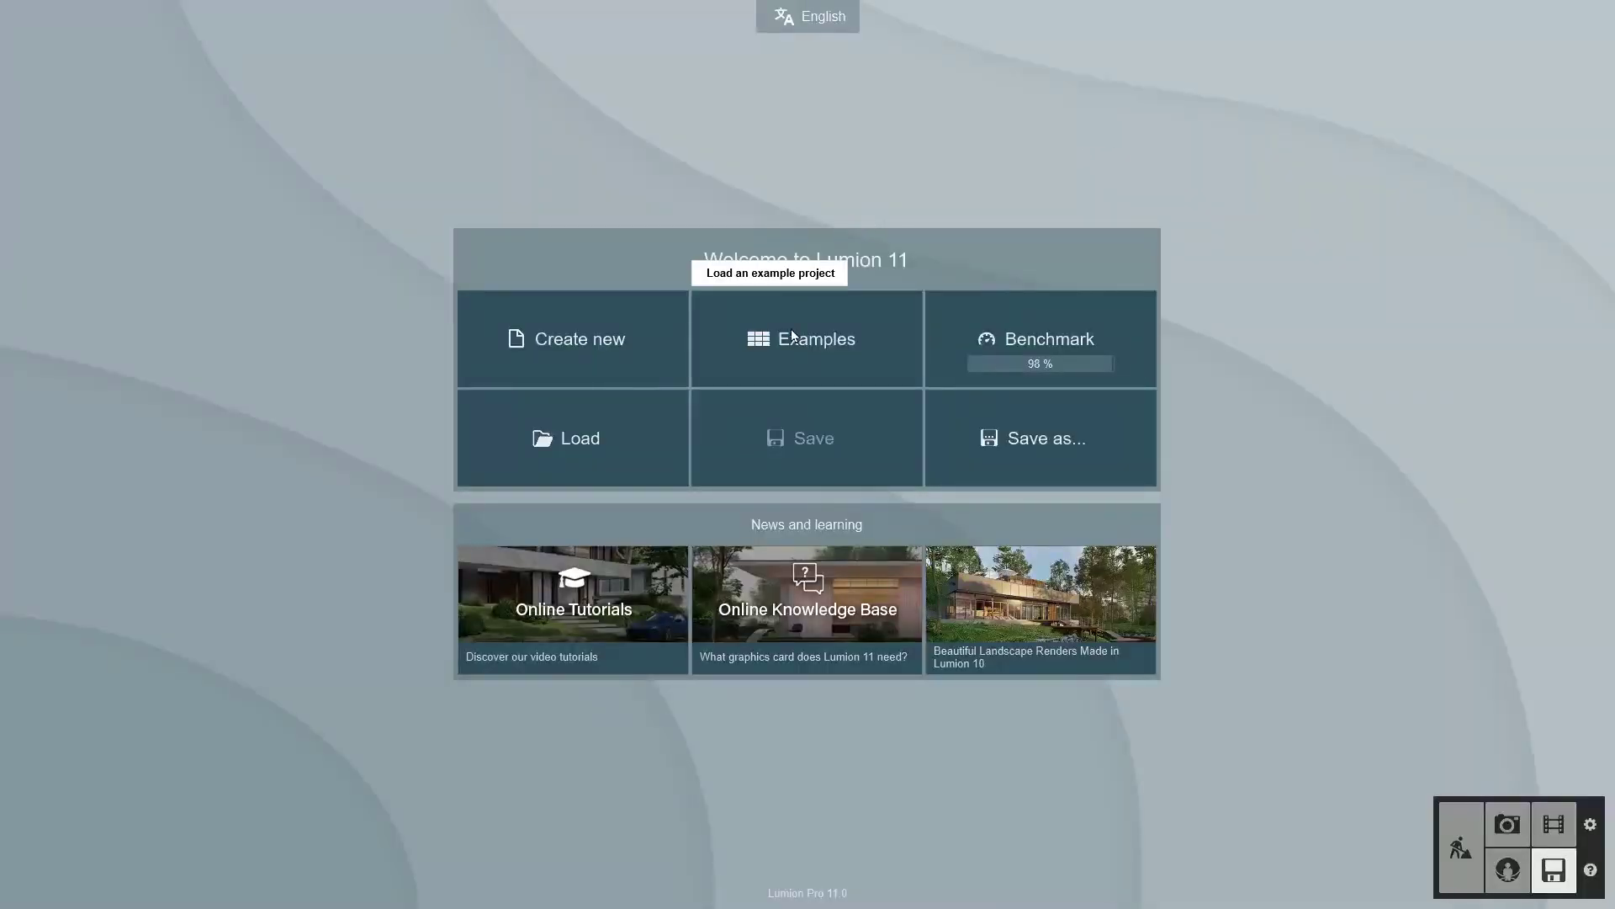
# - Open the Residential home example scene from the Examples tab of the start screen
pyautogui.click(790, 335)
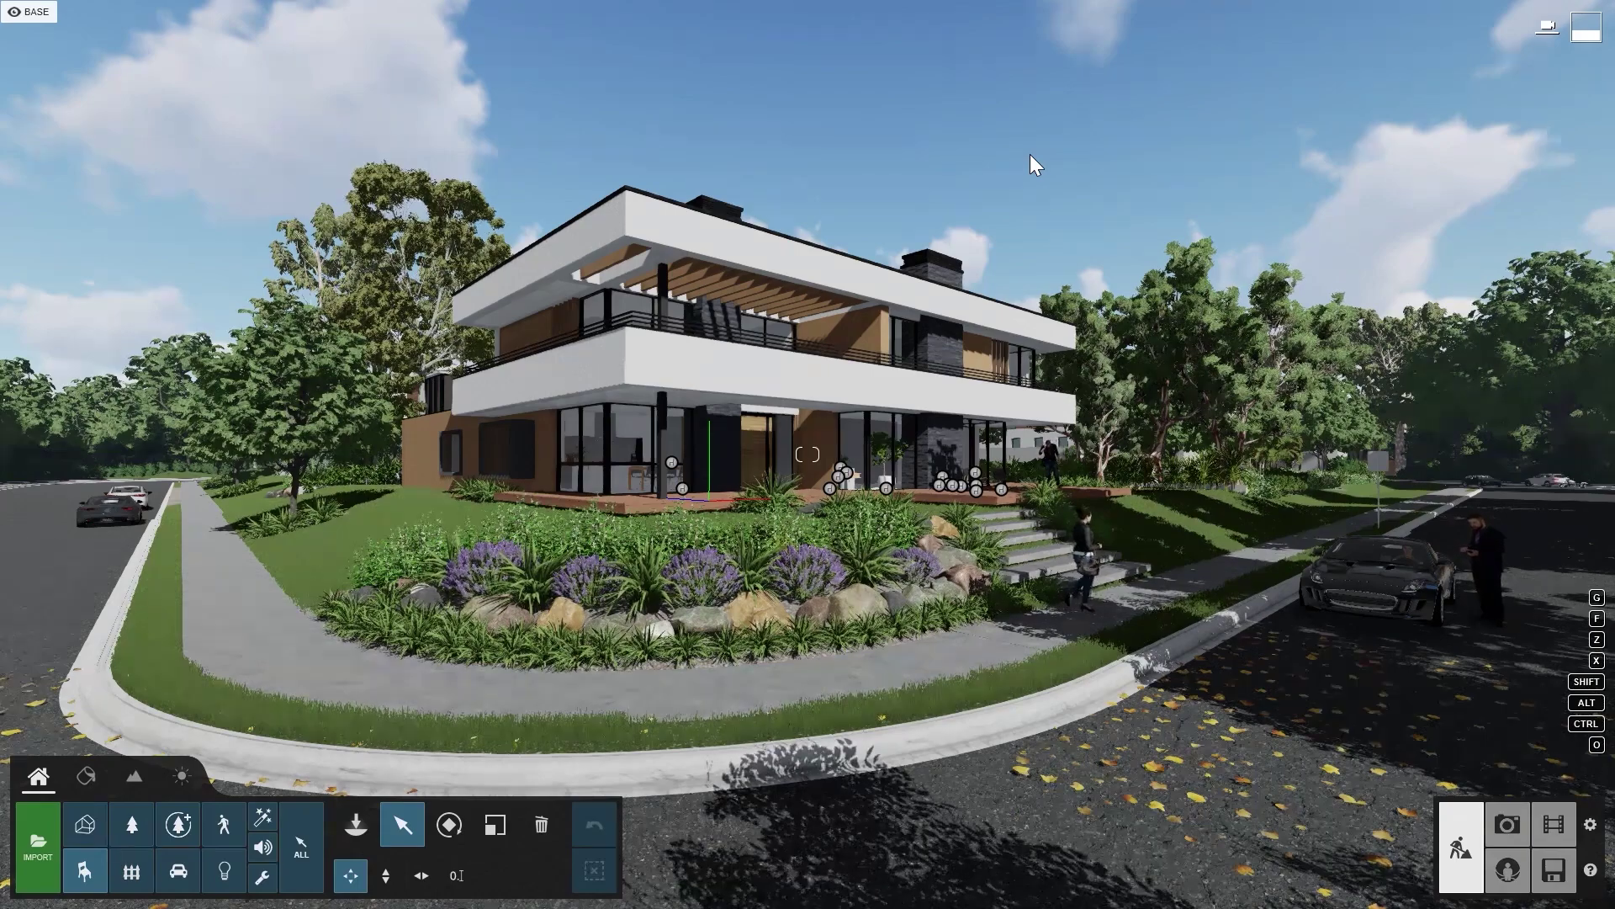
# - Hide the Entourage Houses, Foliage and Cars & People layers, then switch to Photo mode
pyautogui.moveTo(113, 59)
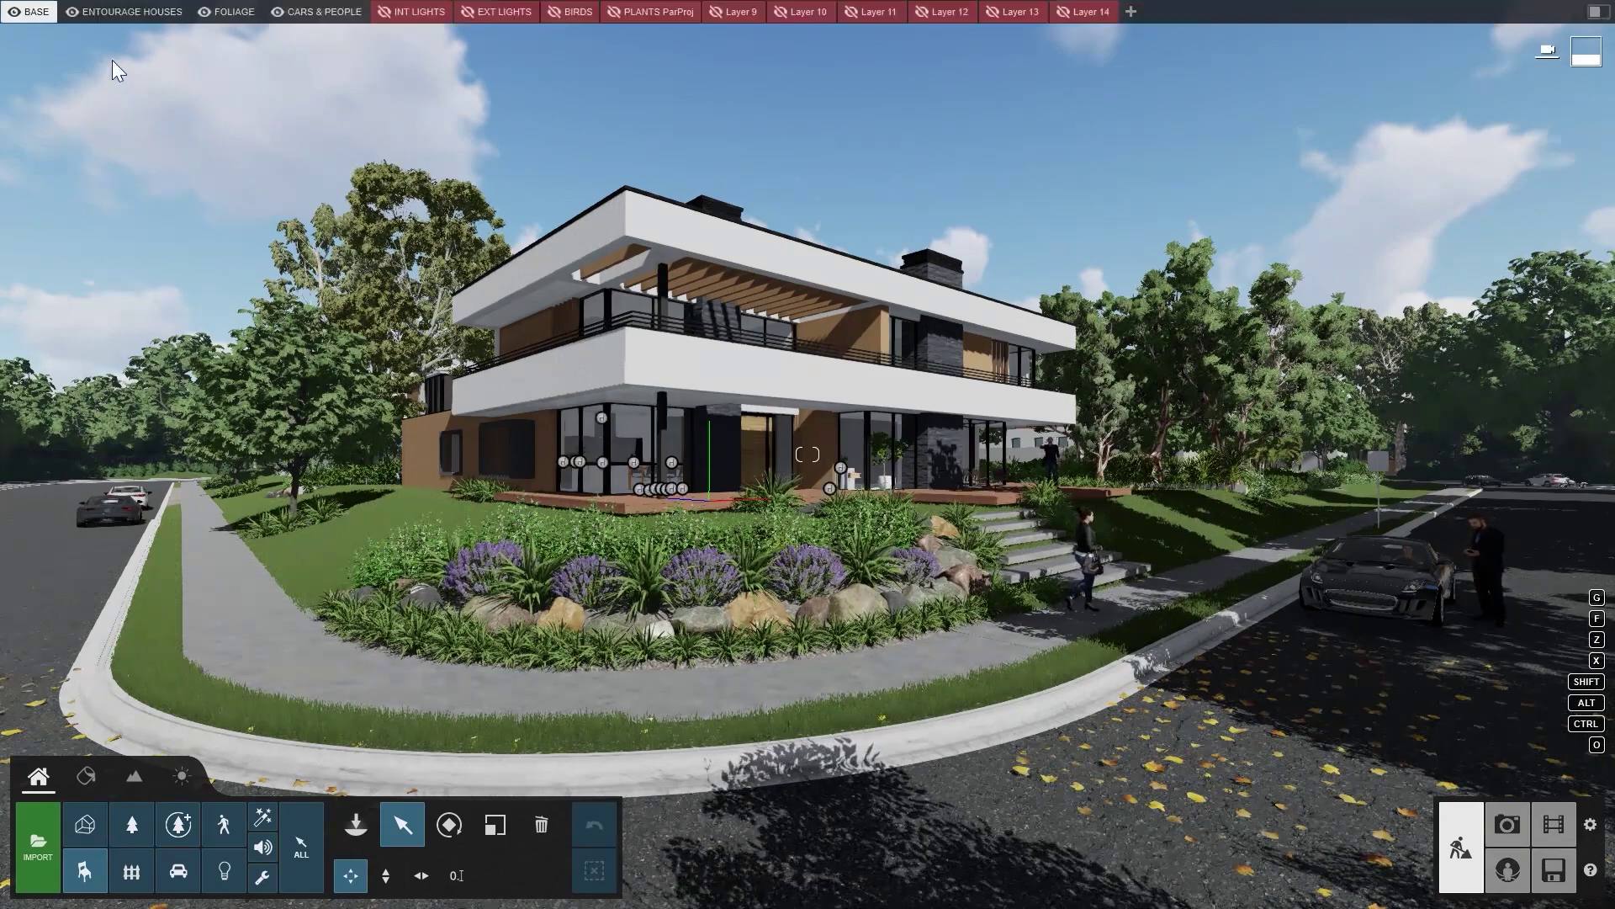
pyautogui.click(72, 13)
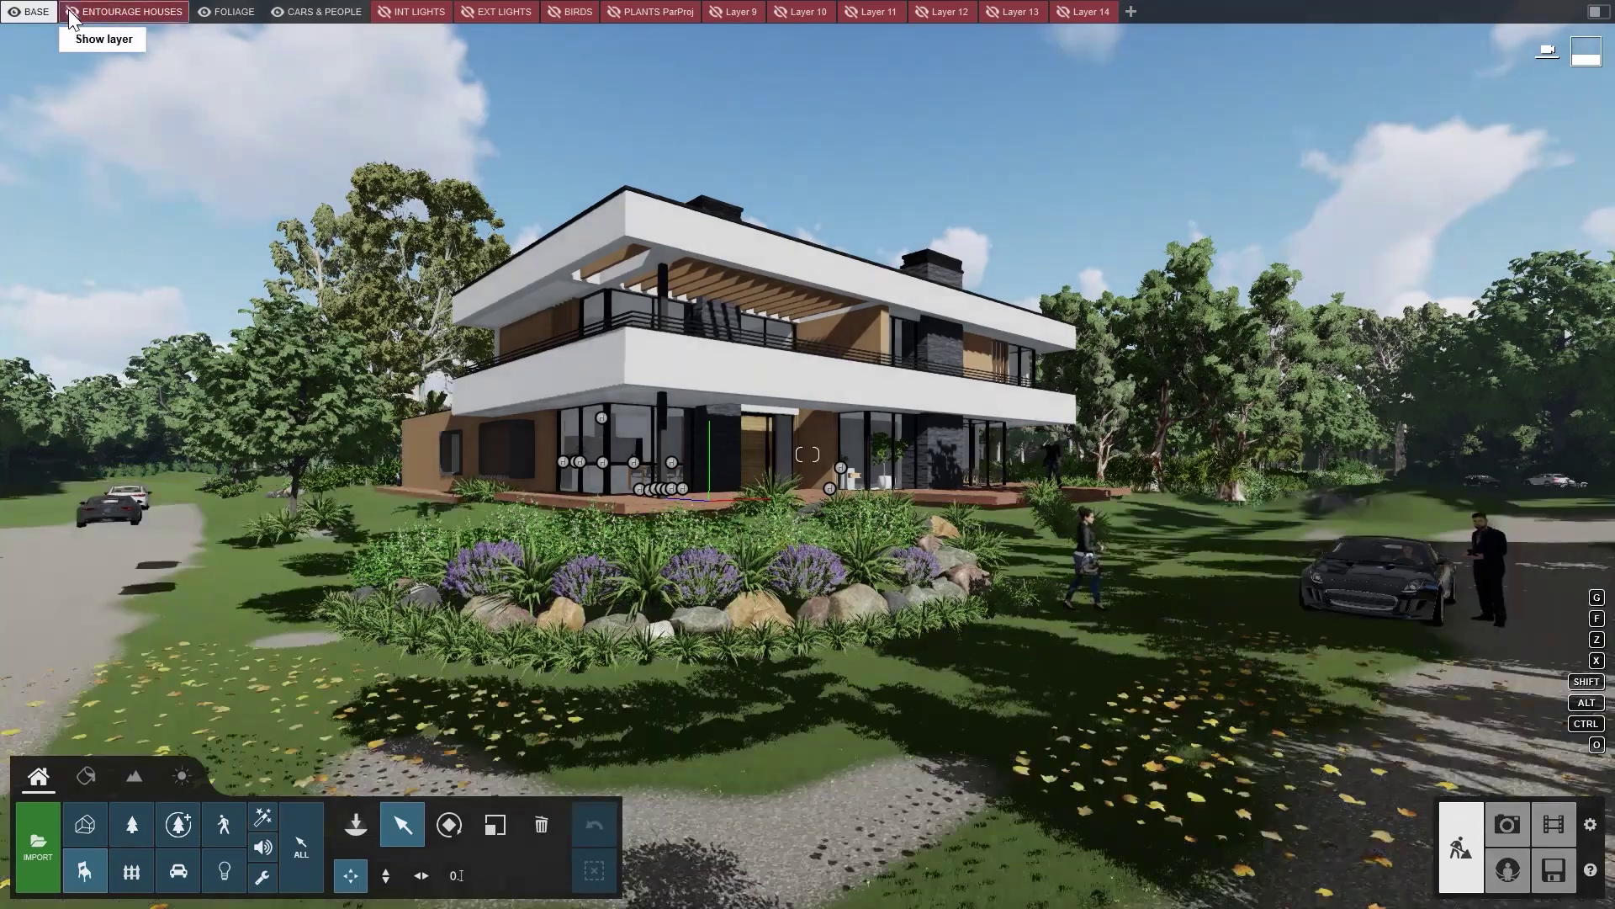
pyautogui.click(211, 14)
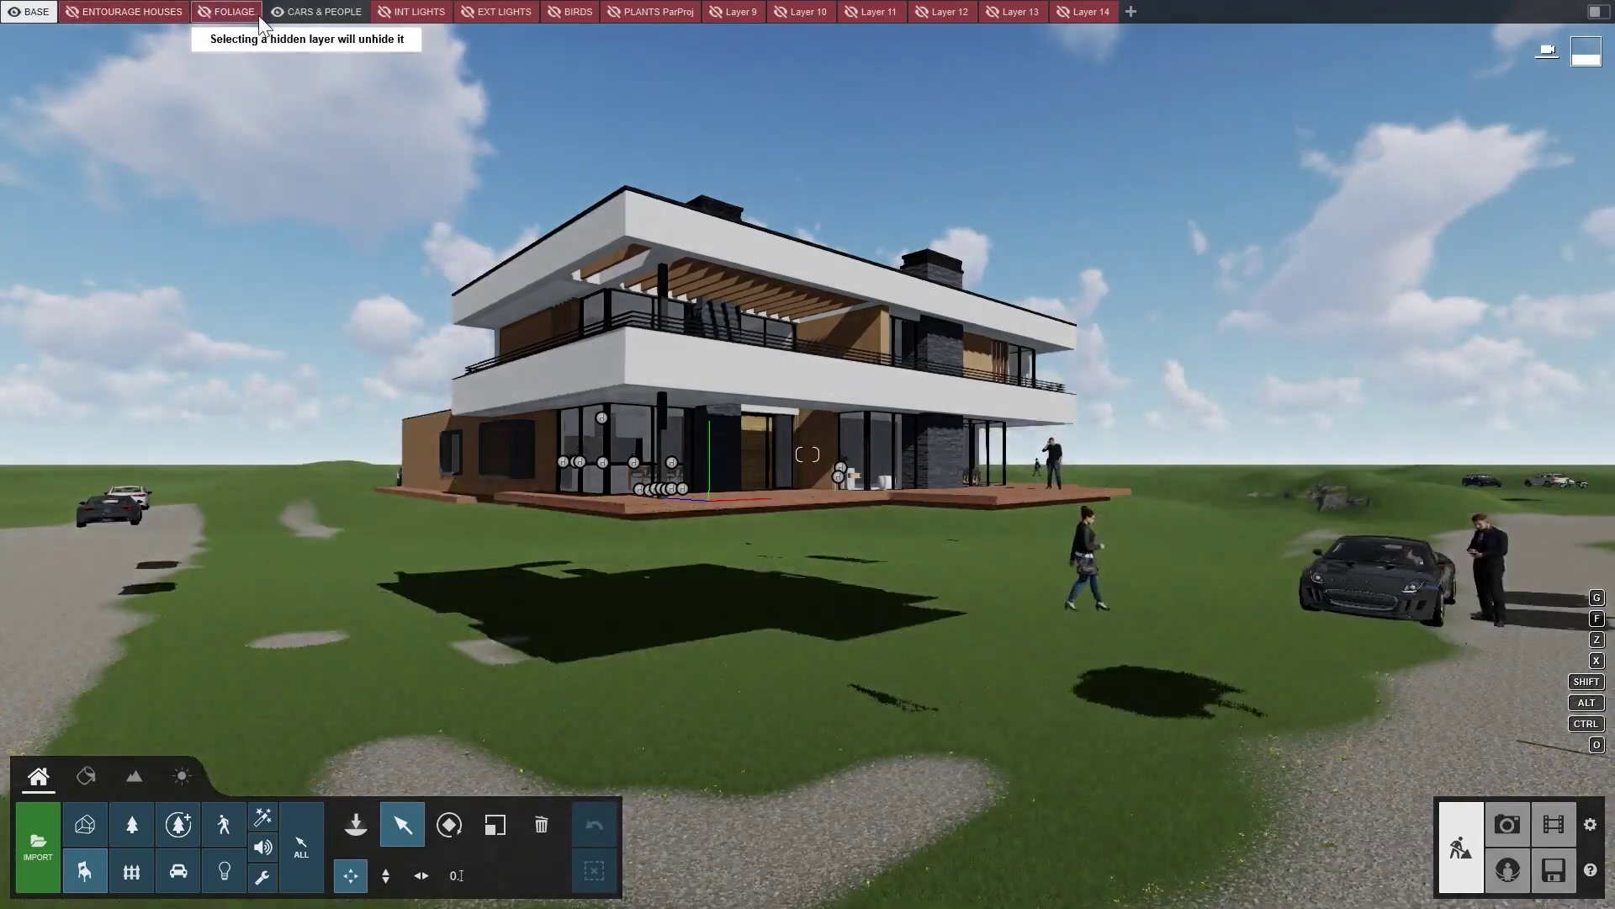
pyautogui.click(278, 13)
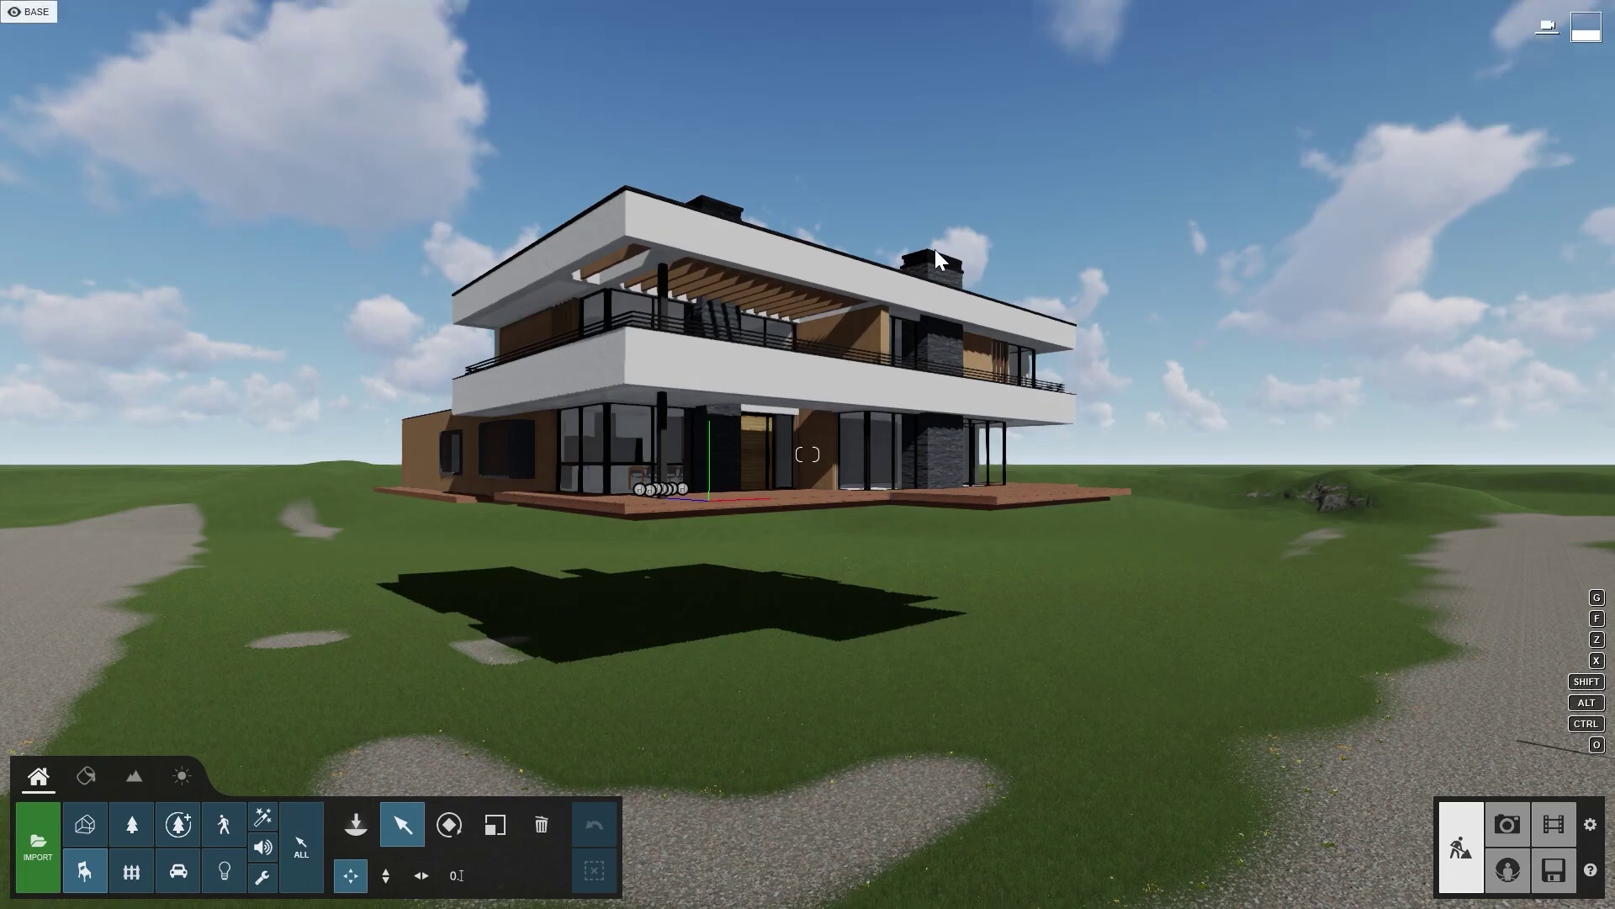
pyautogui.click(1518, 823)
# - Store the current view in photo slot 9 and add a Photo Matching effect to it
pyautogui.moveTo(1178, 823)
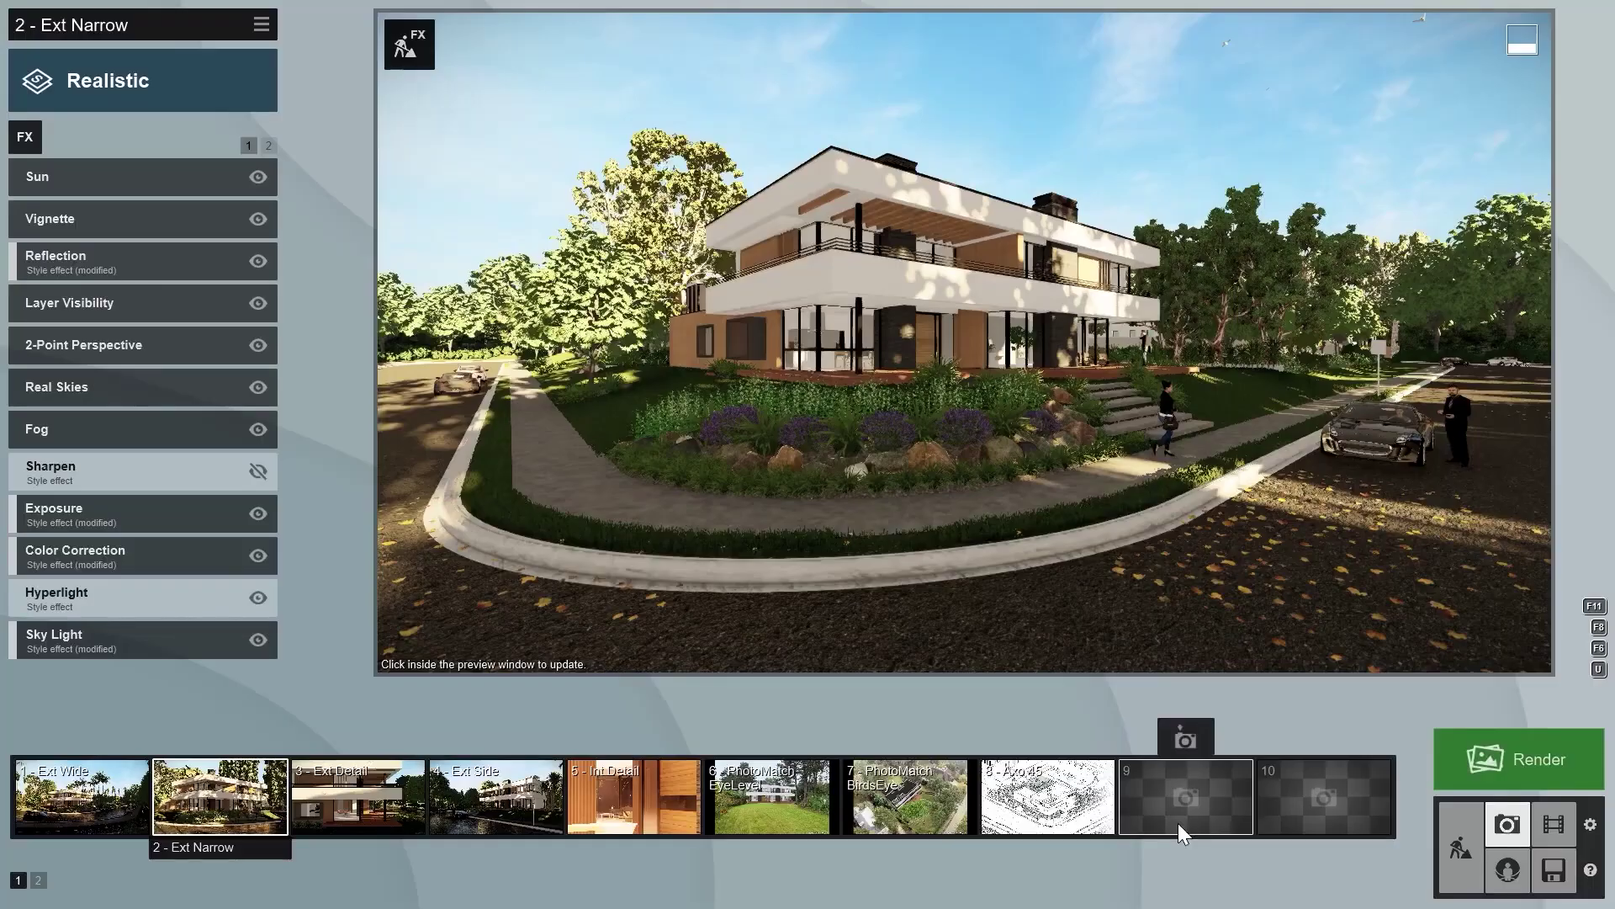
pyautogui.click(1184, 742)
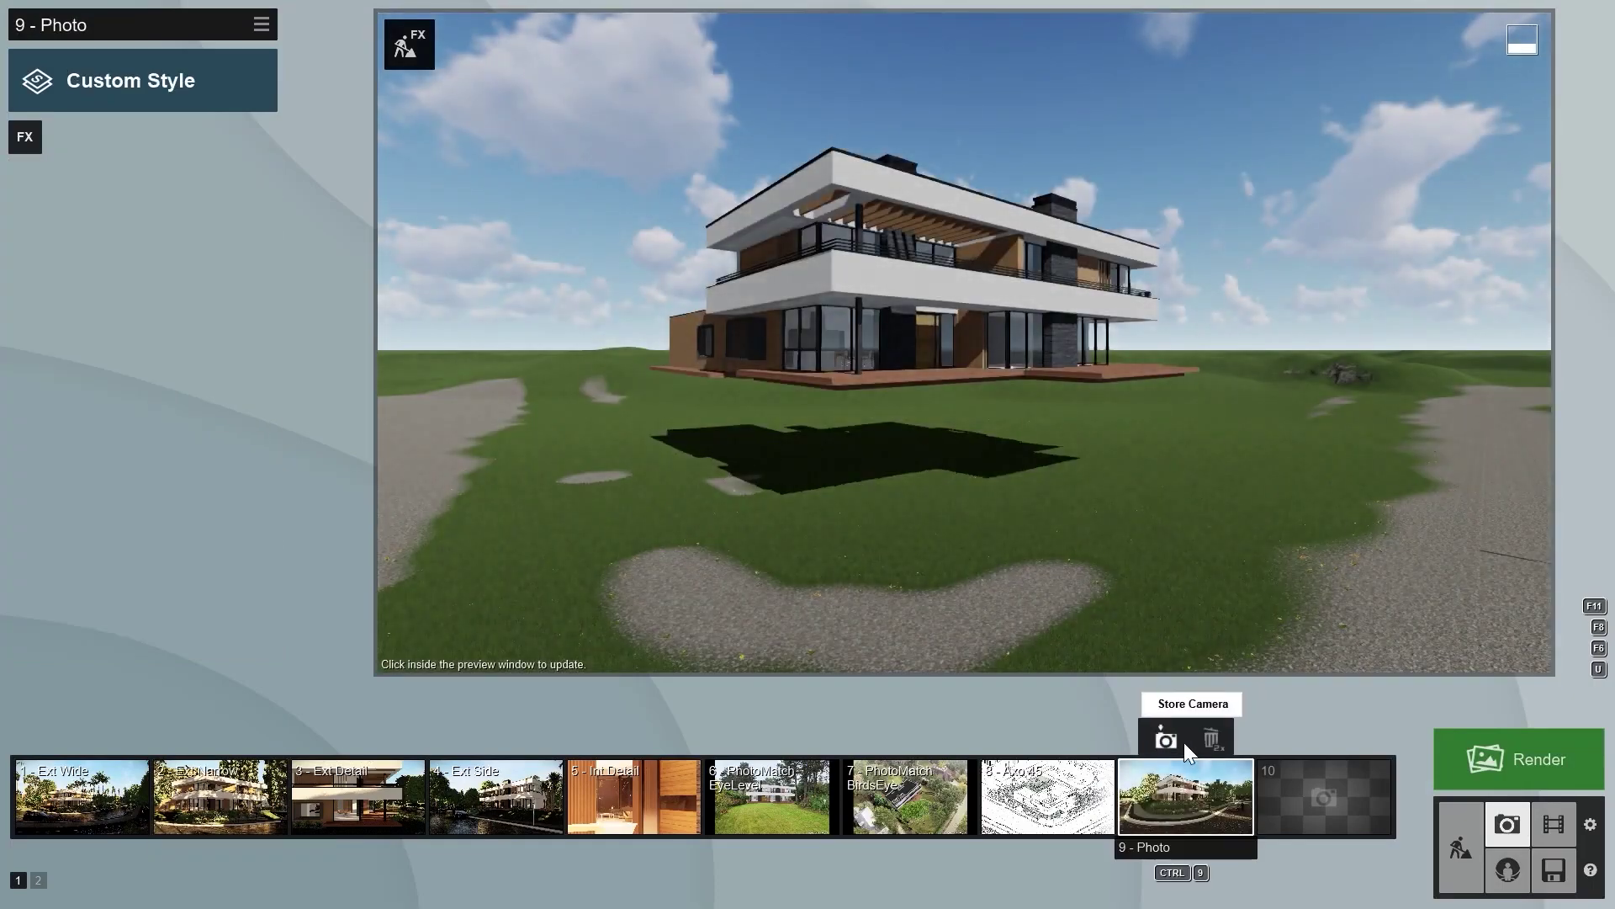
pyautogui.moveTo(1025, 647)
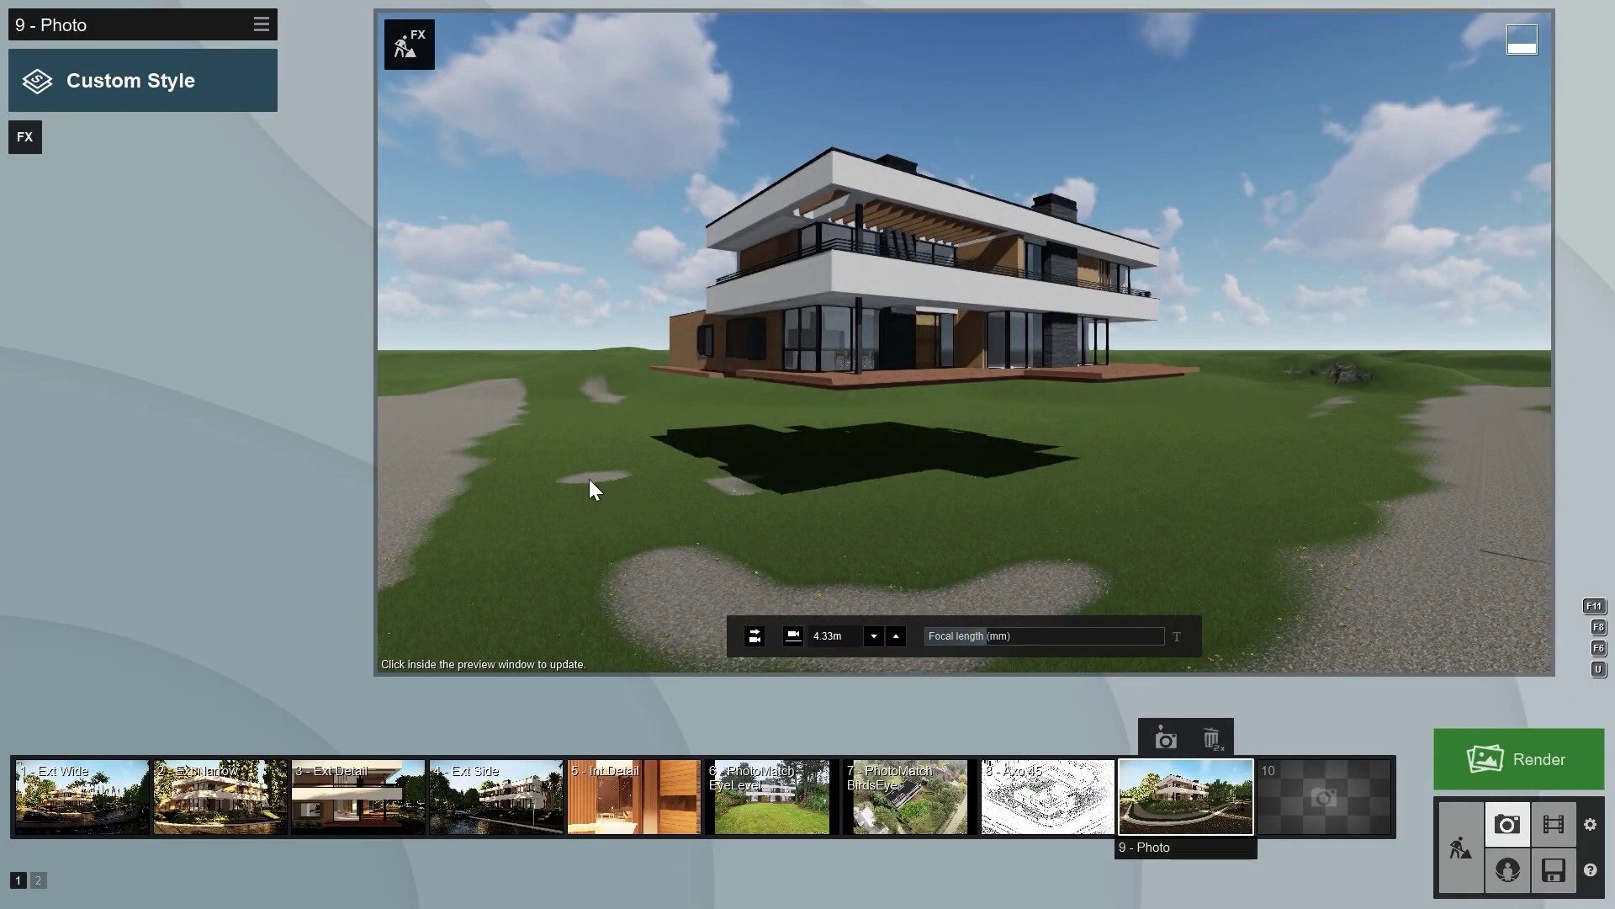
pyautogui.click(26, 137)
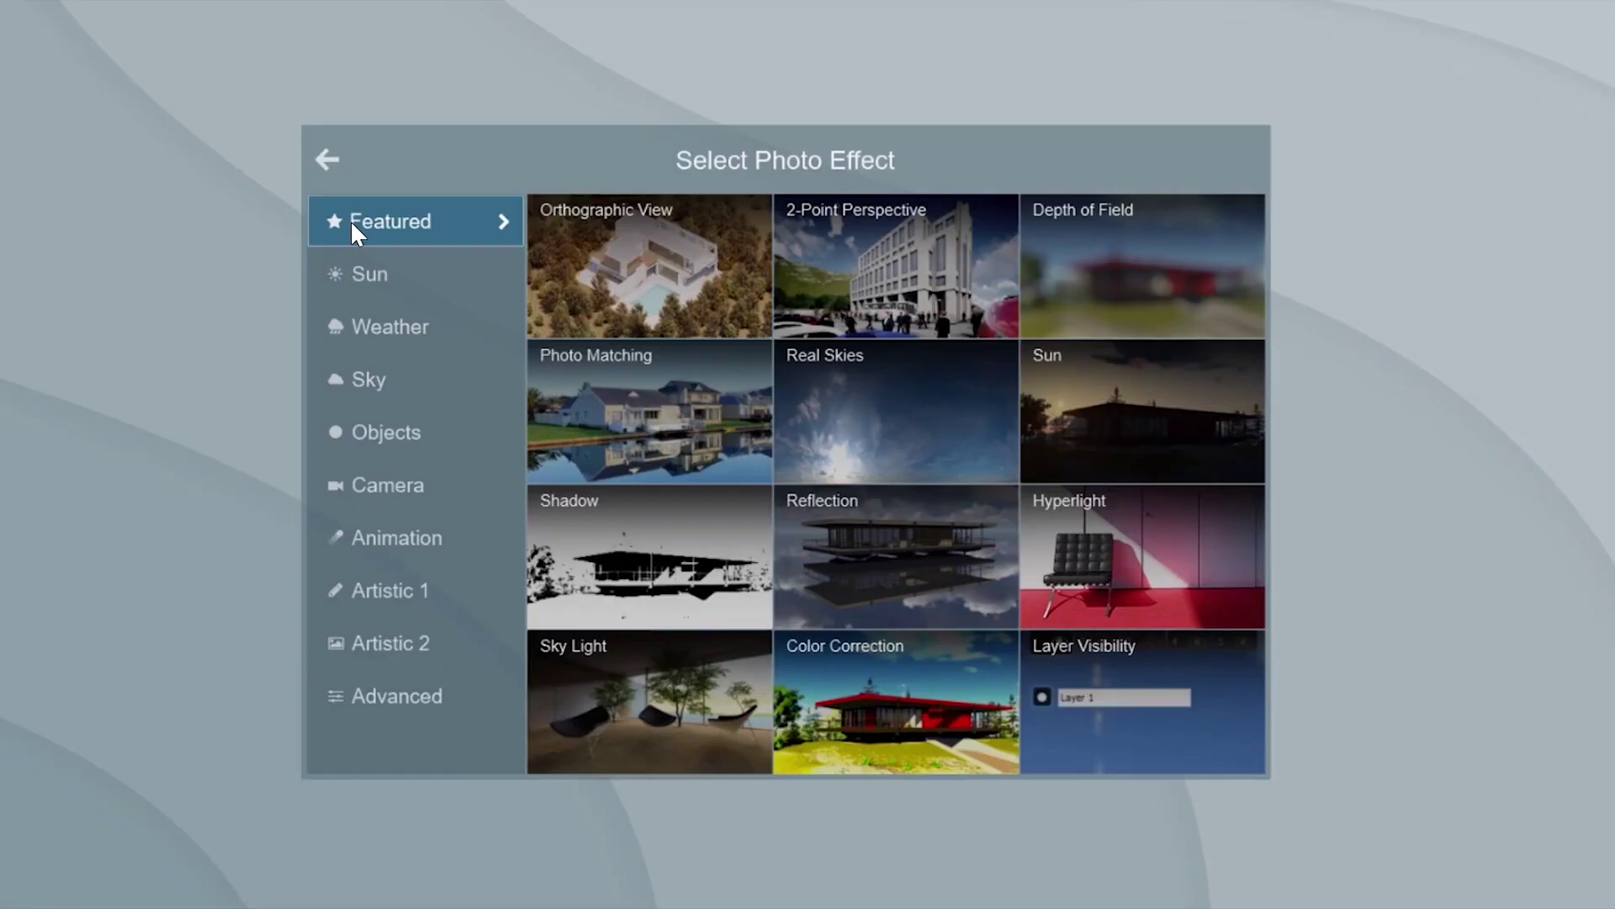
pyautogui.click(590, 388)
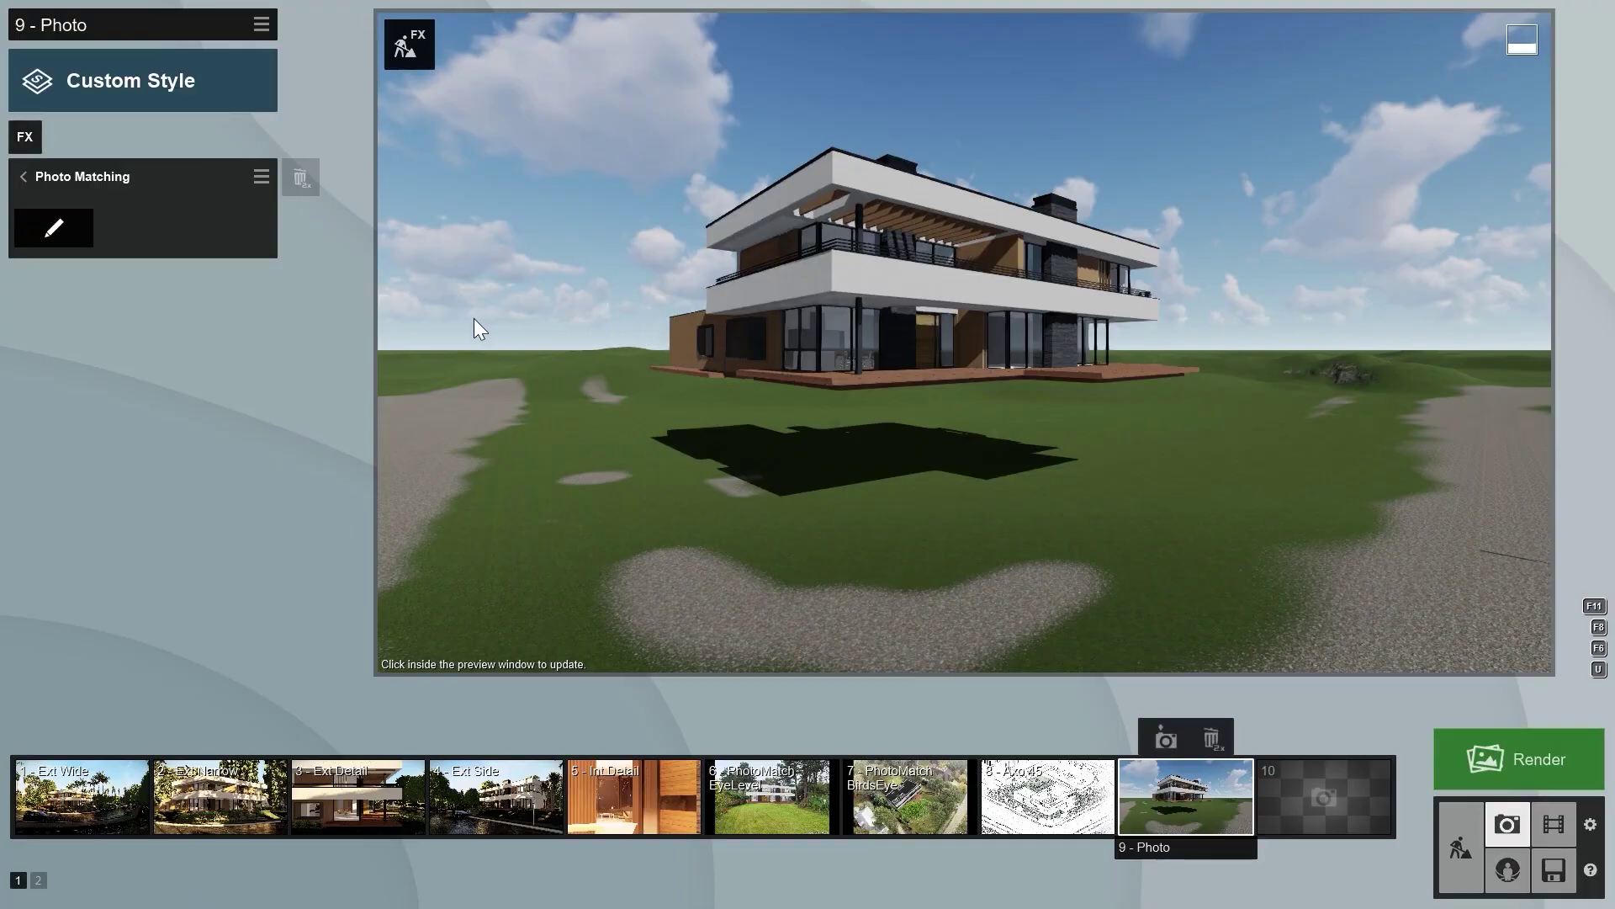
pyautogui.click(53, 228)
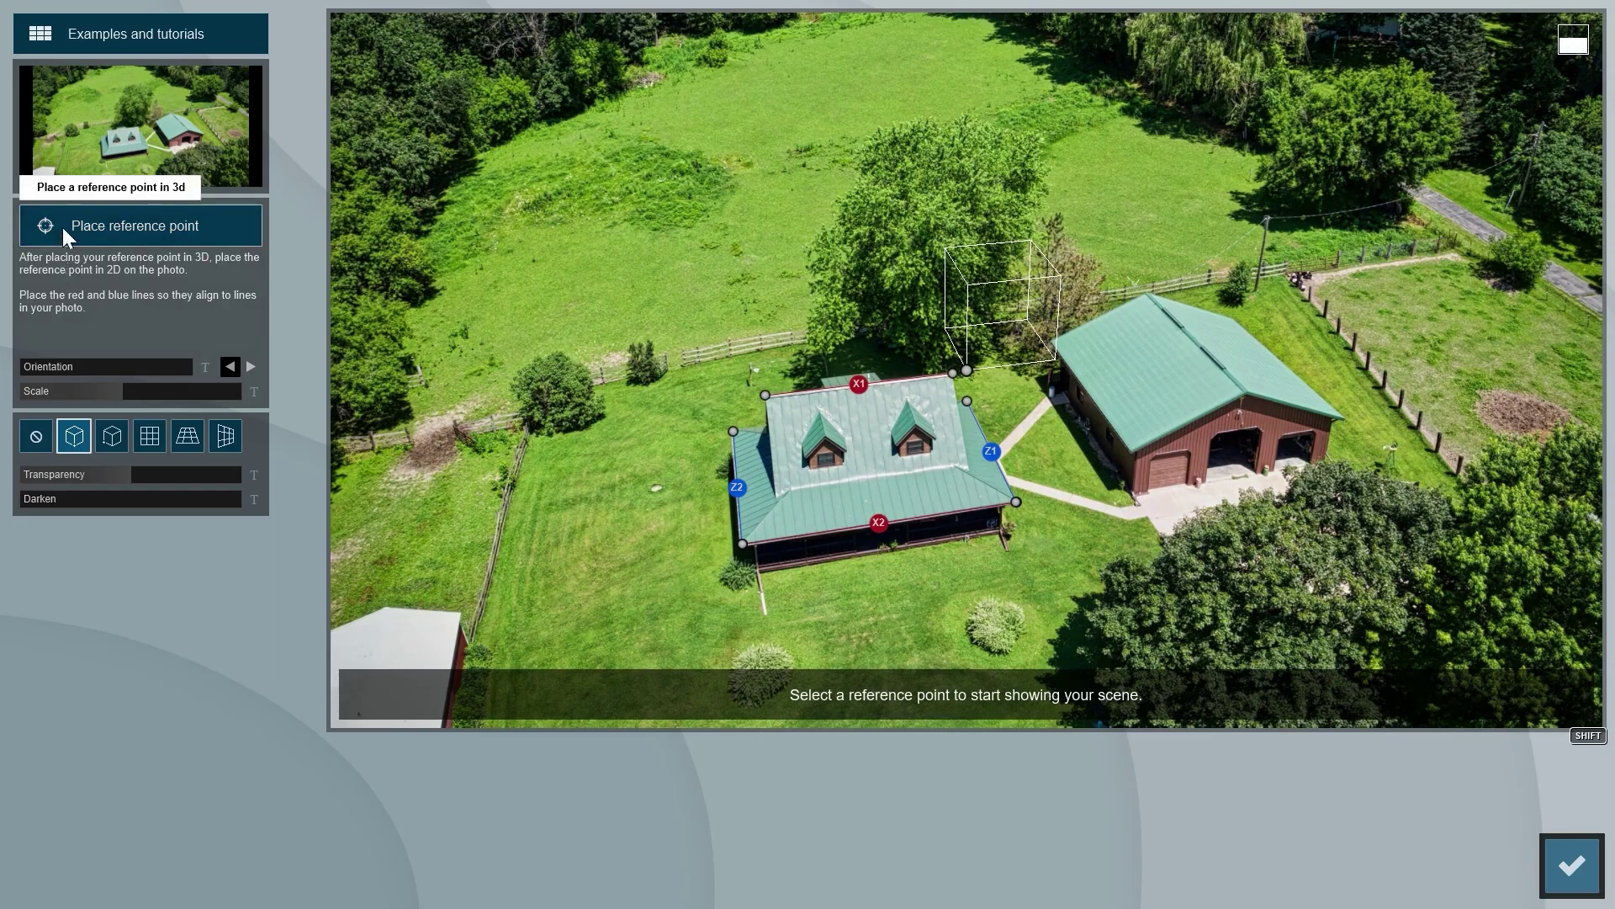
# - Try the canal-houses and stone-house example photos, settling on the canal-houses photo
pyautogui.click(98, 34)
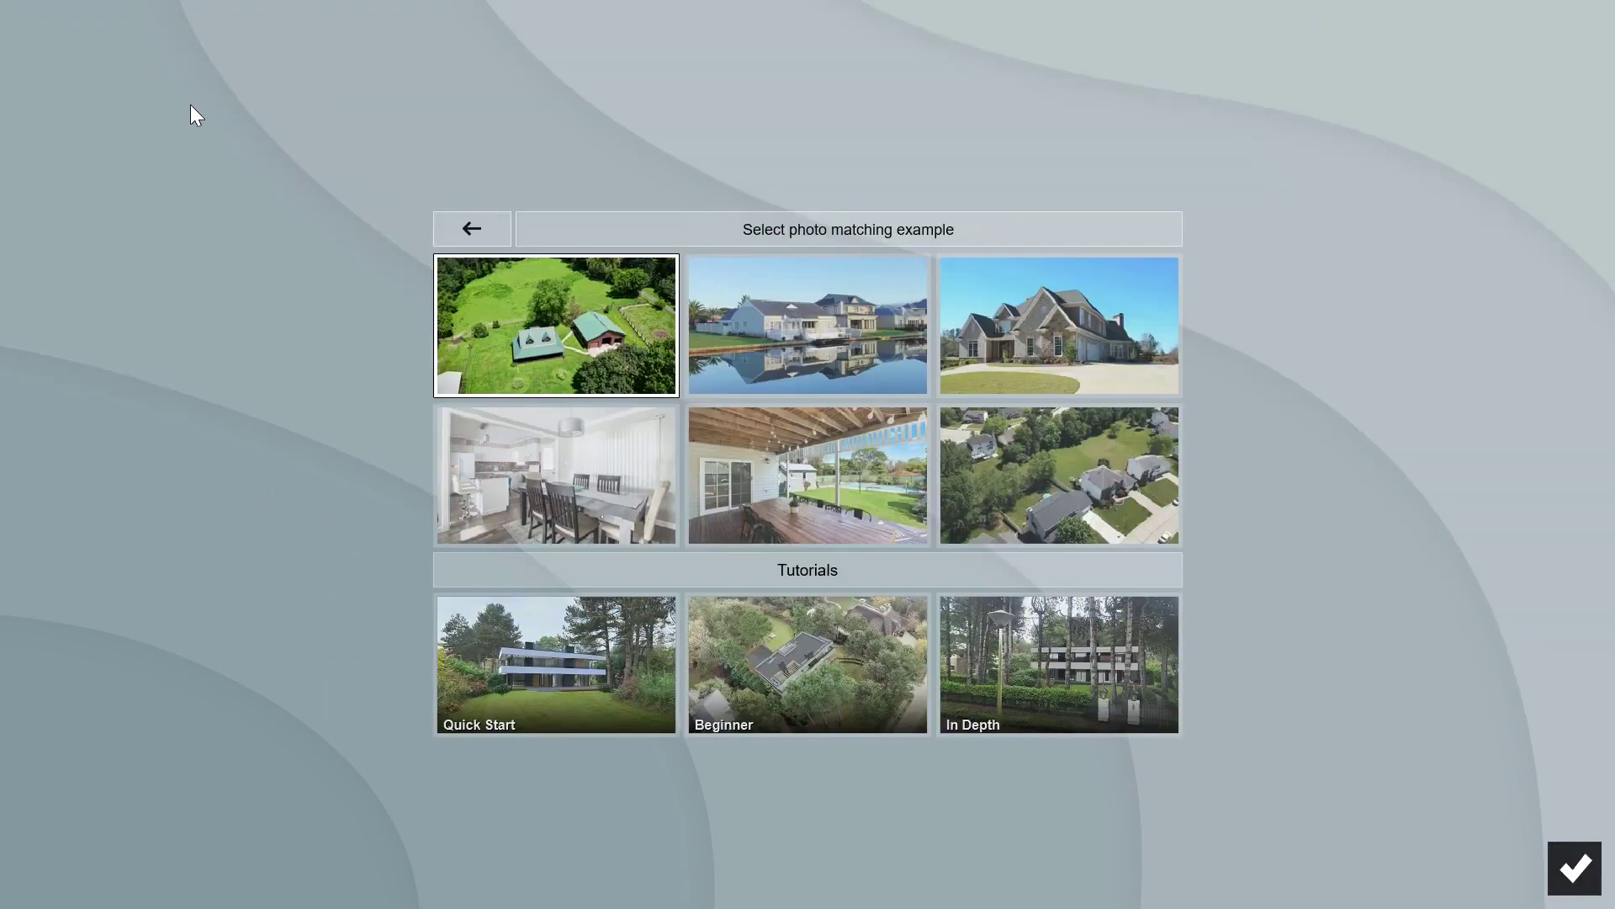
pyautogui.click(754, 314)
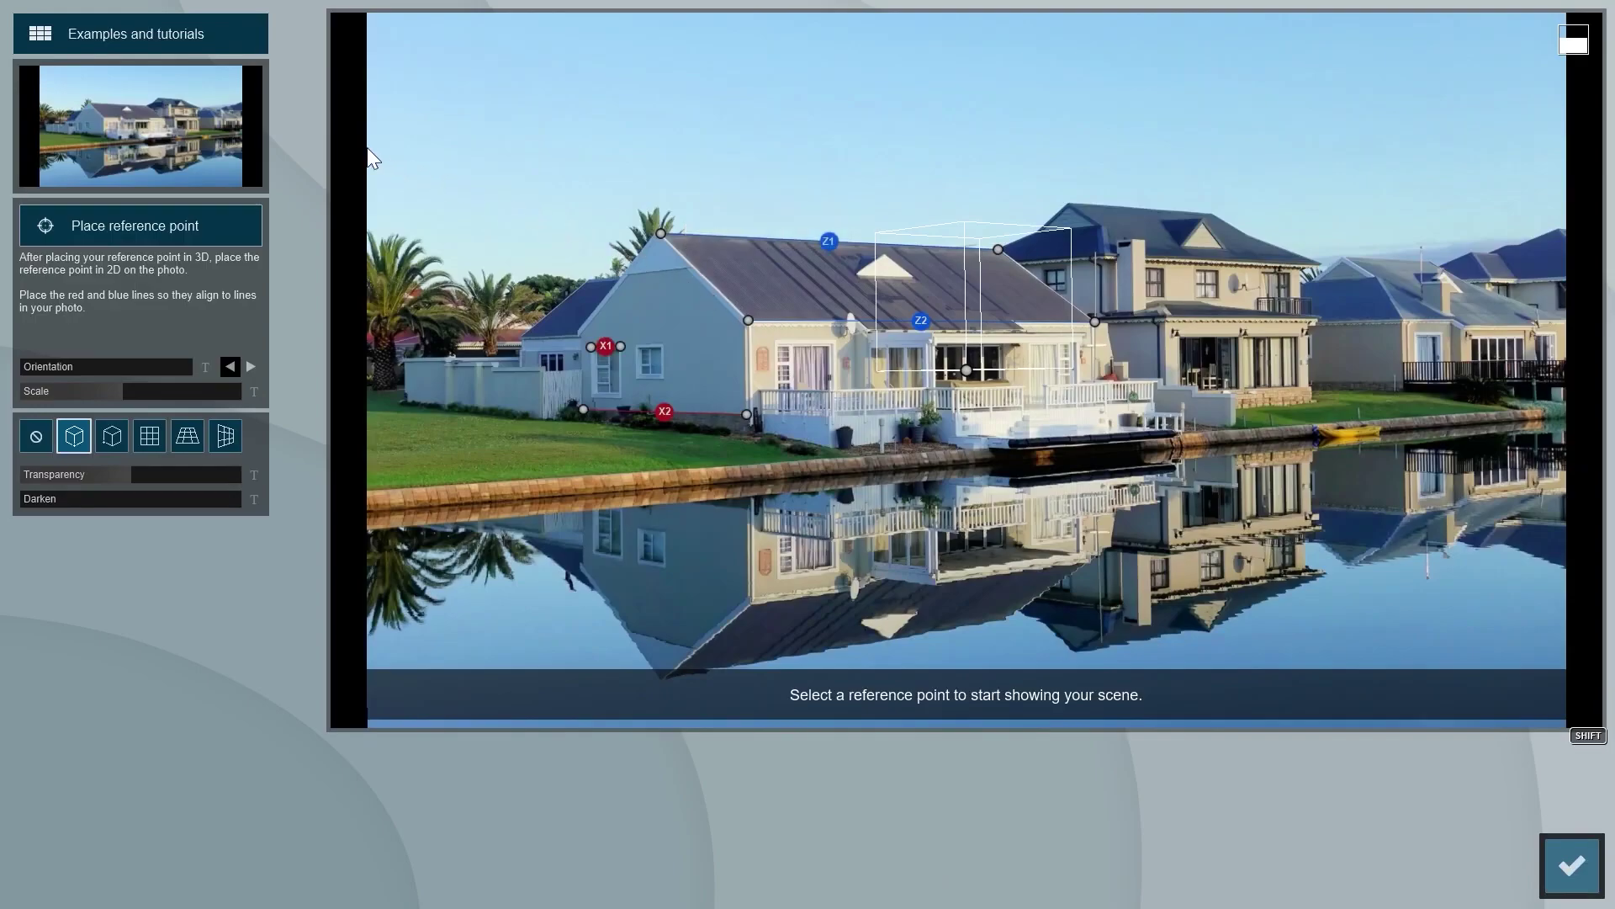
pyautogui.click(152, 31)
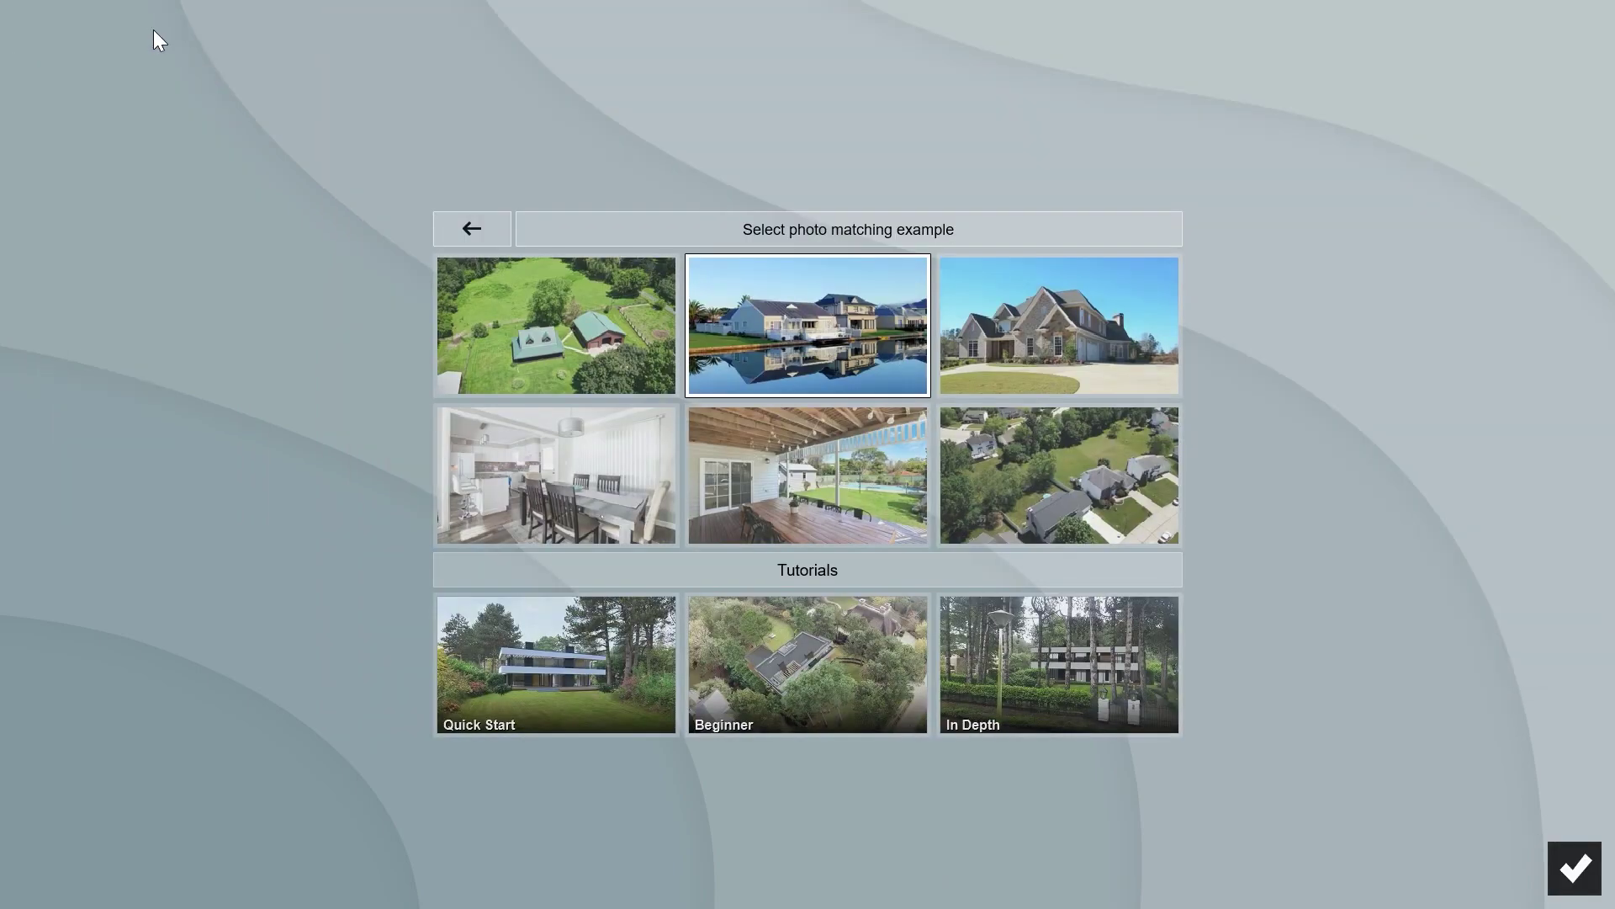
pyautogui.click(1006, 321)
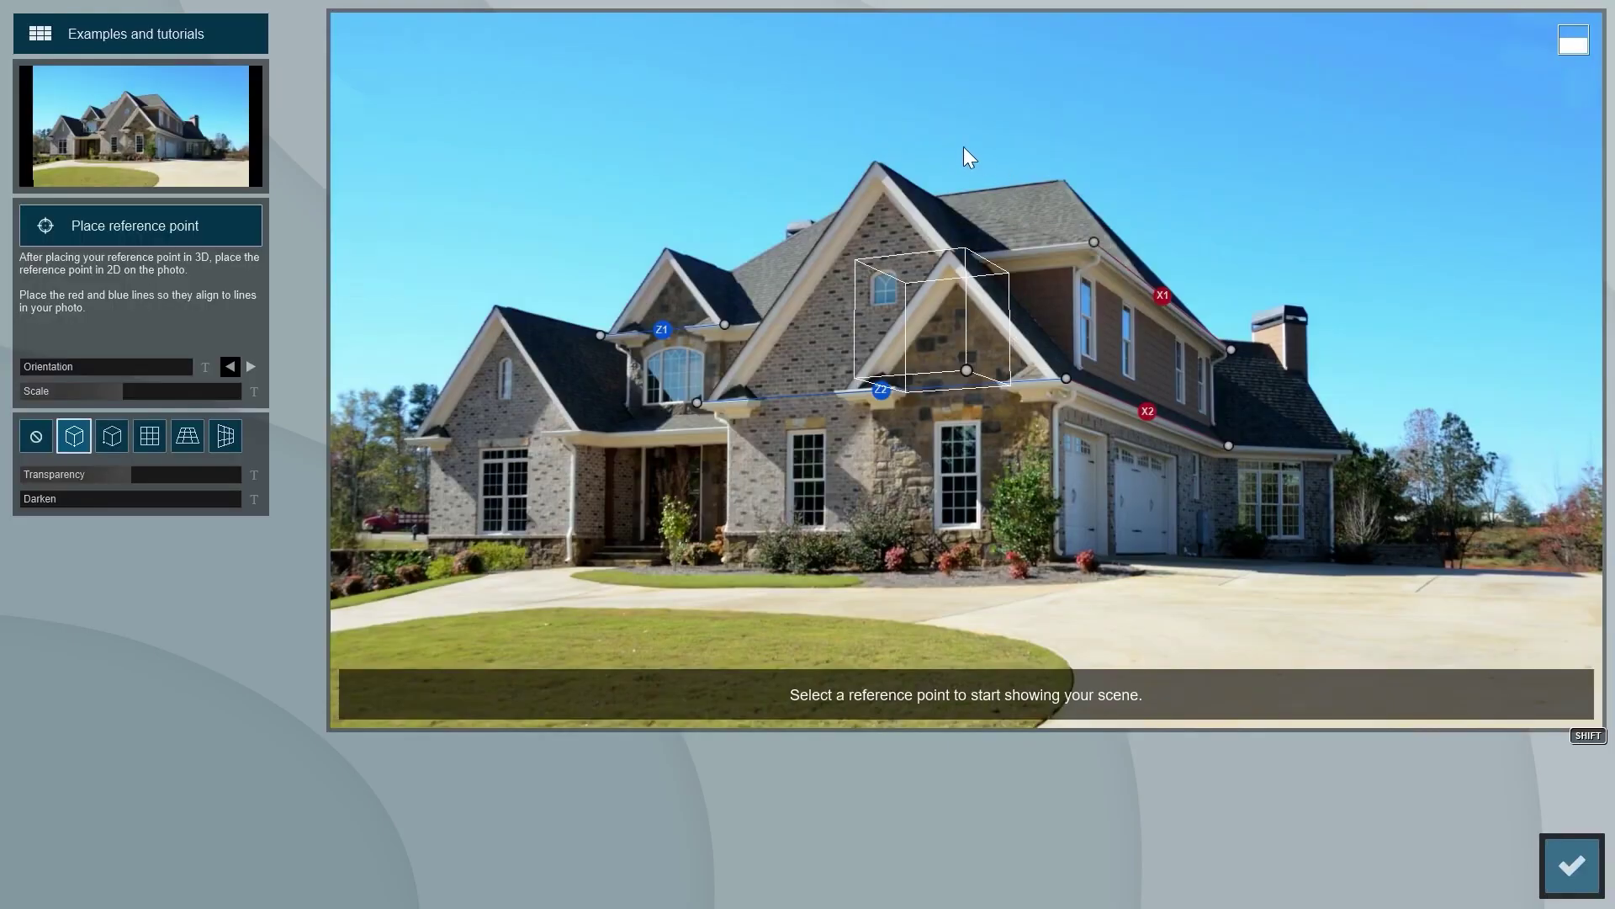
pyautogui.click(174, 38)
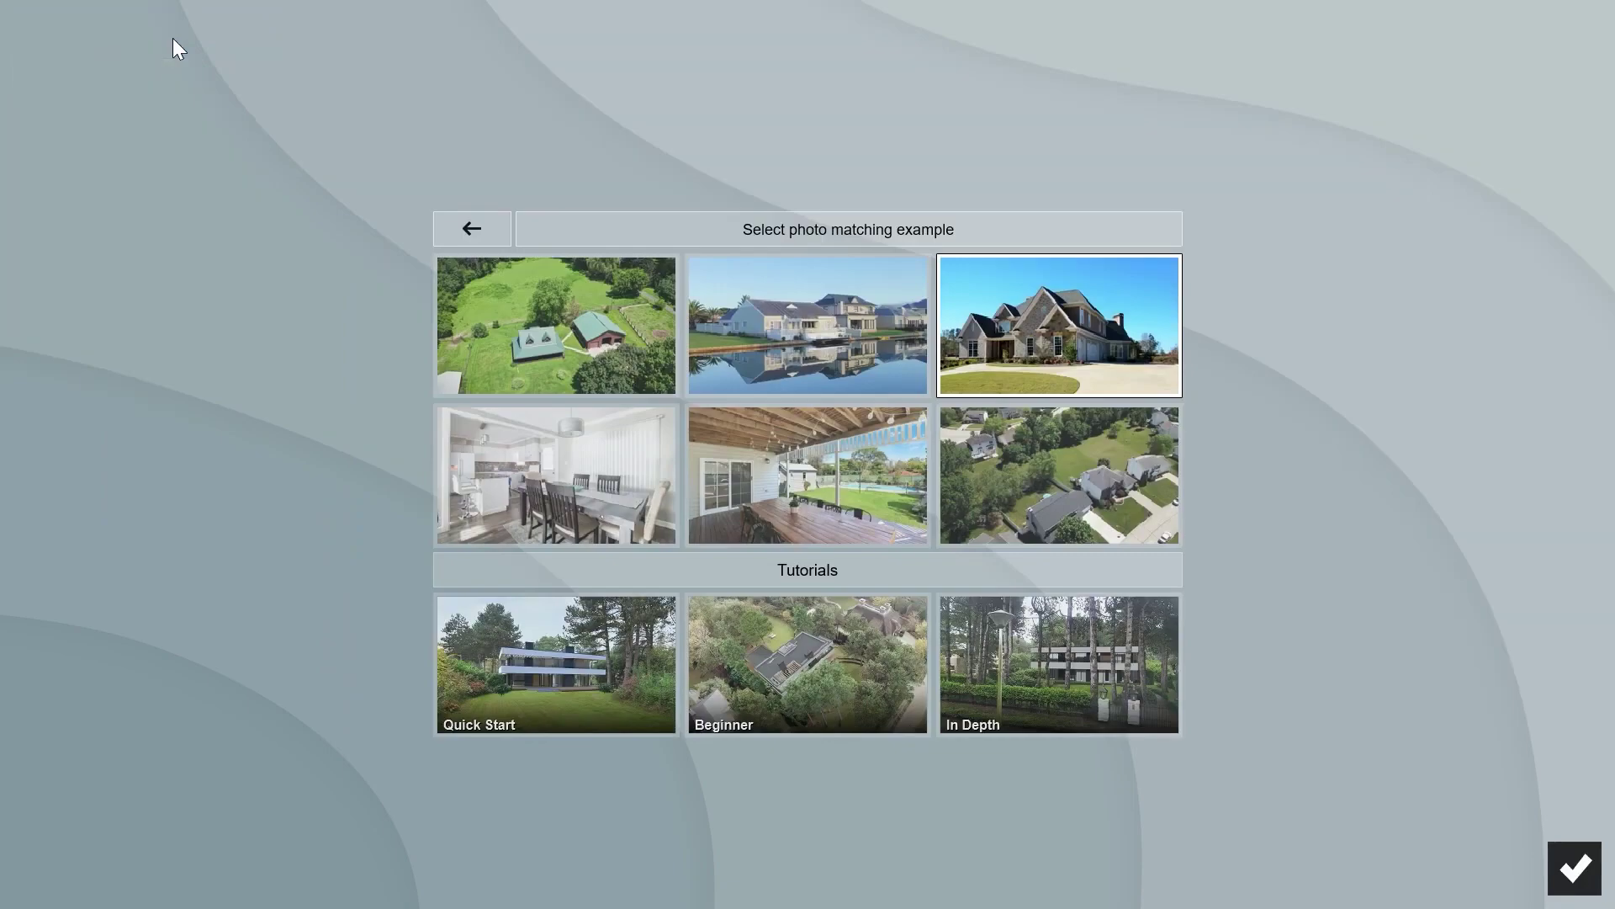
pyautogui.click(769, 313)
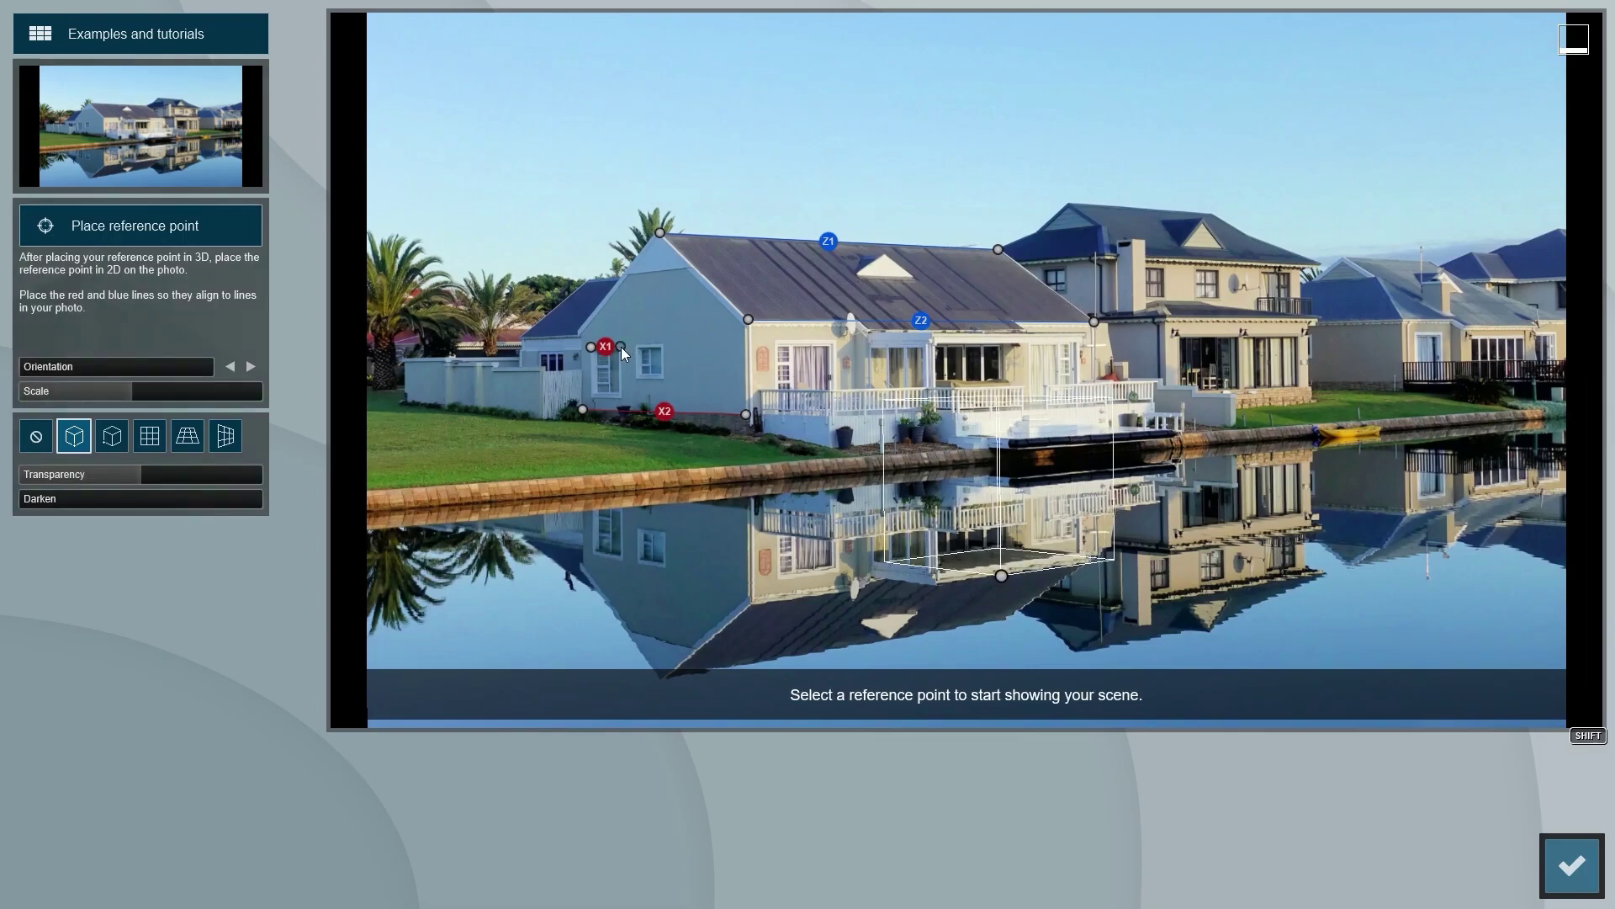
# - Adjust the X1 and Z1 line ends along the canal house and move the reference point into the reflection
pyautogui.moveTo(620, 346); pyautogui.dragTo(665, 343)
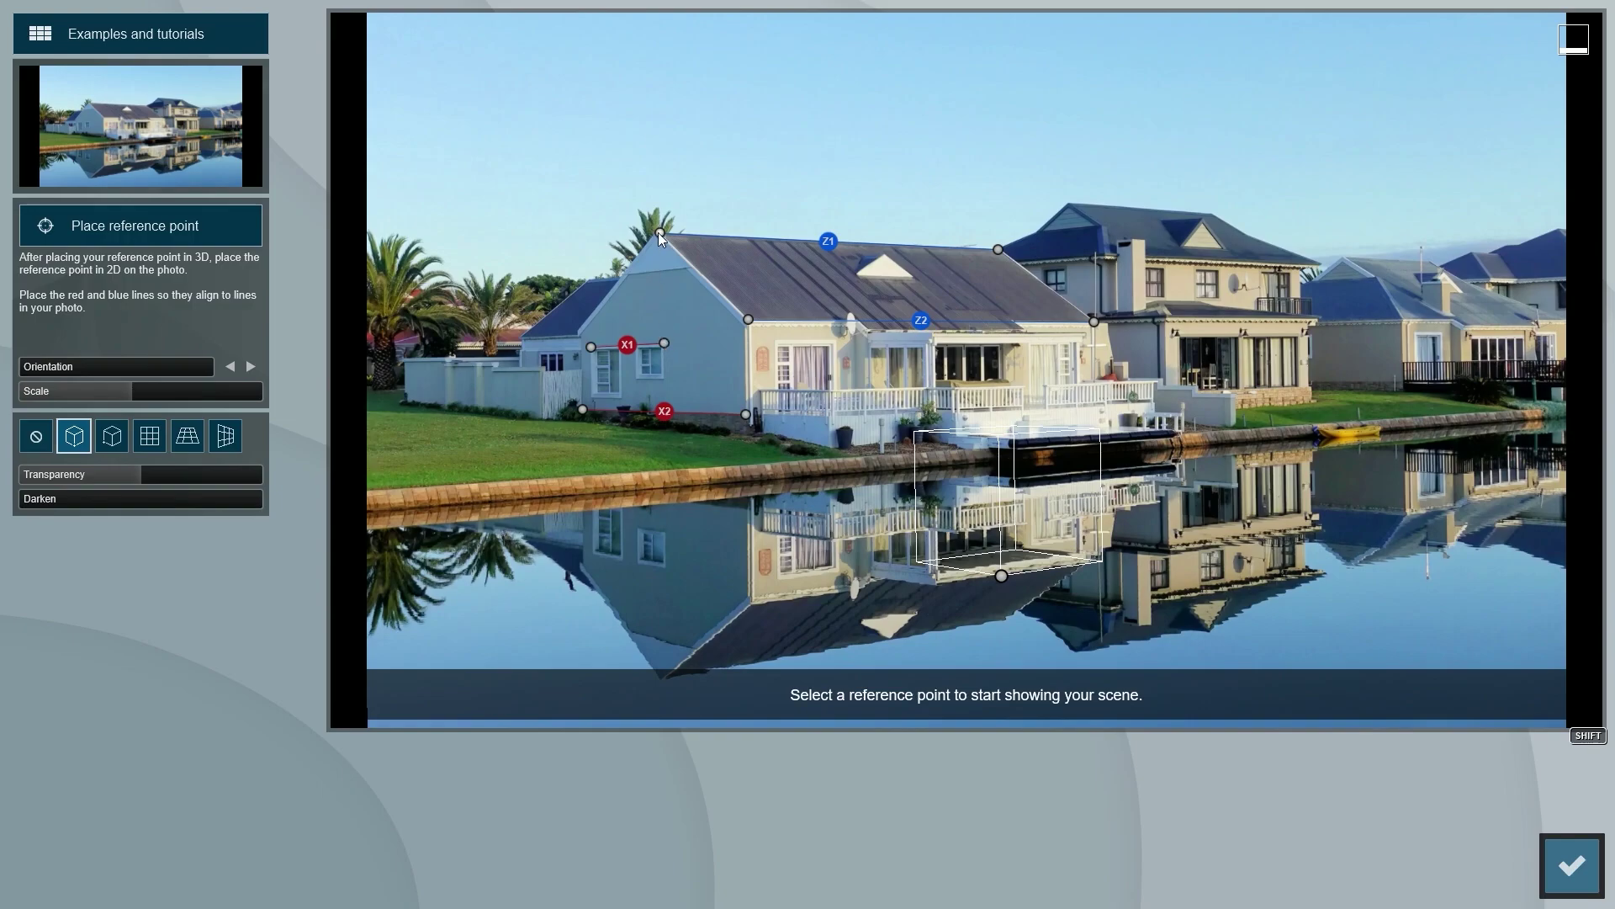
pyautogui.moveTo(659, 233)
pyautogui.mouseDown()
pyautogui.moveTo(659, 217)
pyautogui.moveTo(656, 258)
pyautogui.mouseUp()
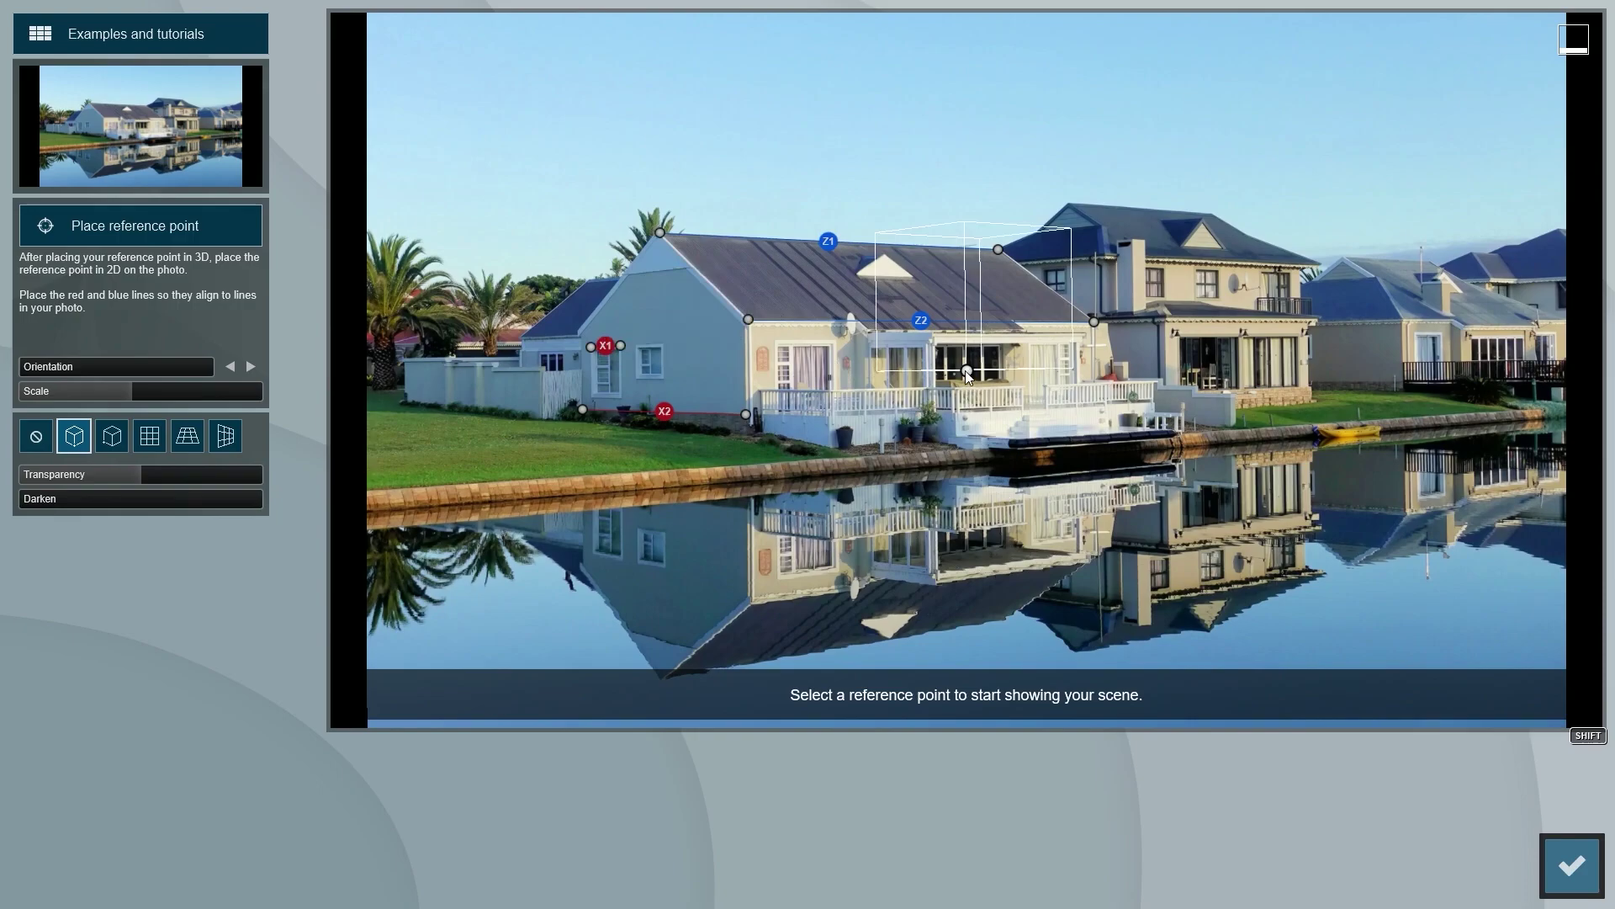
pyautogui.moveTo(966, 370); pyautogui.dragTo(995, 569)
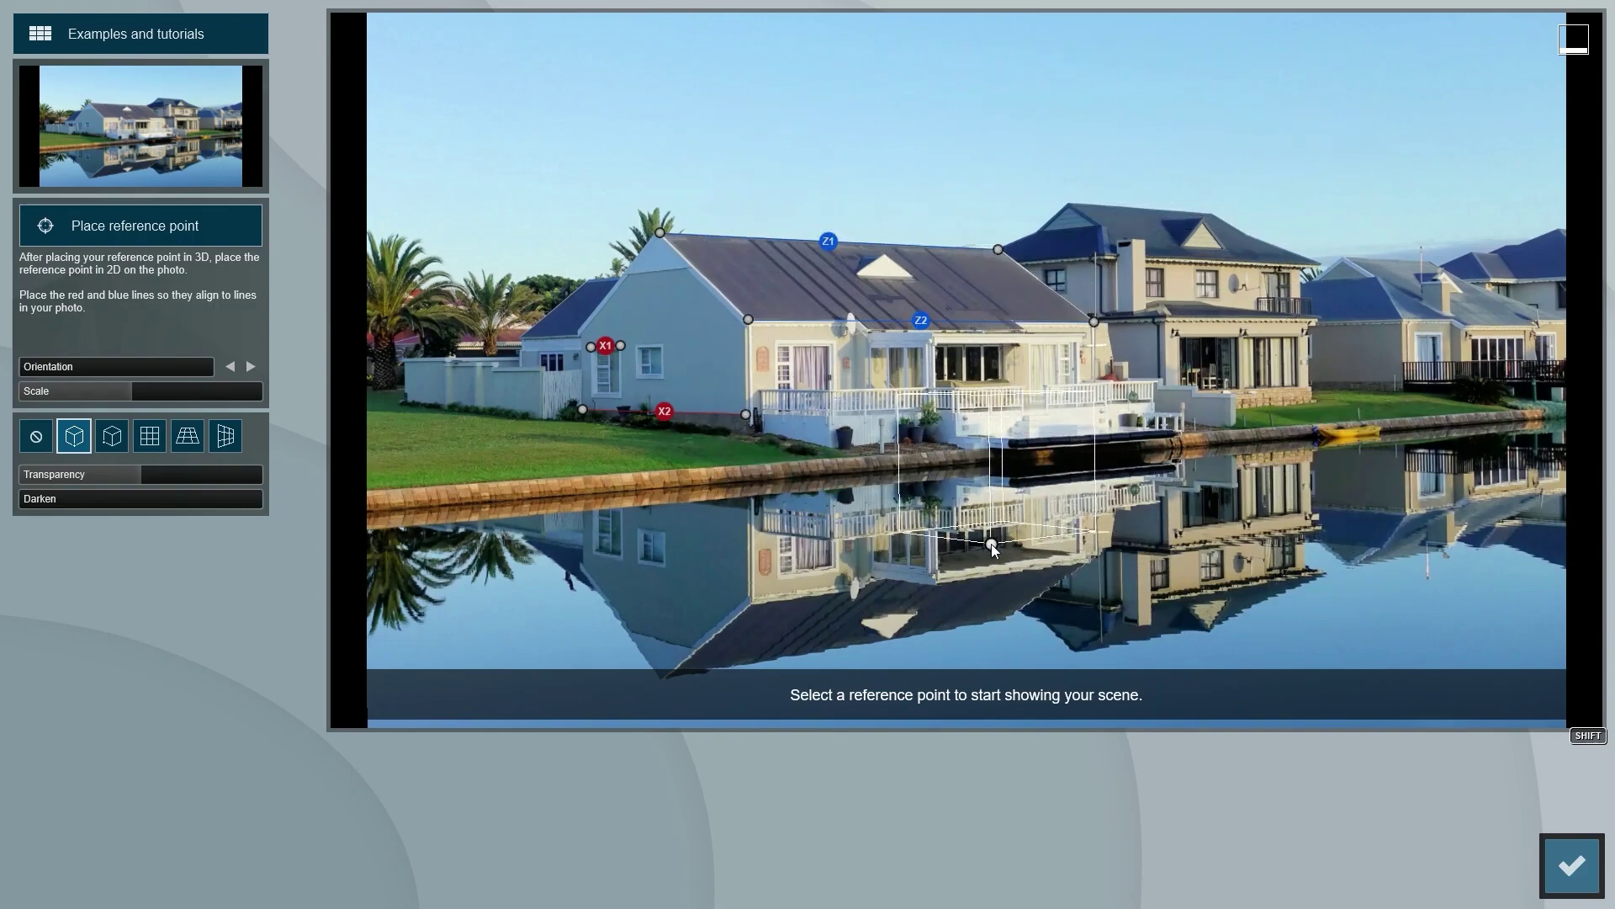
# - Check alignment with the wall and ground grids, raising the ground grid to porch level, then return to box view
pyautogui.click(149, 436)
pyautogui.click(187, 436)
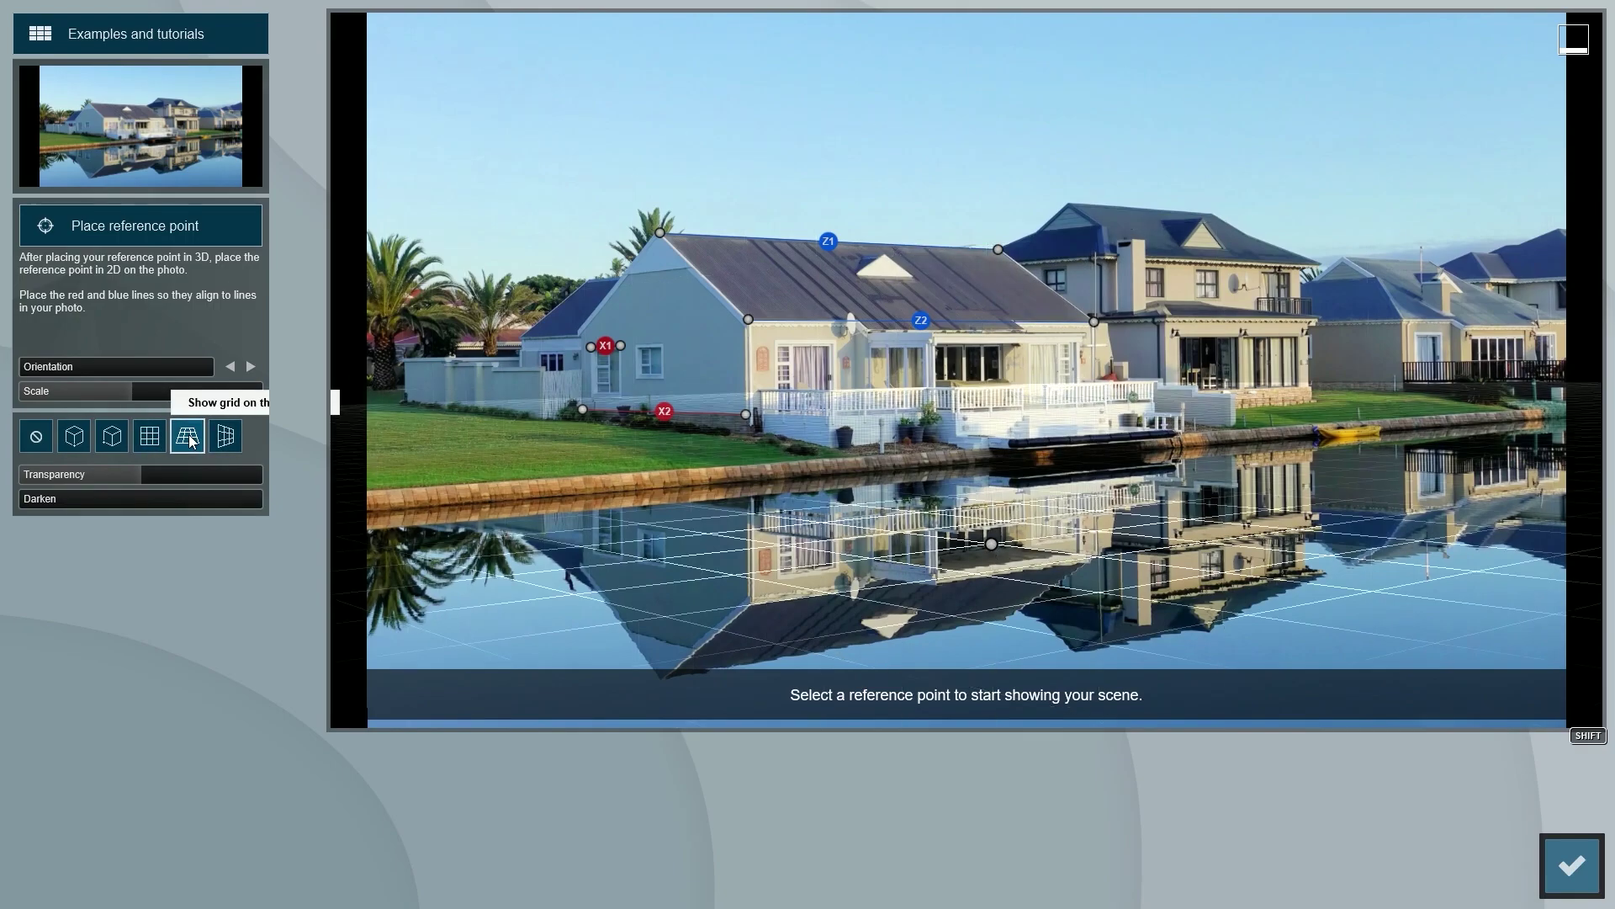
pyautogui.moveTo(991, 543); pyautogui.dragTo(1001, 579)
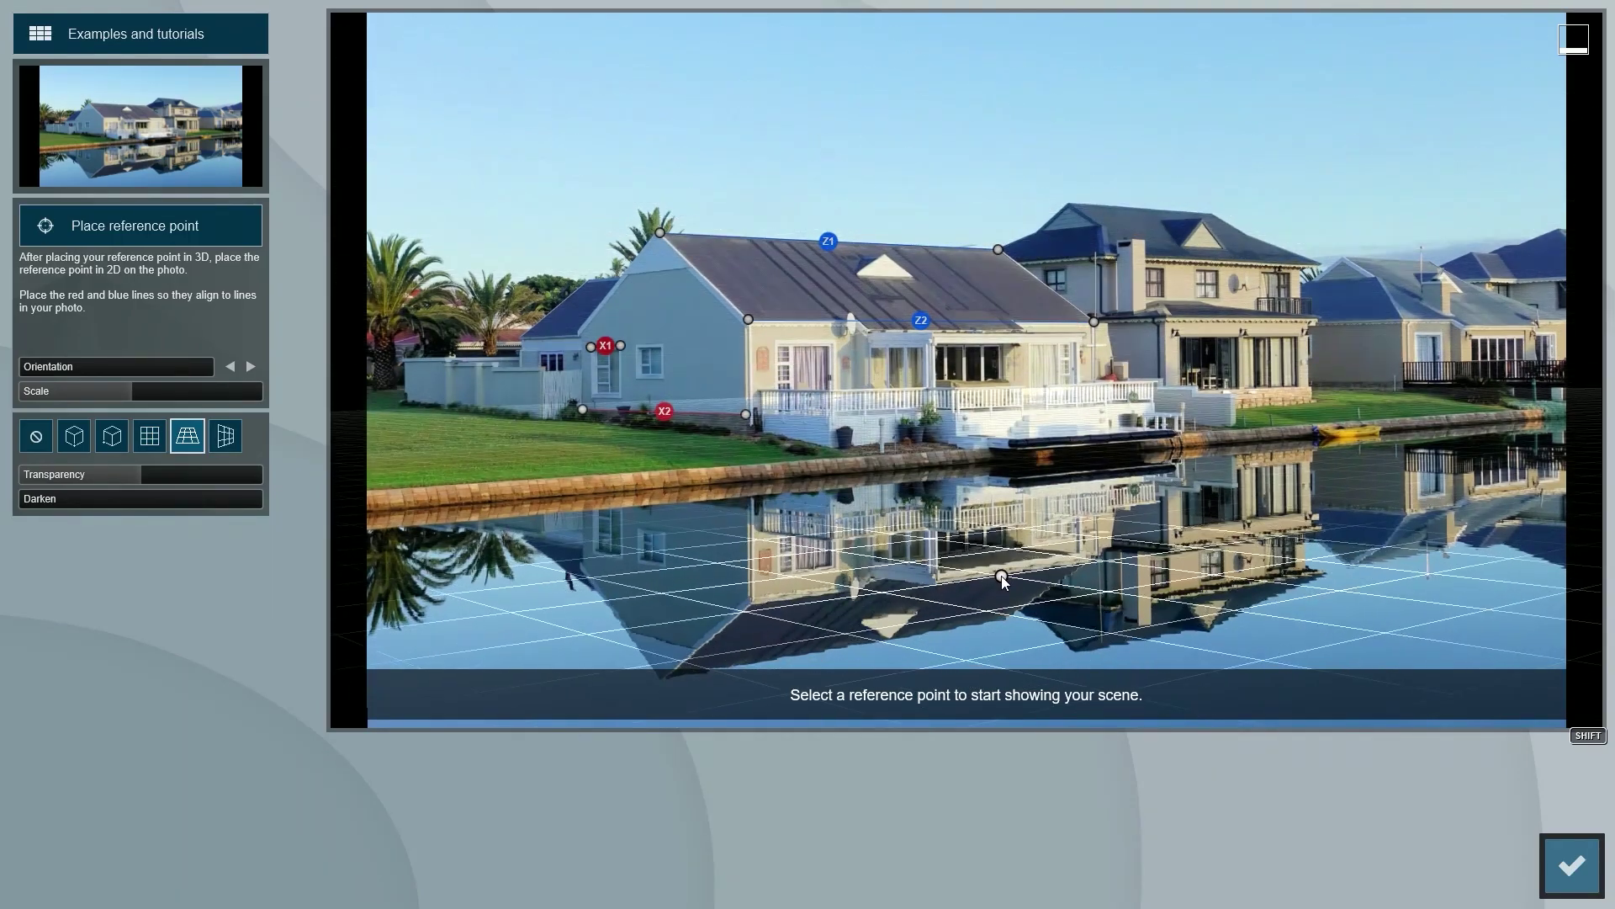
pyautogui.click(74, 434)
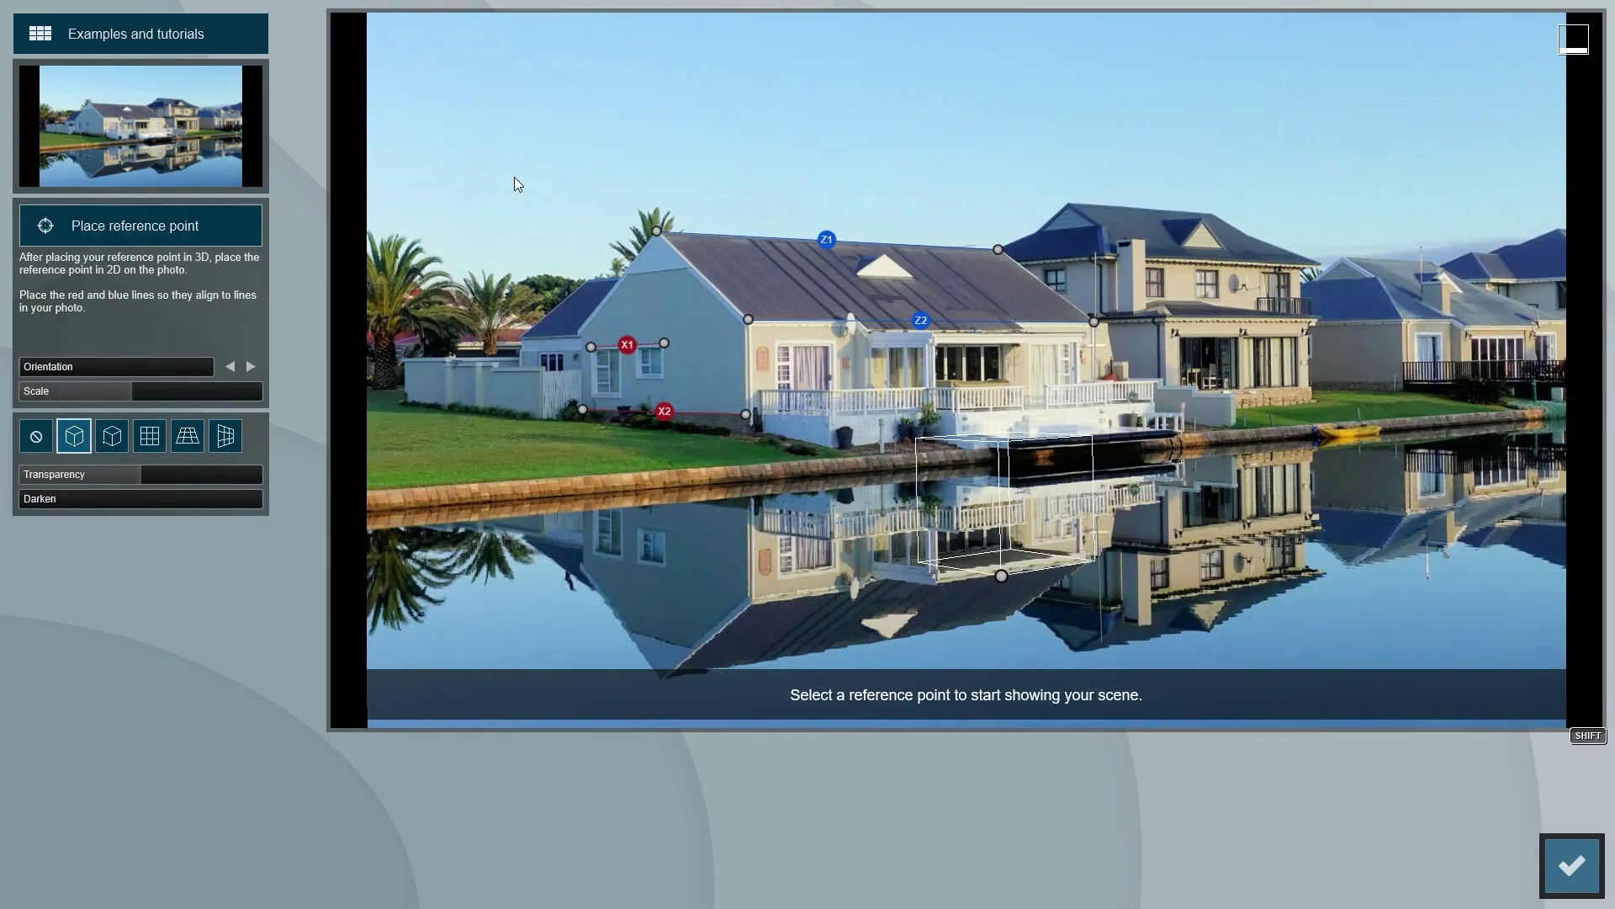
# - Load the garden house photo, align Z2 with the house and pin Z1 to the chimney and gable
pyautogui.click(139, 133)
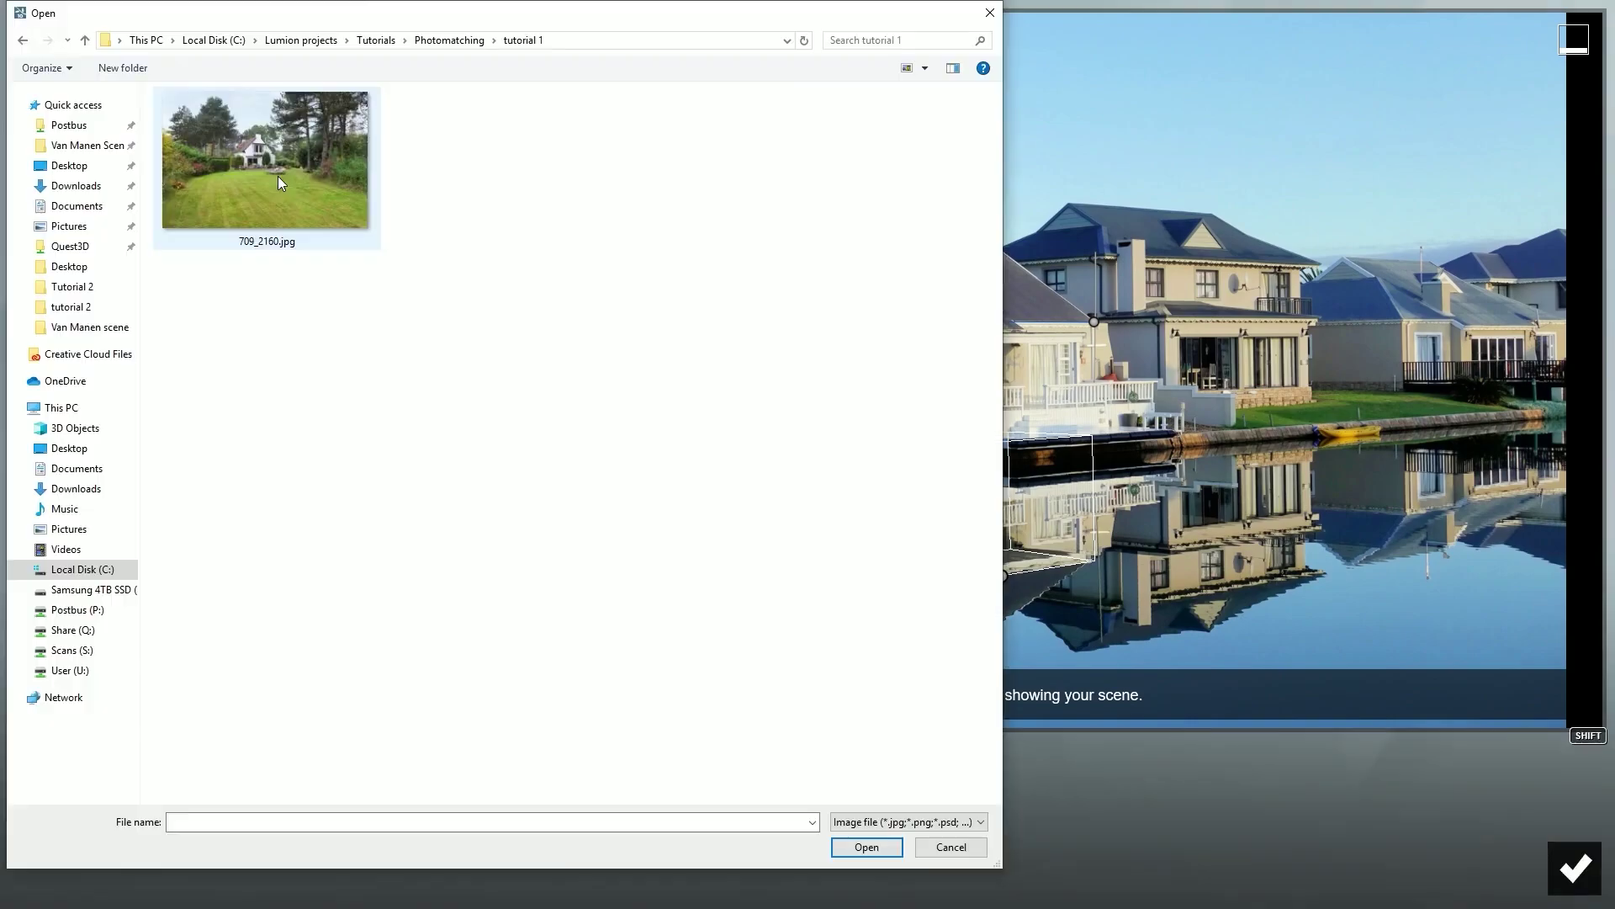
pyautogui.doubleClick(277, 175)
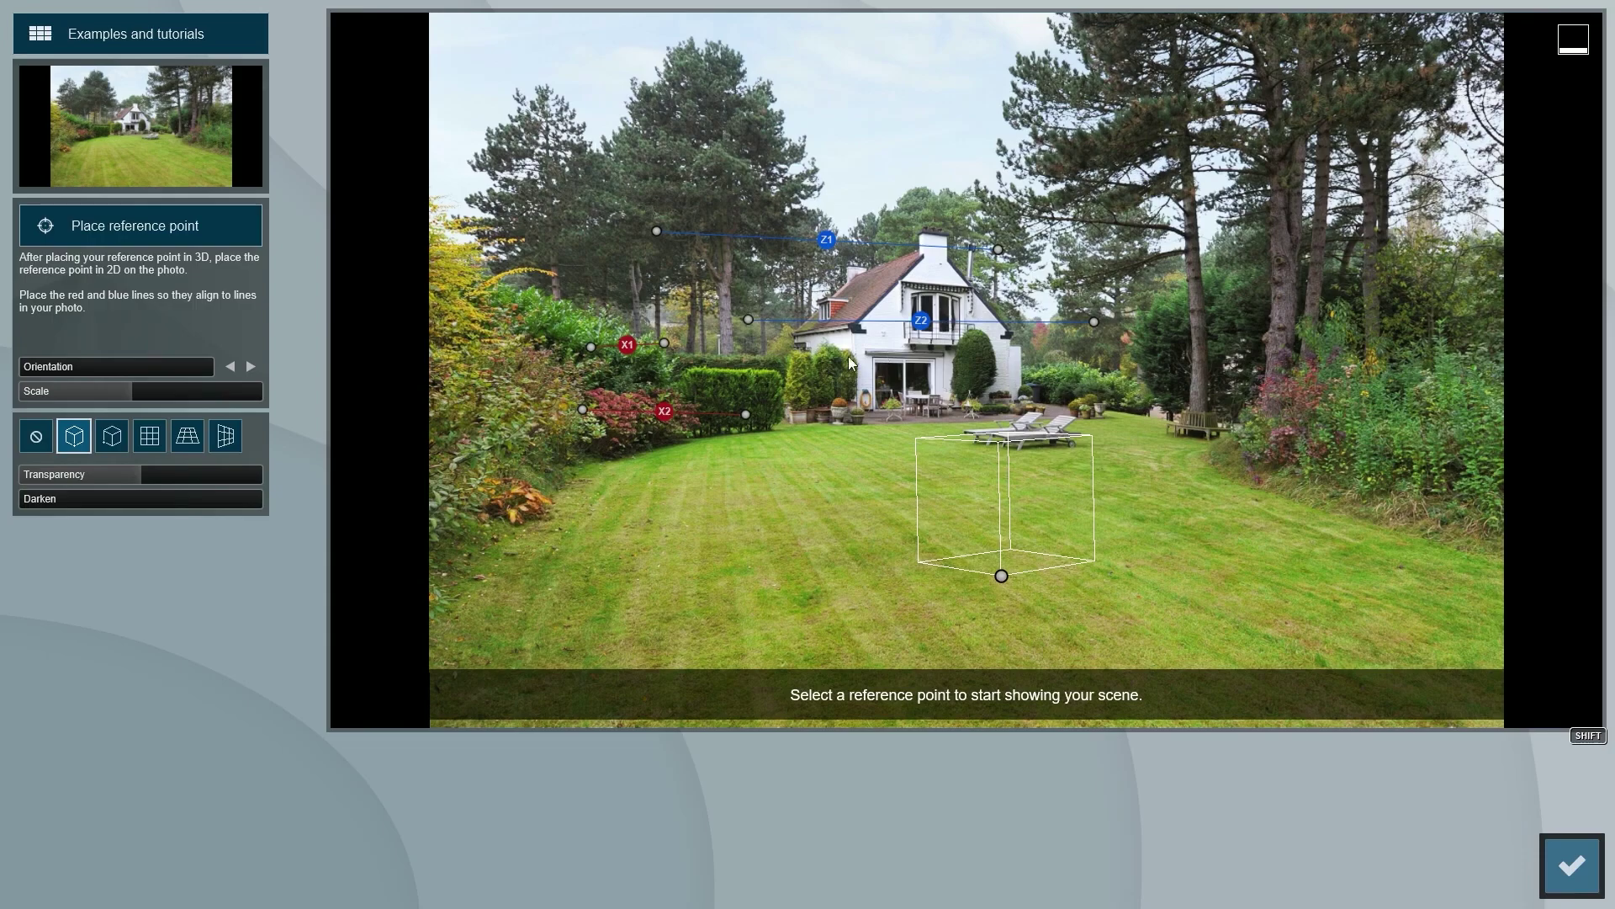
pyautogui.moveTo(748, 321); pyautogui.dragTo(852, 333)
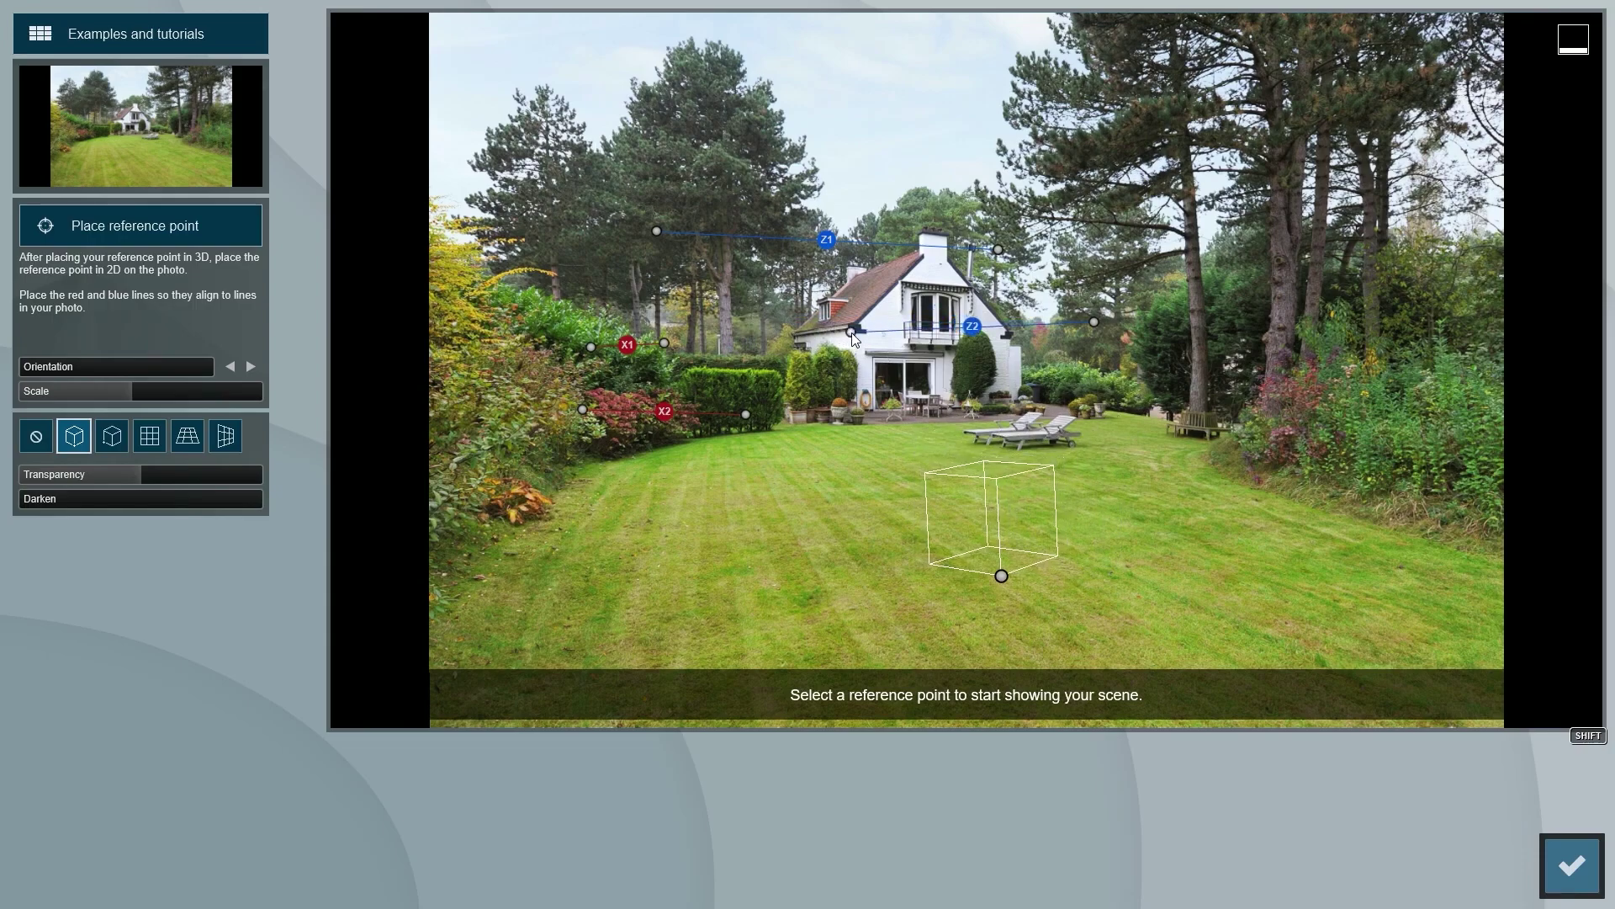
pyautogui.moveTo(1095, 321); pyautogui.dragTo(1008, 340)
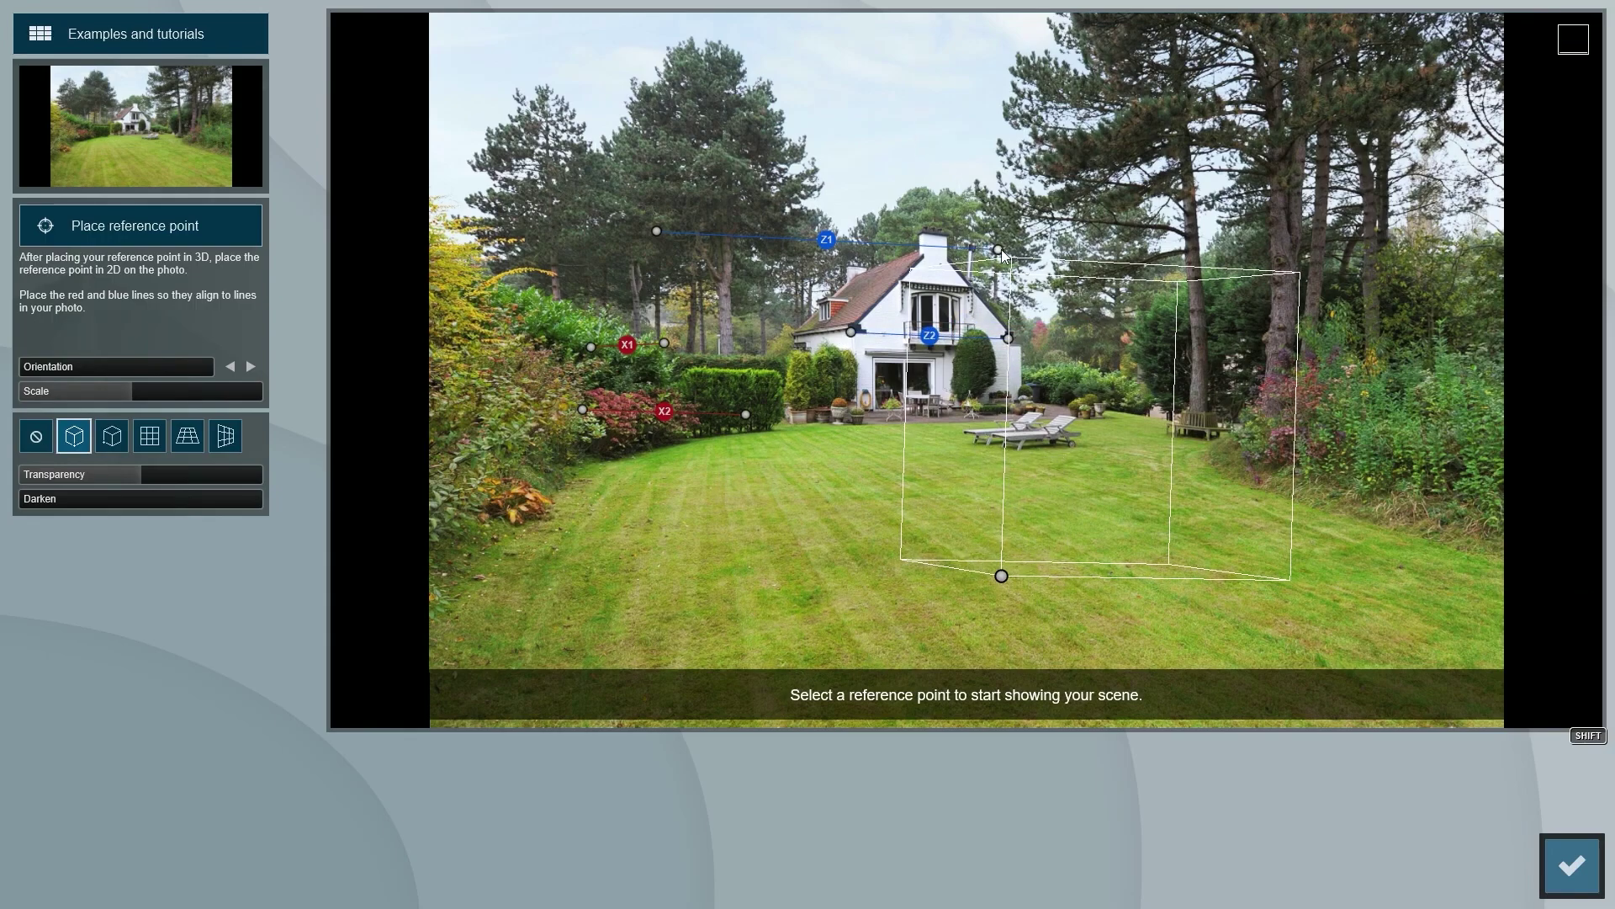
pyautogui.moveTo(1001, 249); pyautogui.dragTo(950, 243)
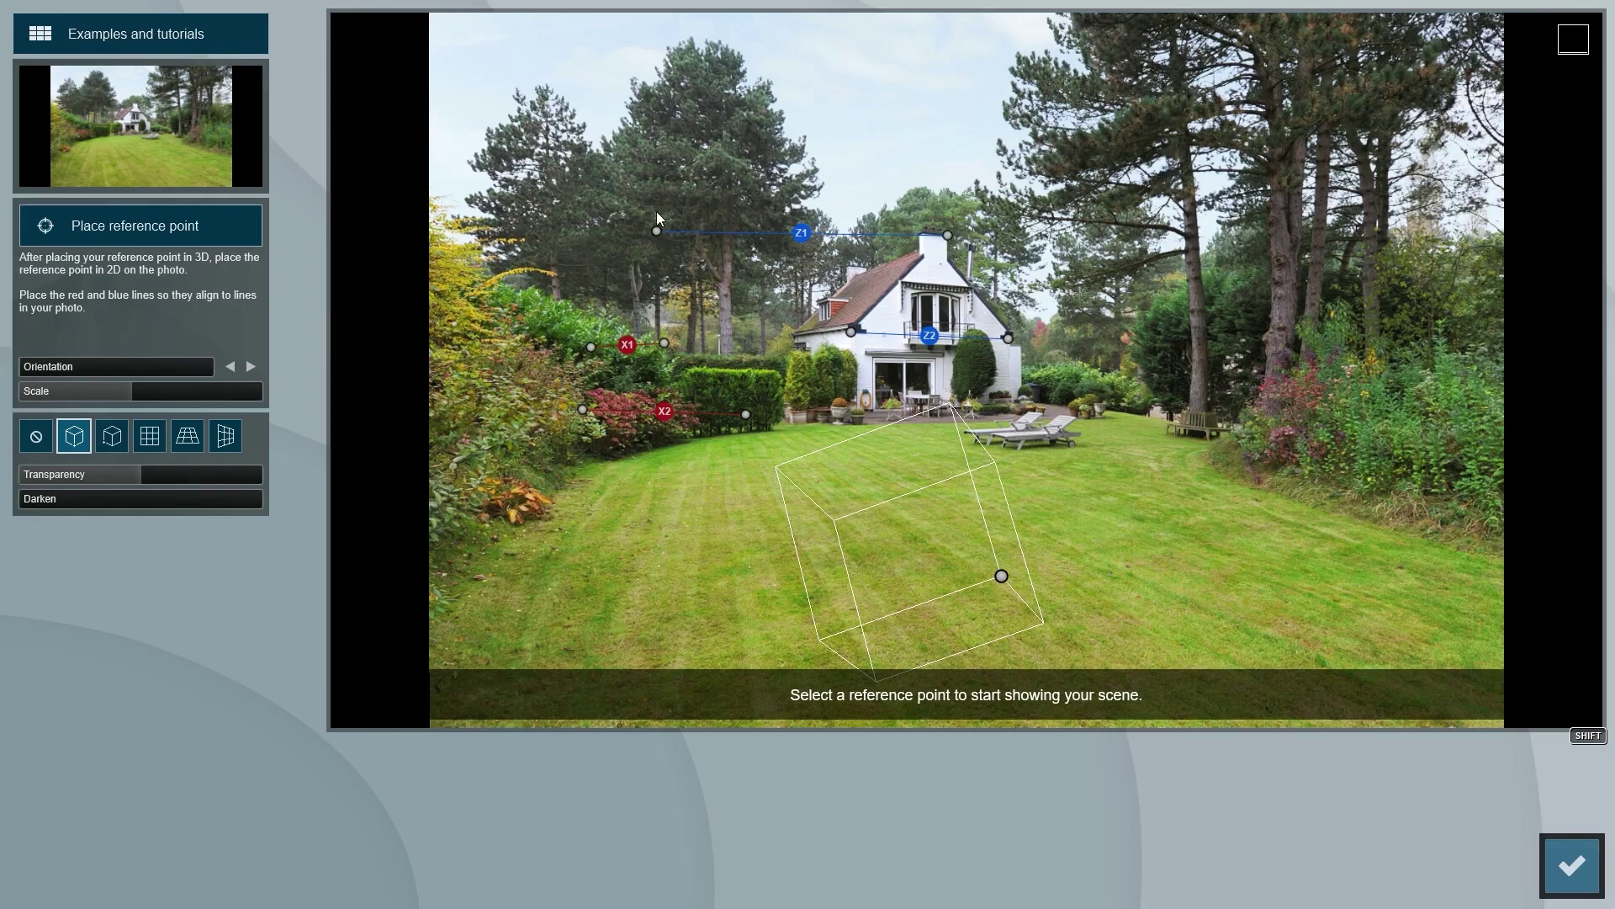
pyautogui.moveTo(657, 232); pyautogui.dragTo(926, 238)
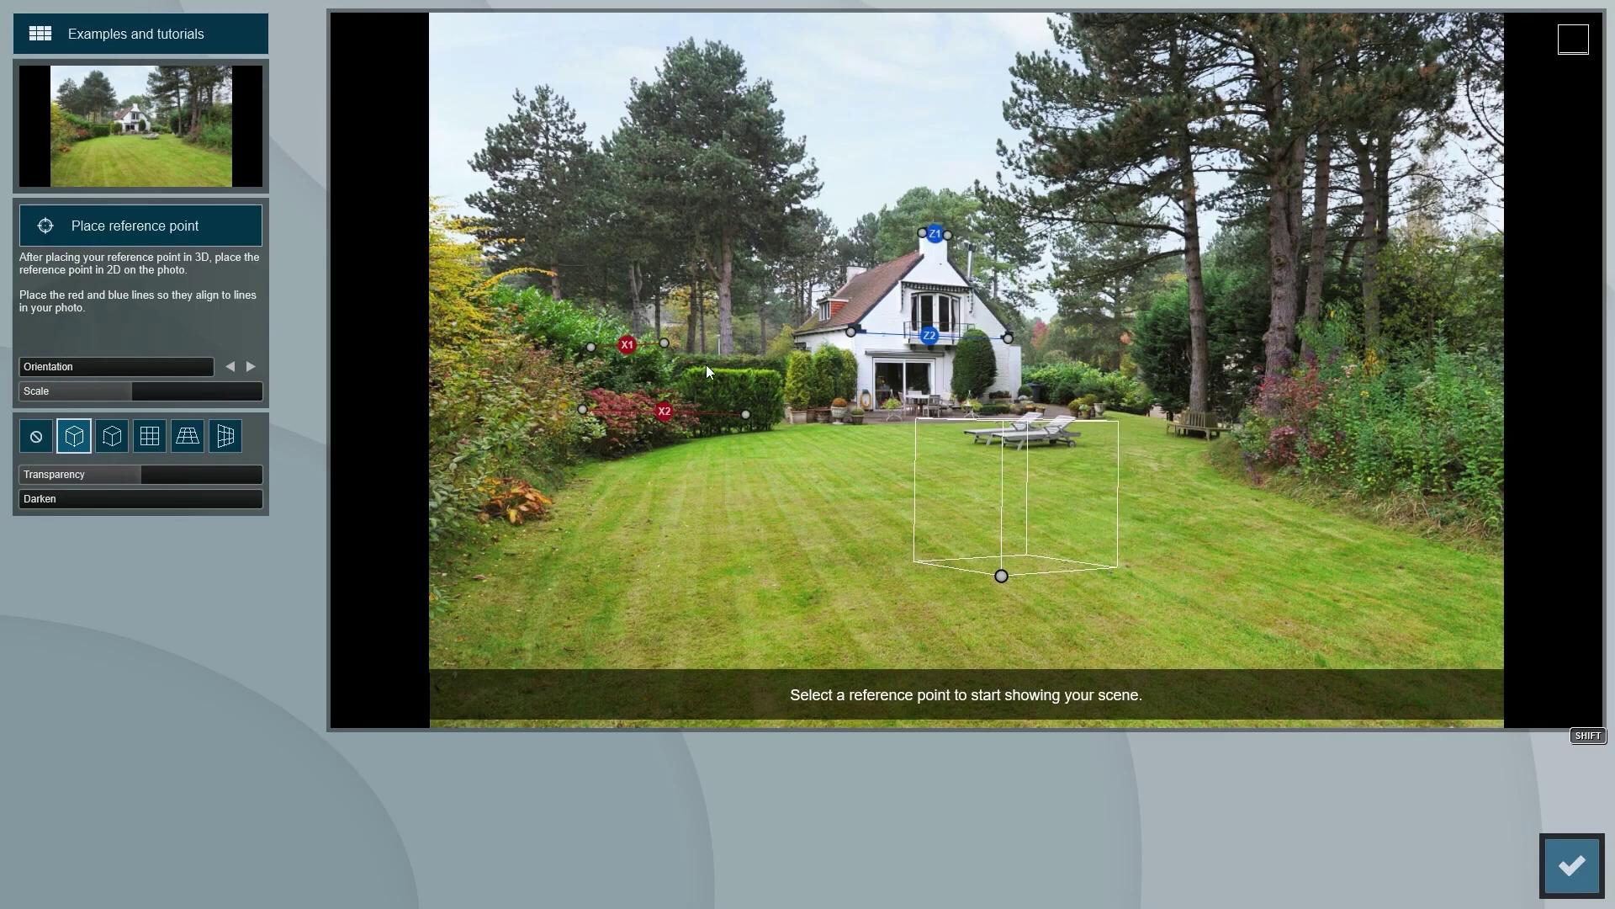
# - Align the red X1 and X2 lines with the roof edges and extend Z1 rightward across the trees
pyautogui.moveTo(664, 344); pyautogui.dragTo(918, 250)
pyautogui.moveTo(588, 347); pyautogui.dragTo(852, 276)
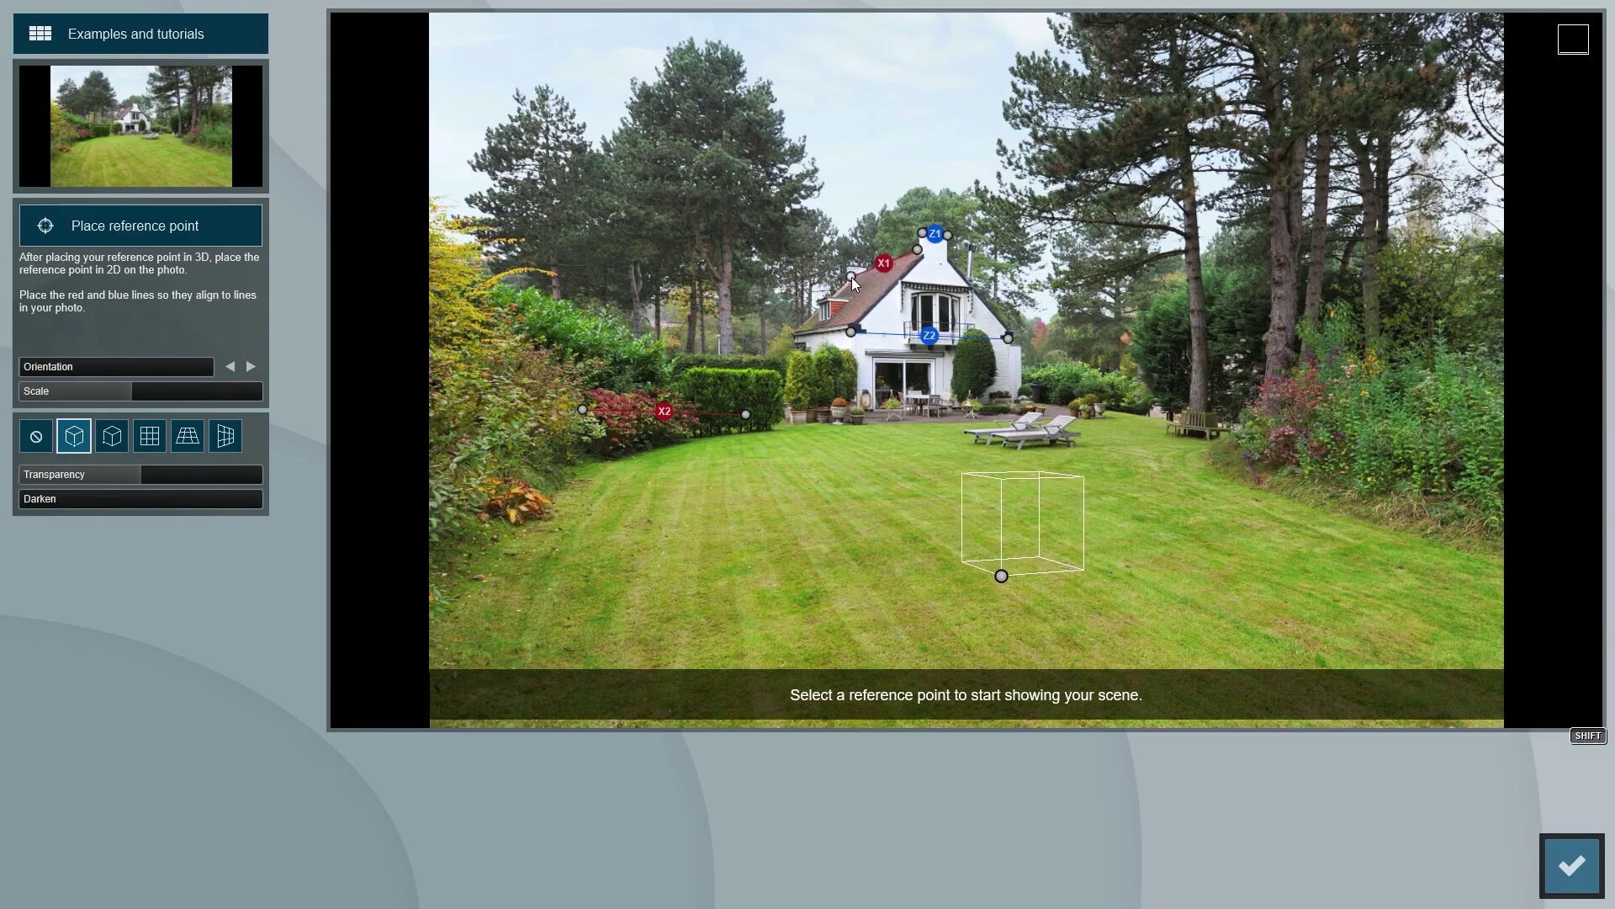
pyautogui.moveTo(747, 413); pyautogui.dragTo(852, 323)
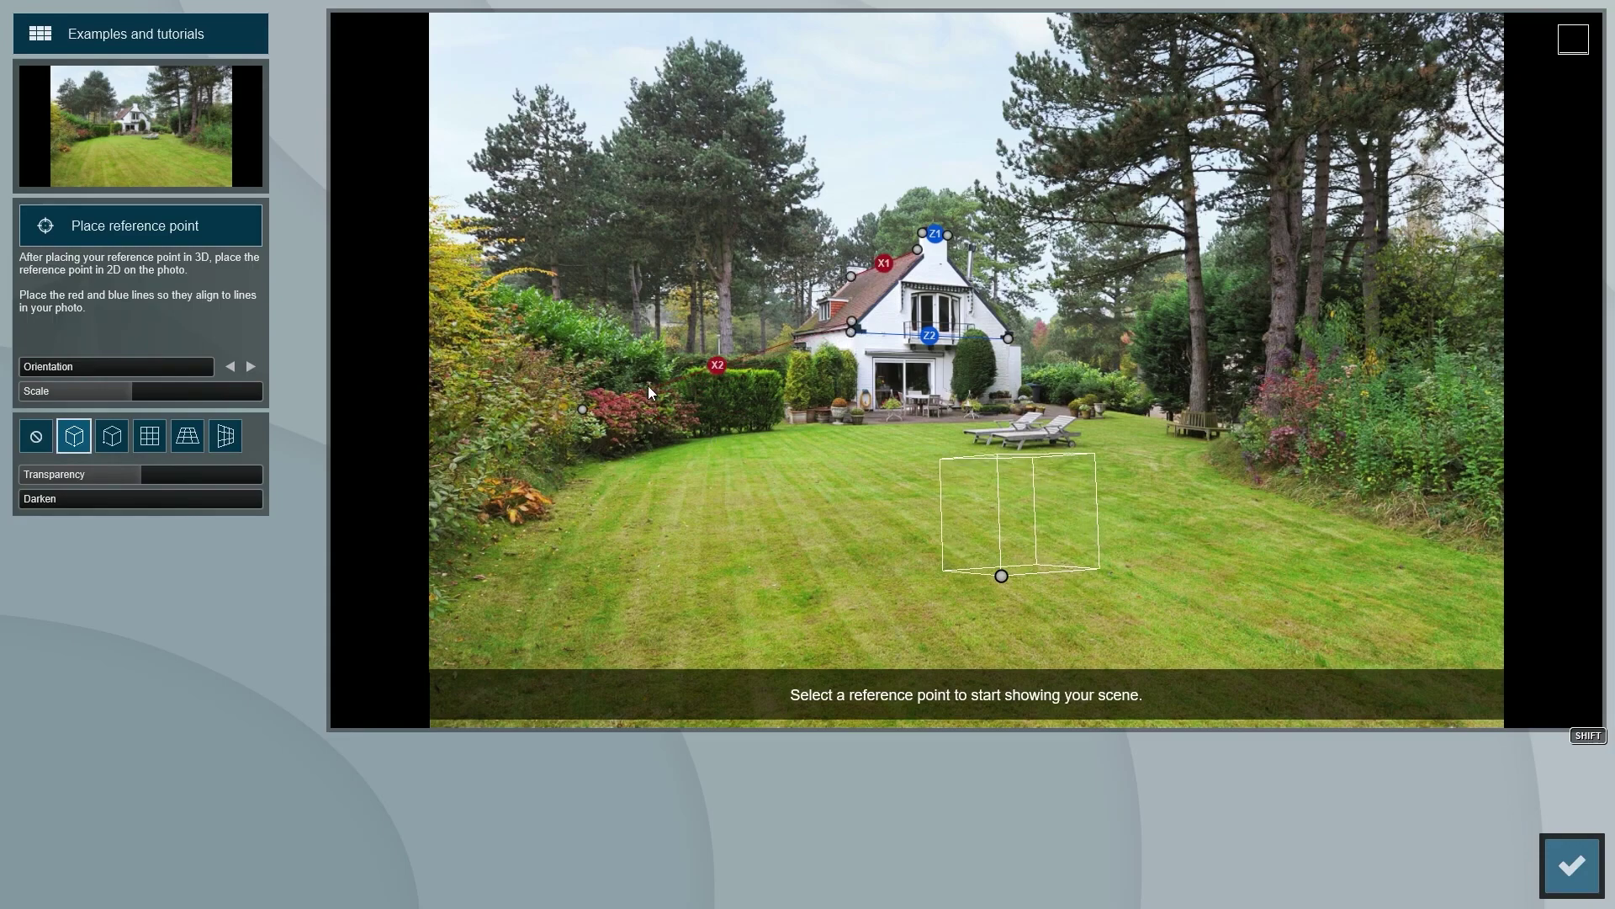
pyautogui.moveTo(582, 409); pyautogui.dragTo(797, 333)
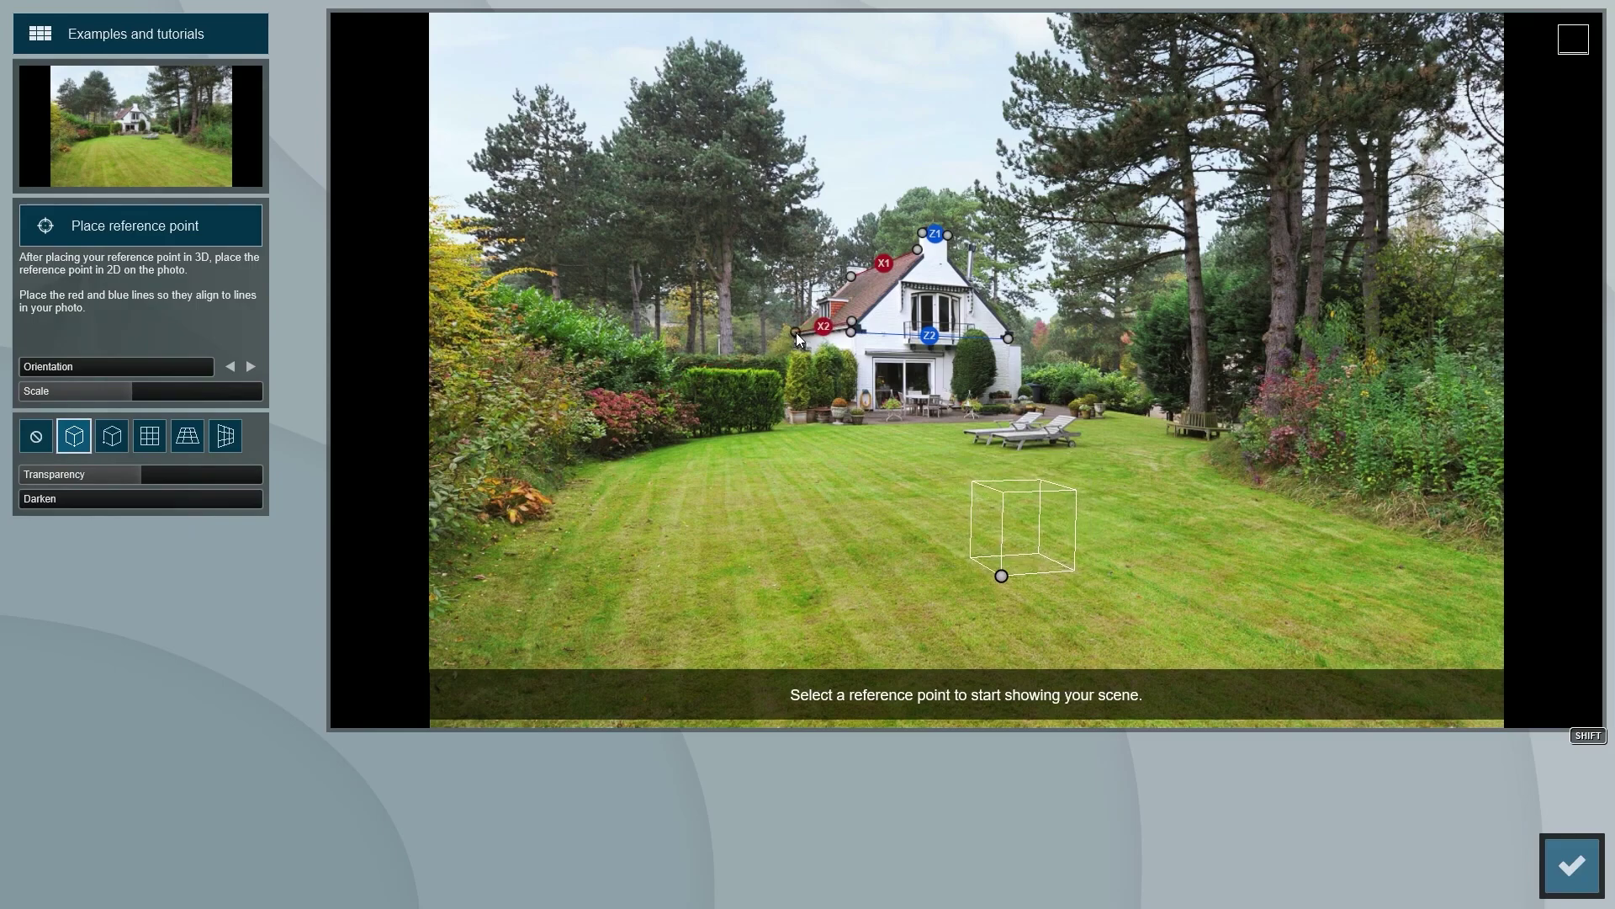
pyautogui.moveTo(796, 331); pyautogui.dragTo(406, 395)
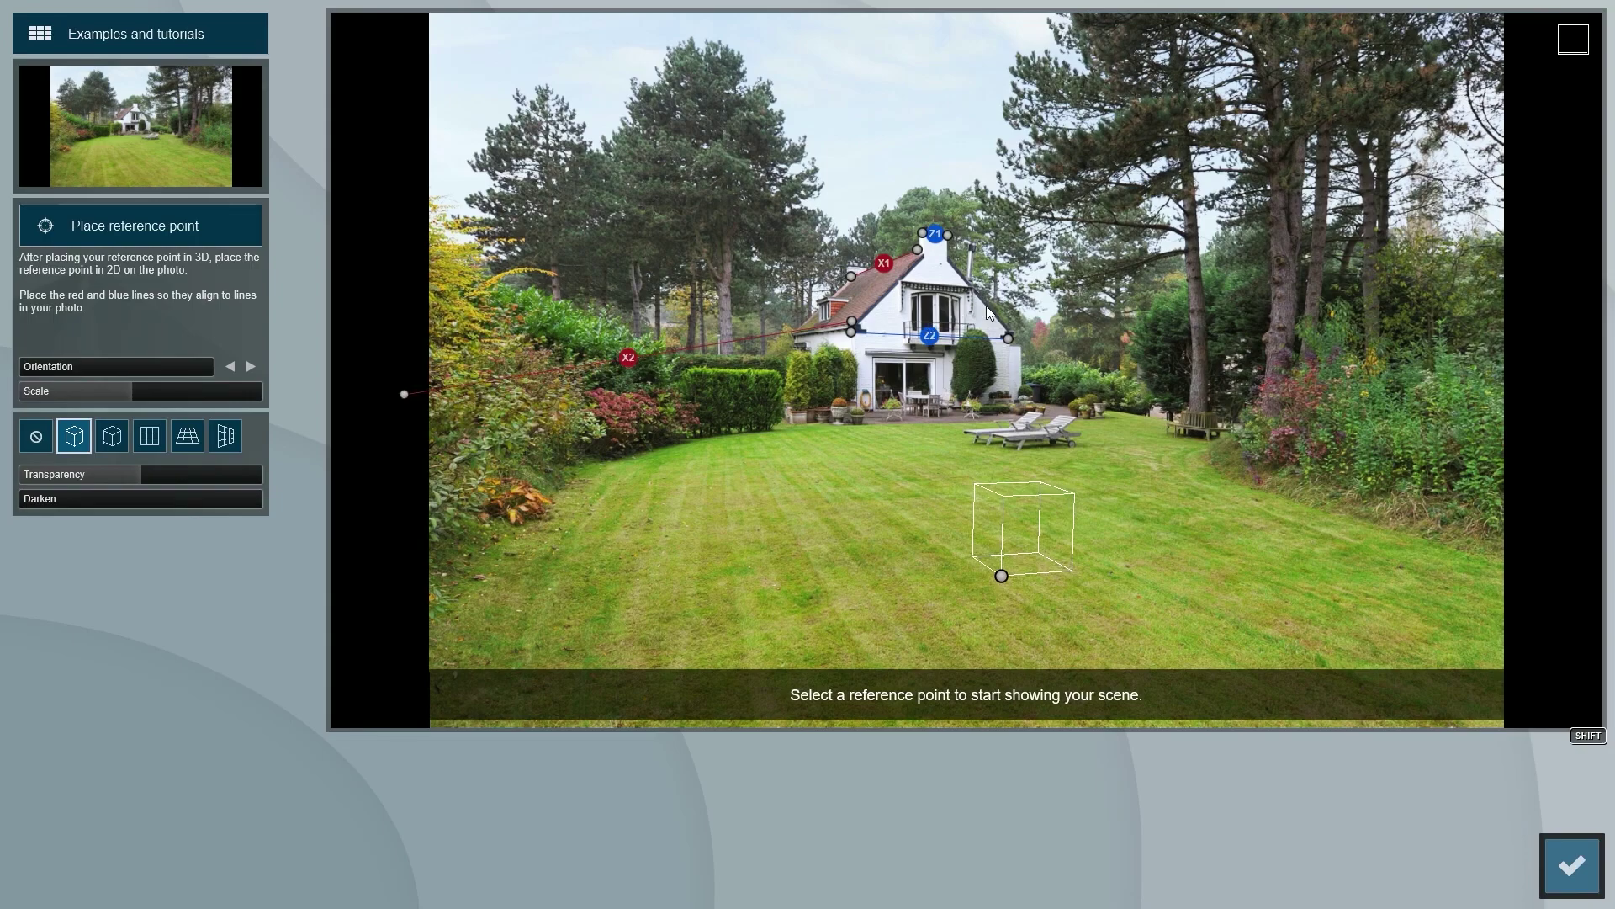
pyautogui.moveTo(947, 235); pyautogui.dragTo(1445, 280)
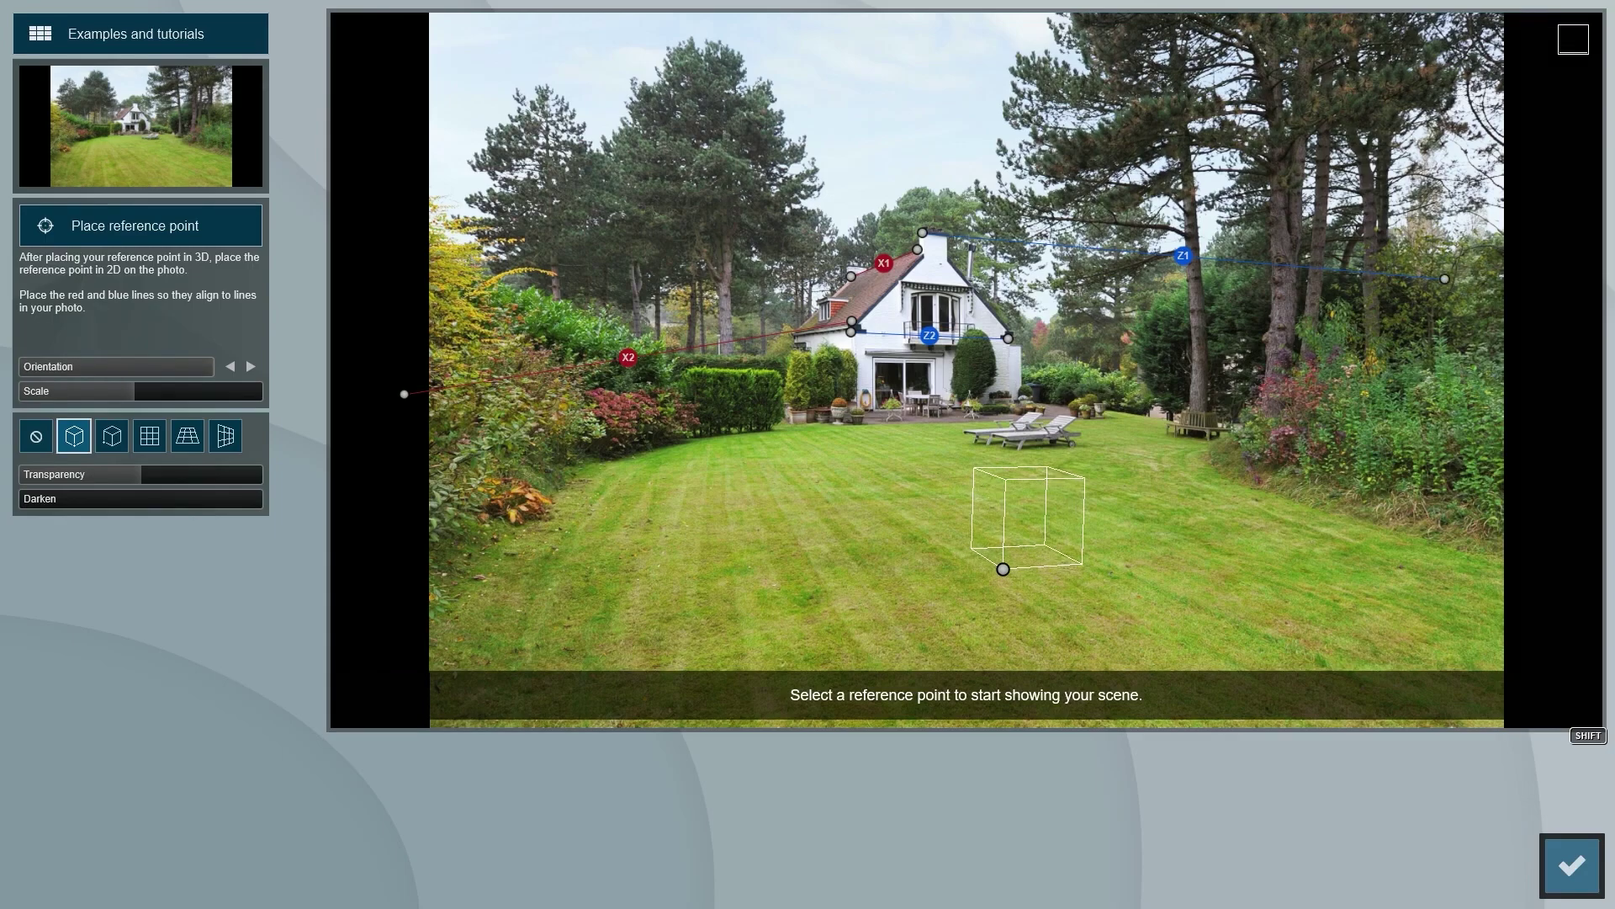
# - Try the YZ, XZ and XY grid helpers, then return to the cube guide
pyautogui.click(153, 439)
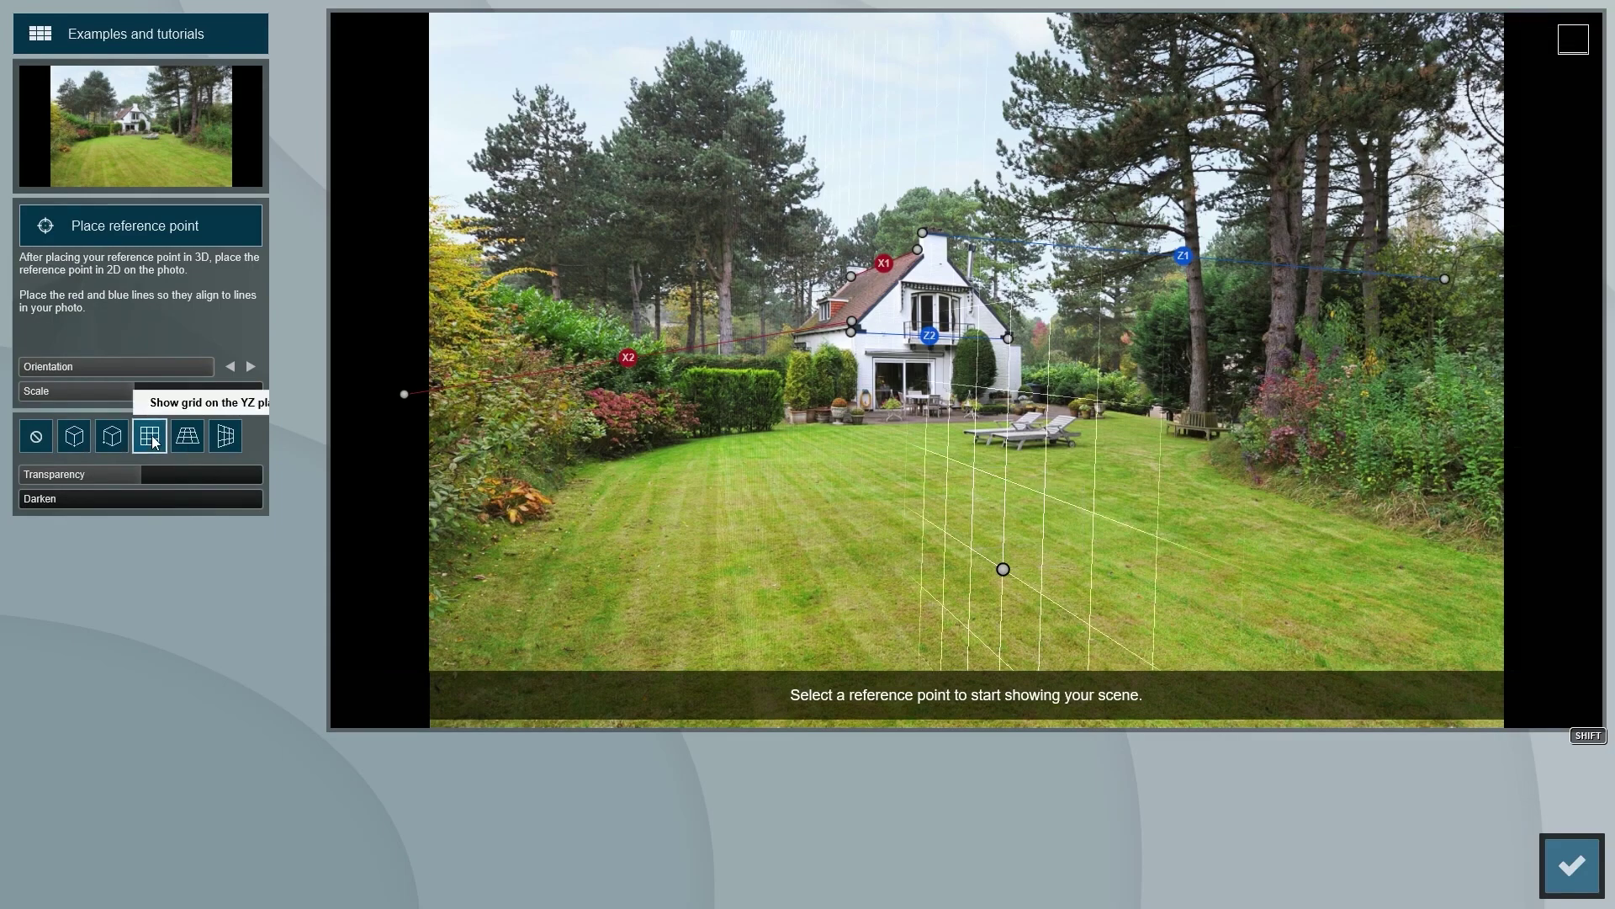
pyautogui.click(182, 442)
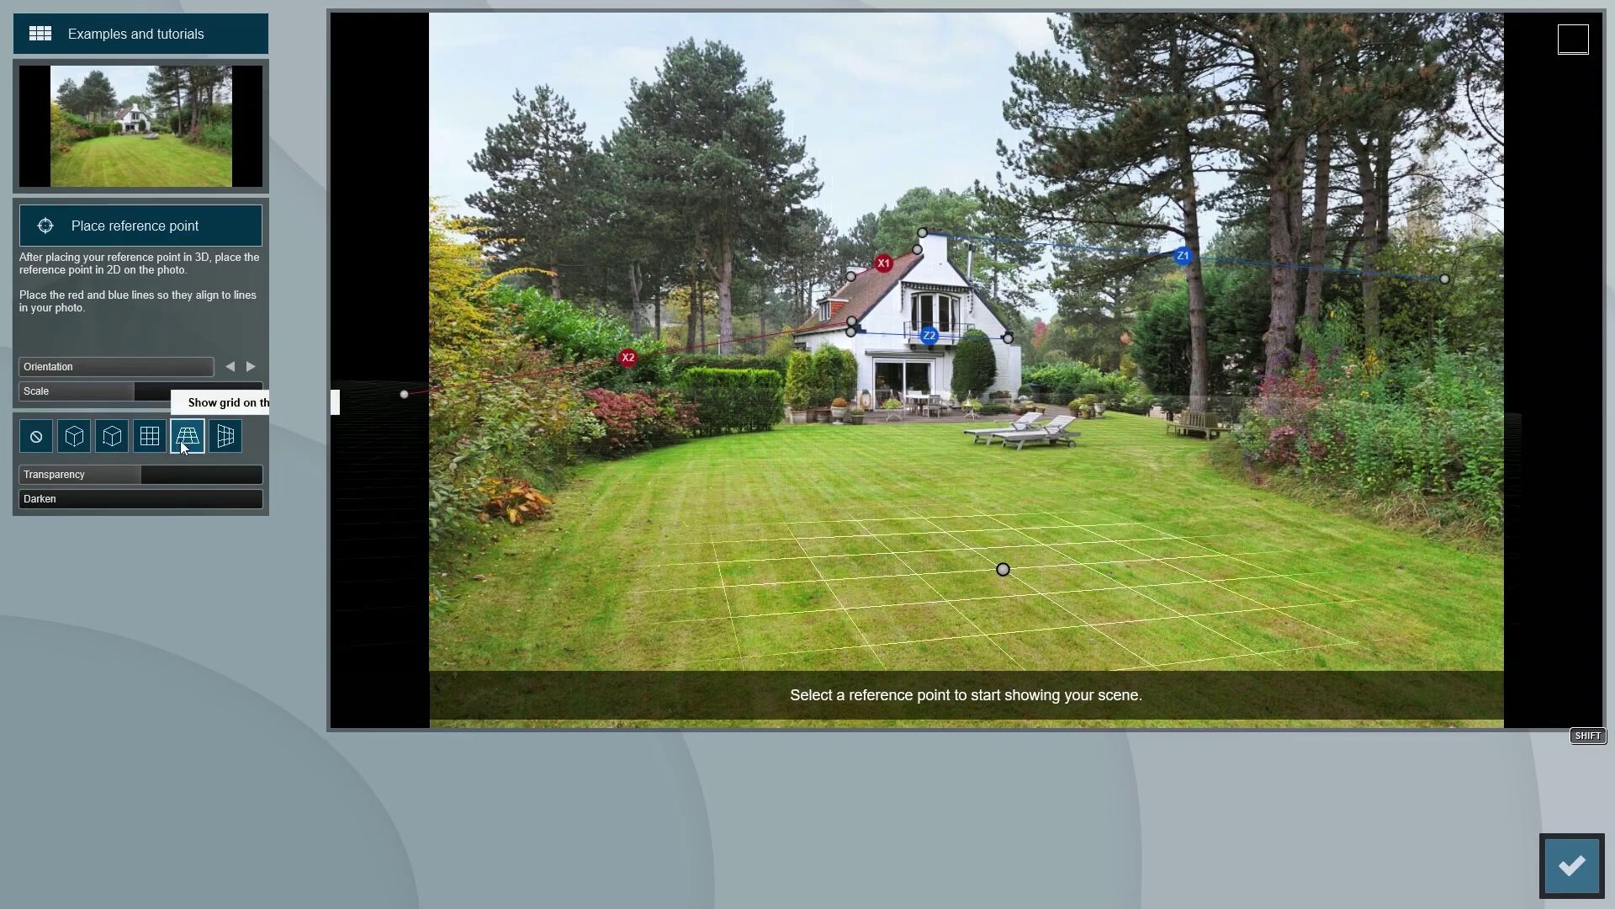
pyautogui.click(225, 444)
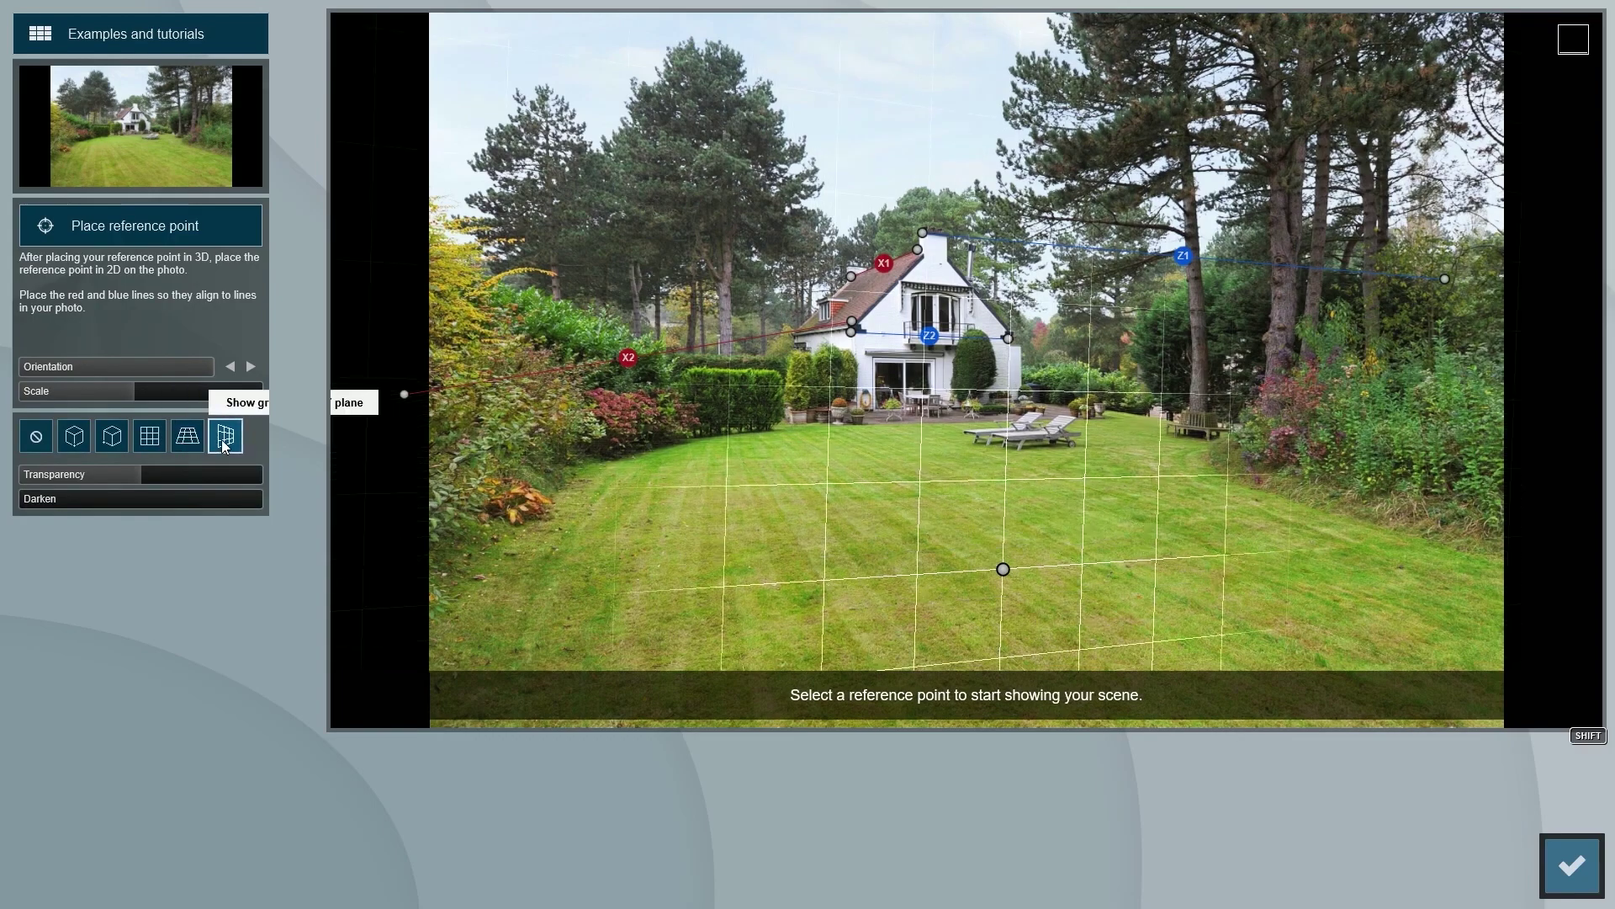
pyautogui.click(37, 437)
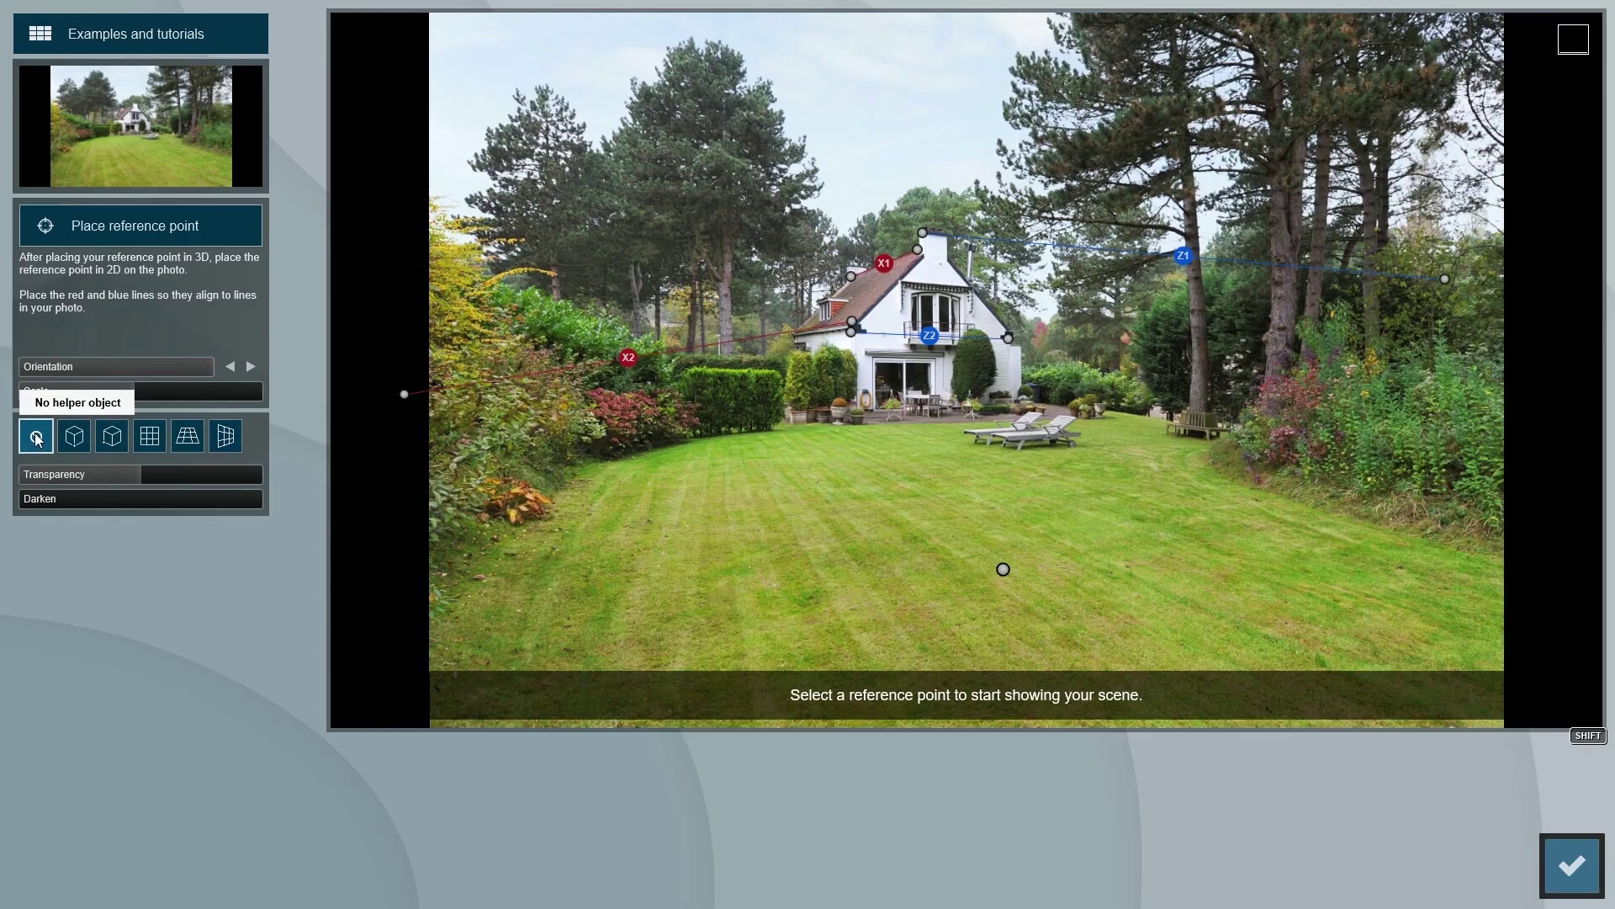
pyautogui.click(74, 436)
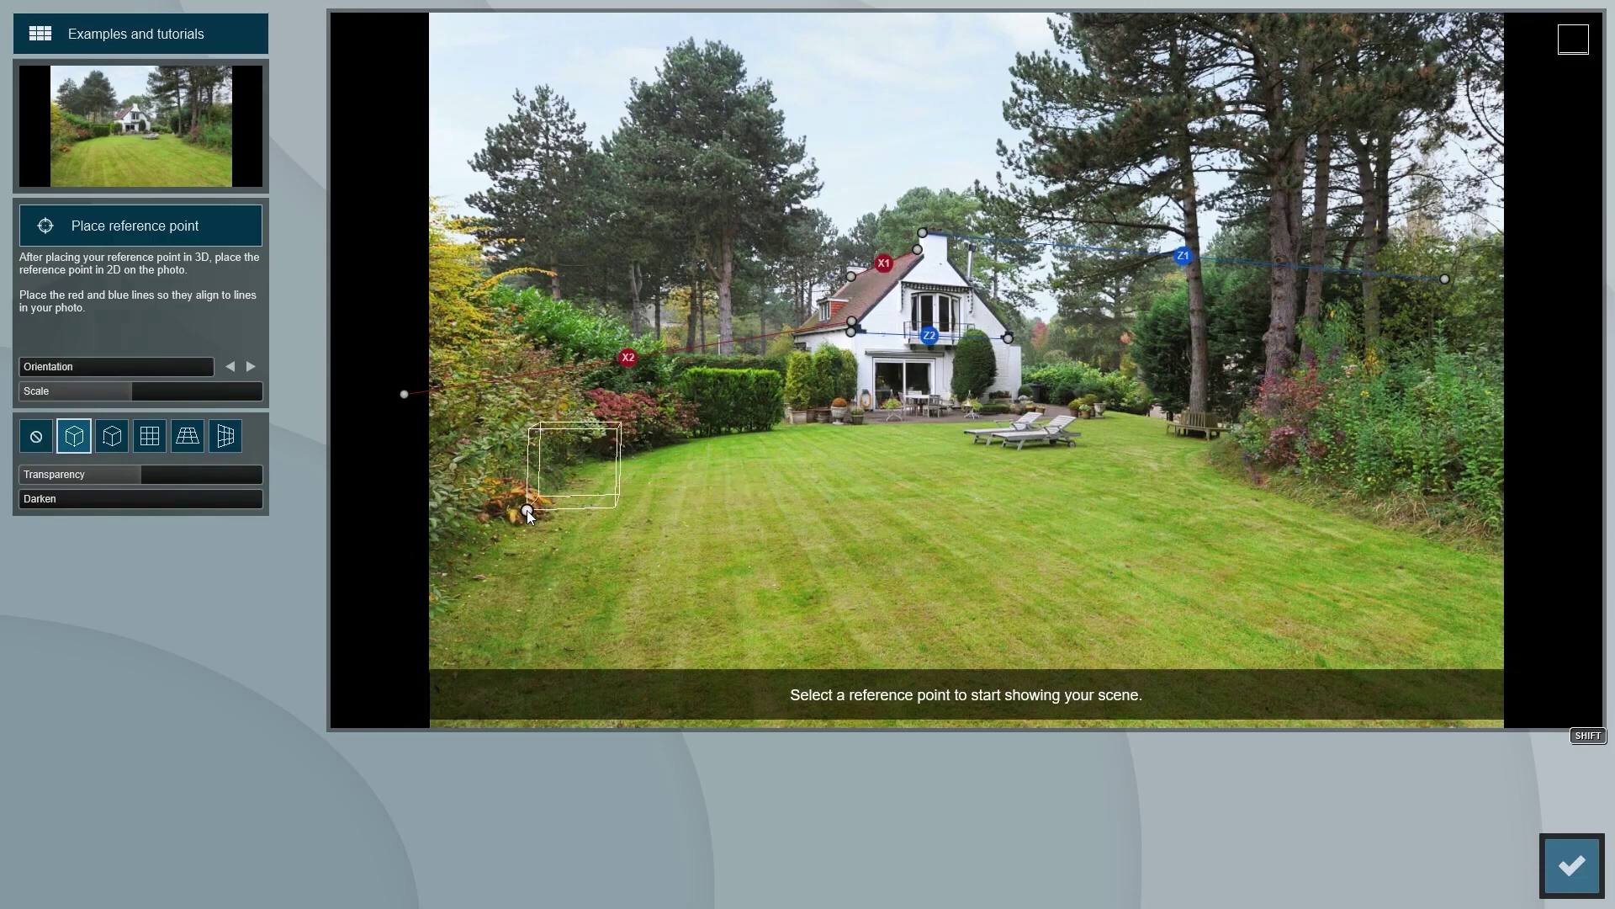
# - Place the guide cube by the loungers and set the model's reference point at the deck corner
pyautogui.click(1057, 487)
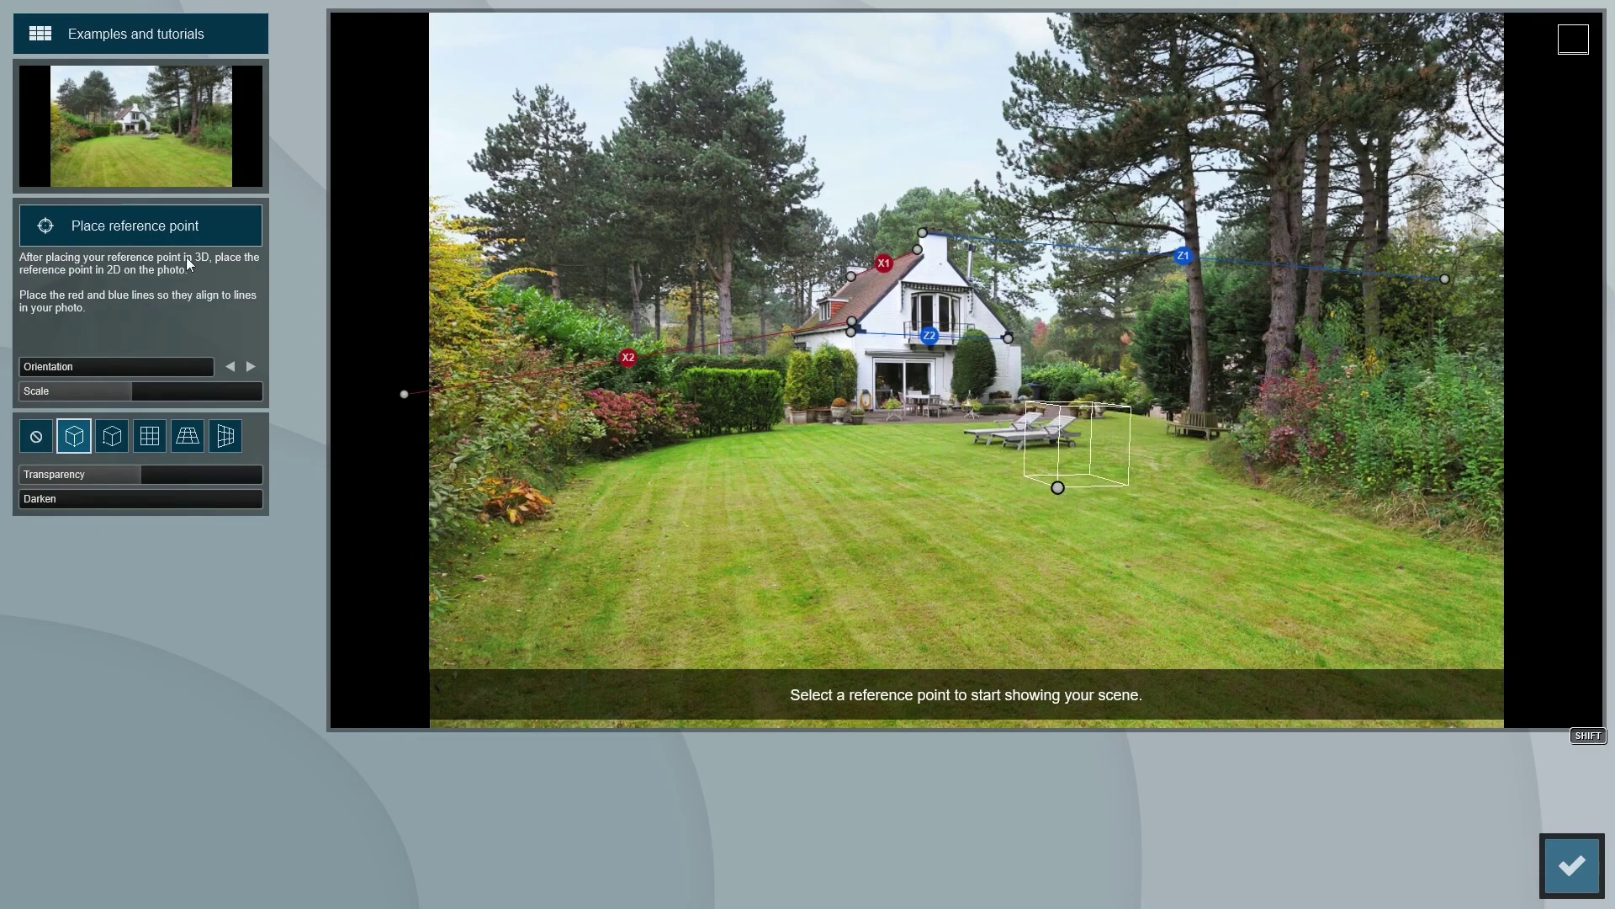
pyautogui.click(185, 225)
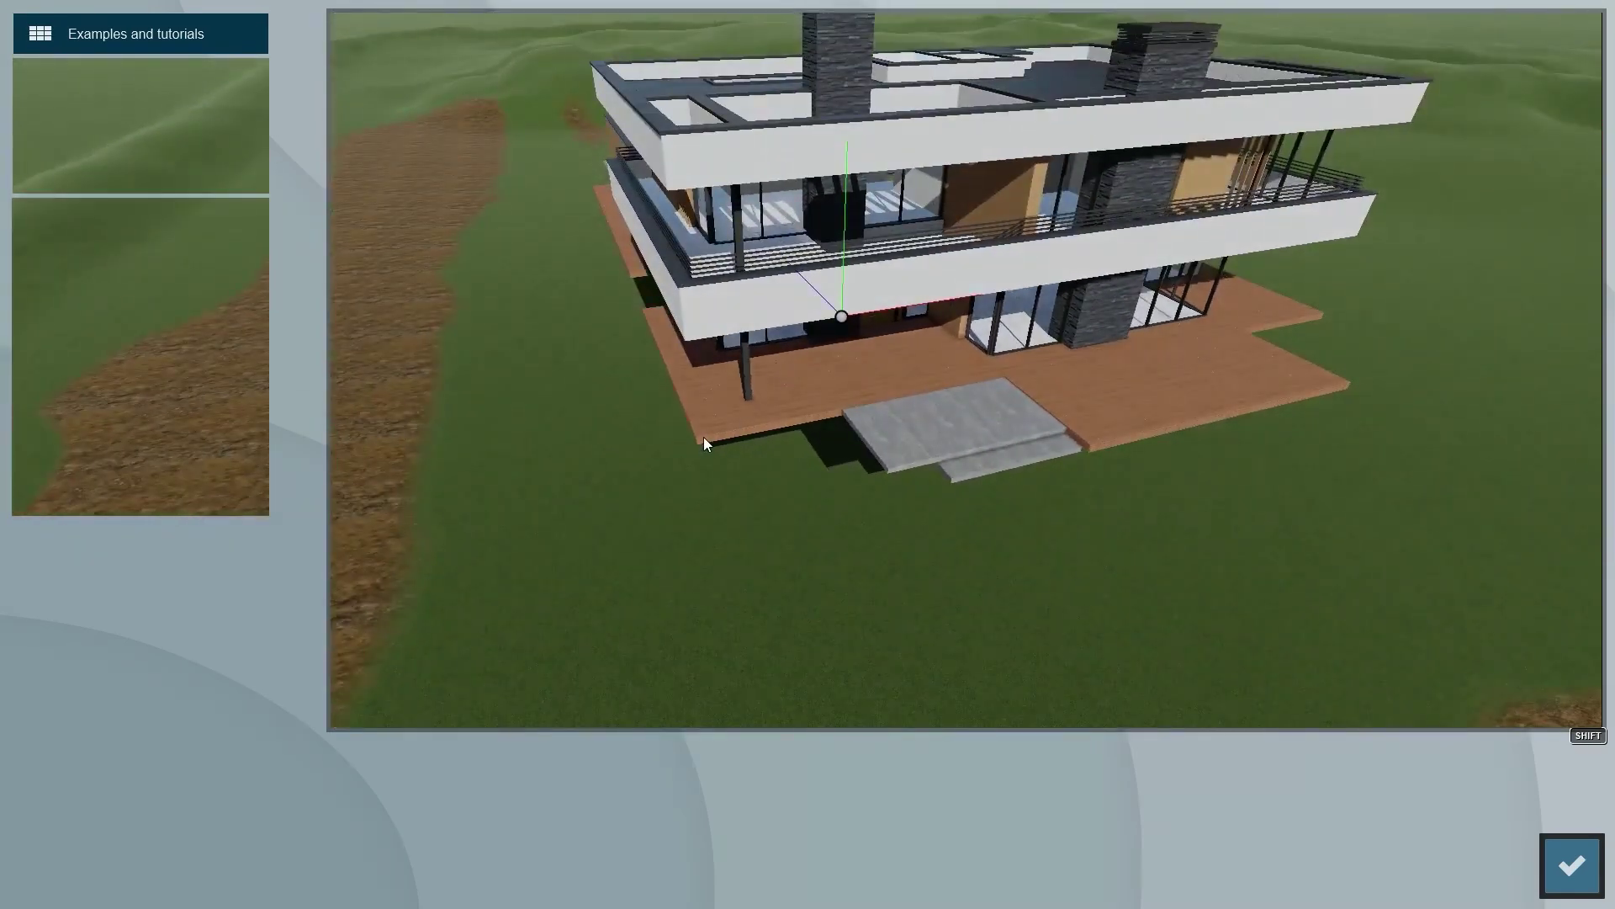
pyautogui.click(703, 443)
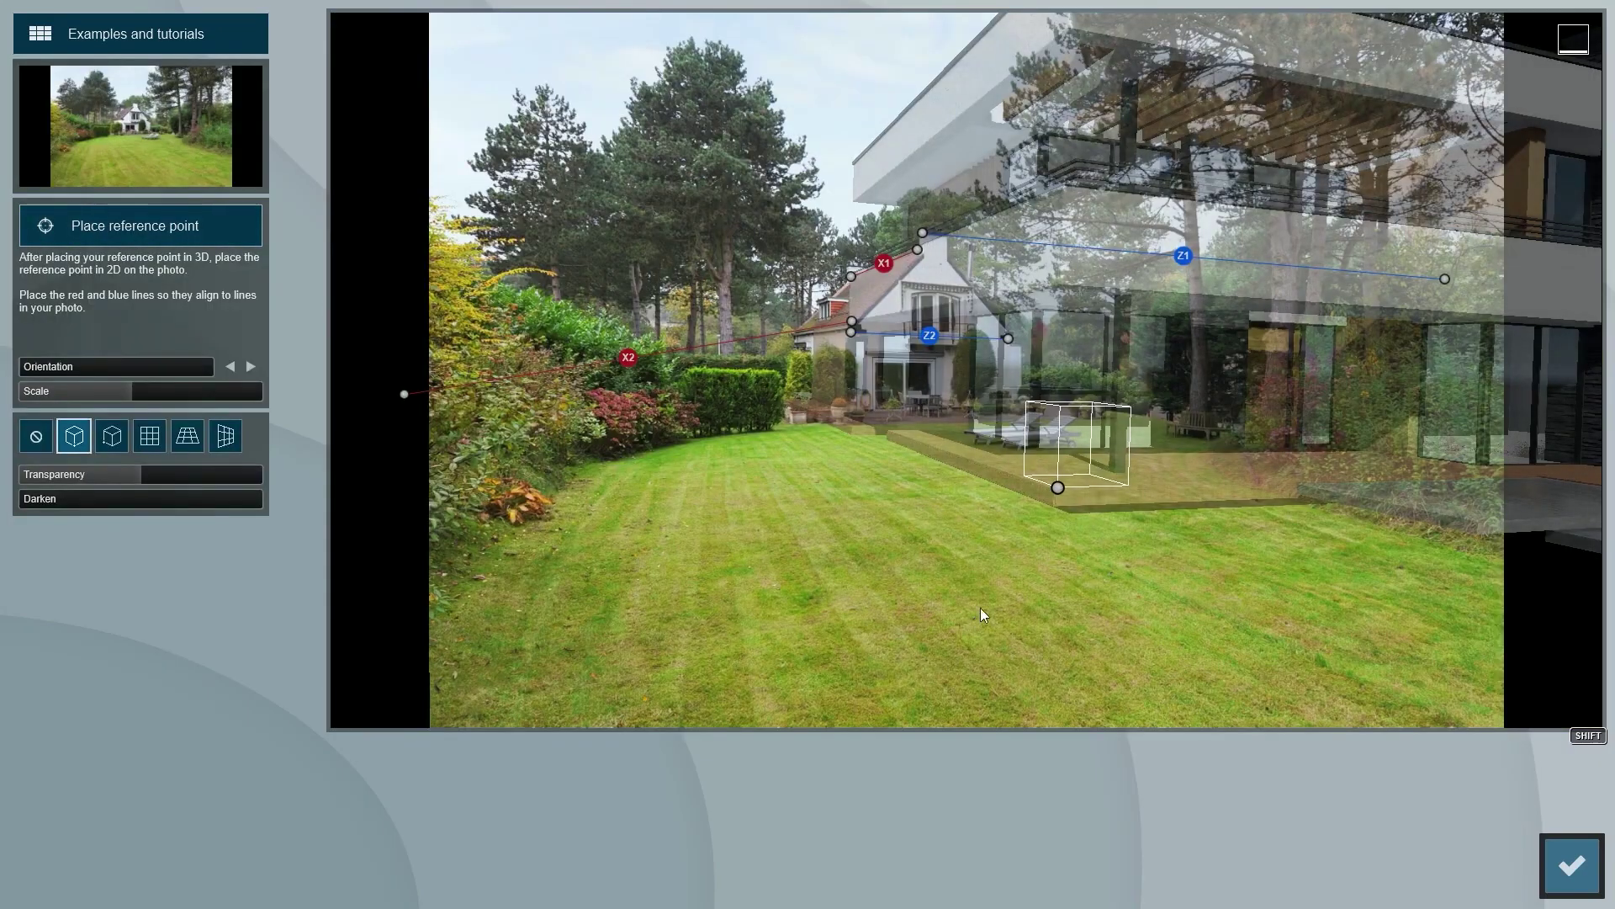
# - Move the house's anchor onto the old house's spot and scale it down to about 0.35
pyautogui.moveTo(1059, 487); pyautogui.dragTo(689, 447)
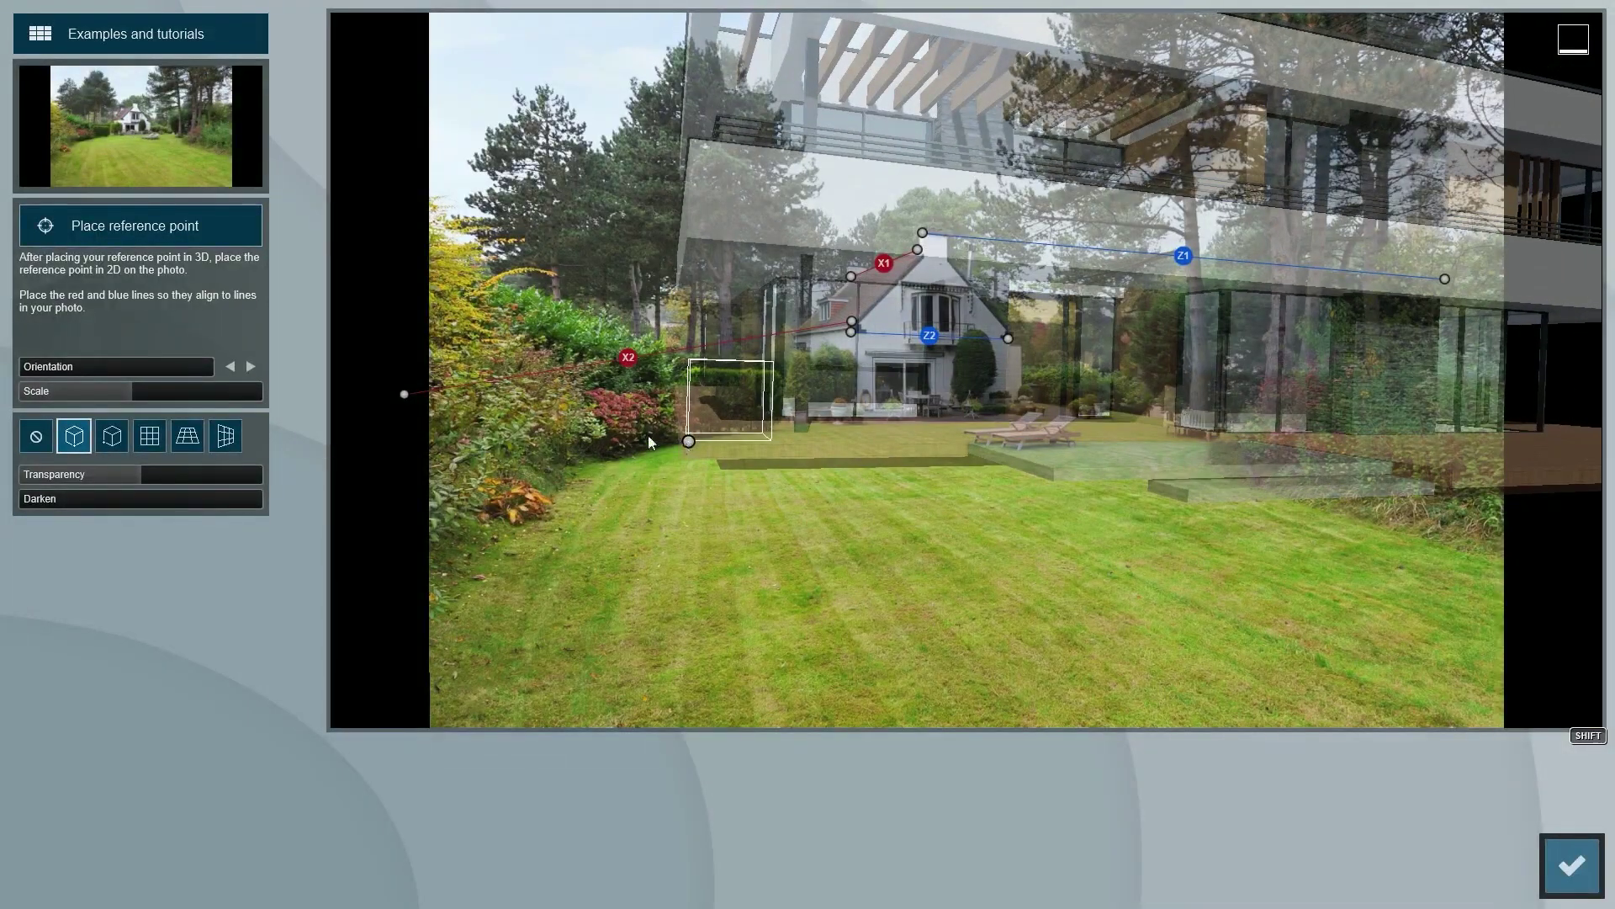
pyautogui.moveTo(144, 392)
pyautogui.moveTo(131, 392)
pyautogui.mouseDown()
pyautogui.moveTo(52, 392)
pyautogui.moveTo(12, 412)
pyautogui.moveTo(694, 443)
pyautogui.moveTo(648, 441)
pyautogui.moveTo(646, 423)
pyautogui.mouseUp()
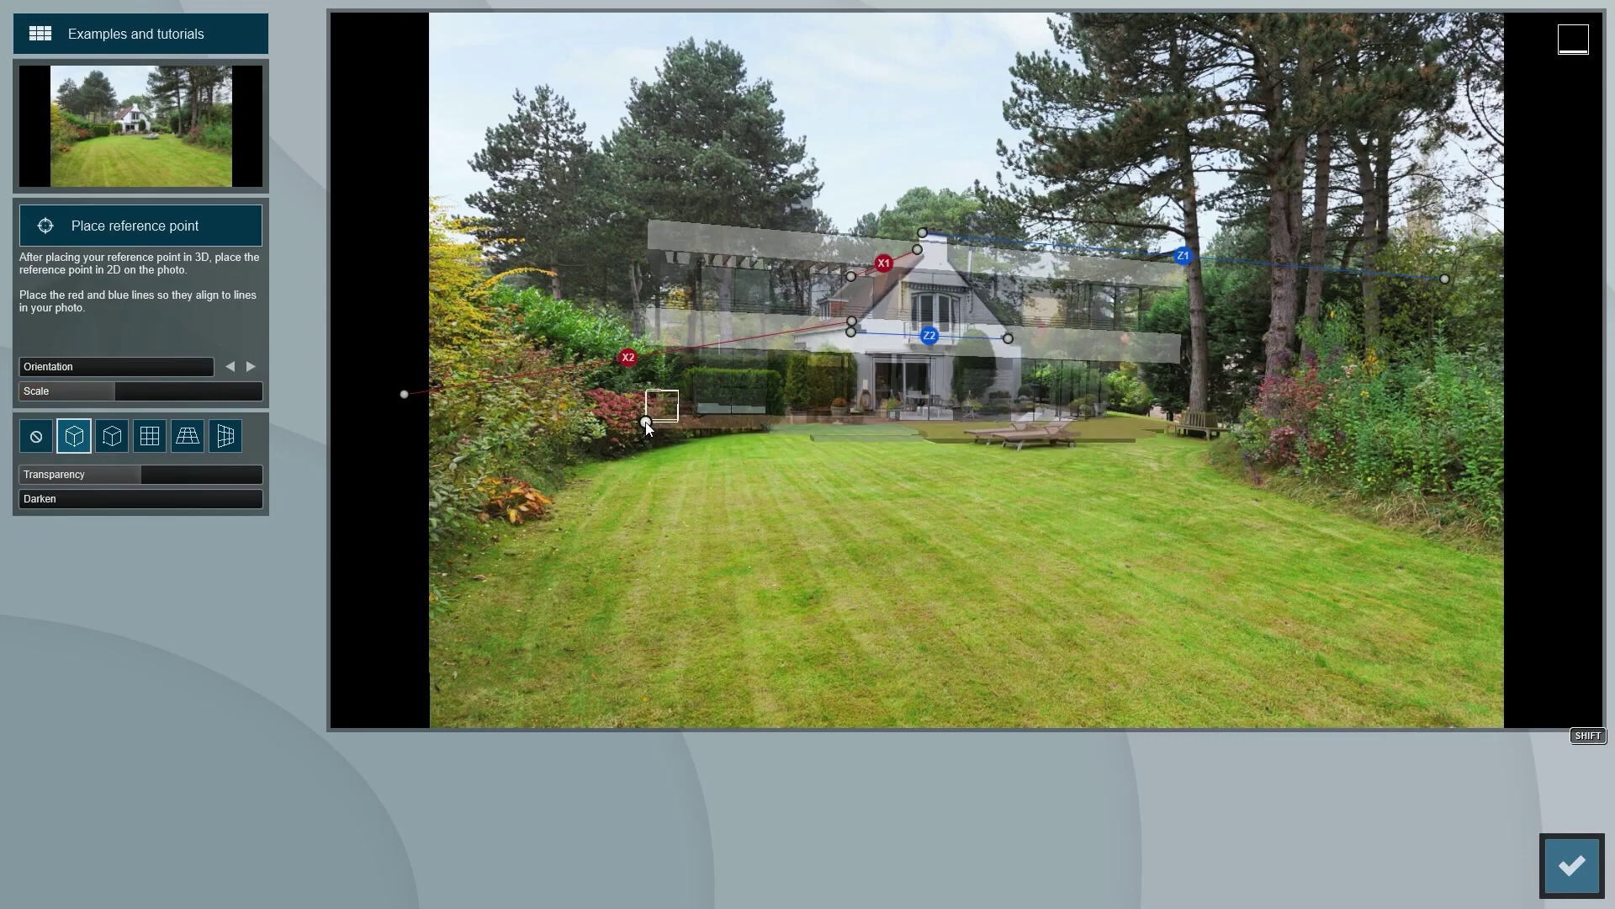
pyautogui.moveTo(108, 392); pyautogui.dragTo(24, 404)
pyautogui.moveTo(645, 421); pyautogui.dragTo(686, 425)
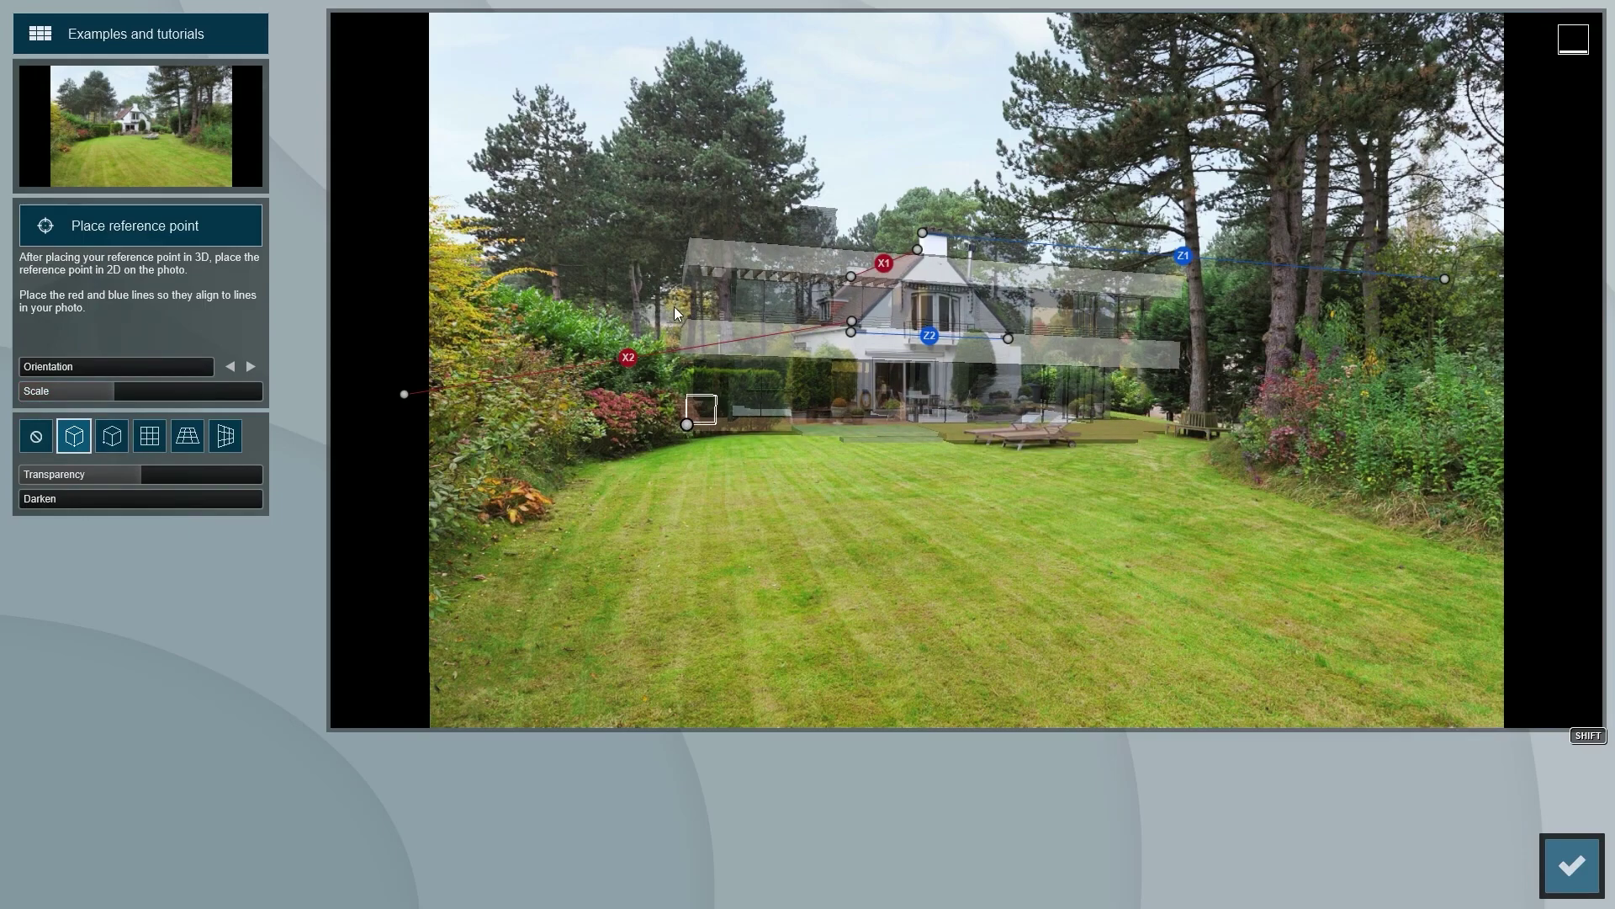
# - Rotate the house about 271° and make the overlay fully opaque at 100% transparency
pyautogui.moveTo(31, 372); pyautogui.dragTo(217, 374)
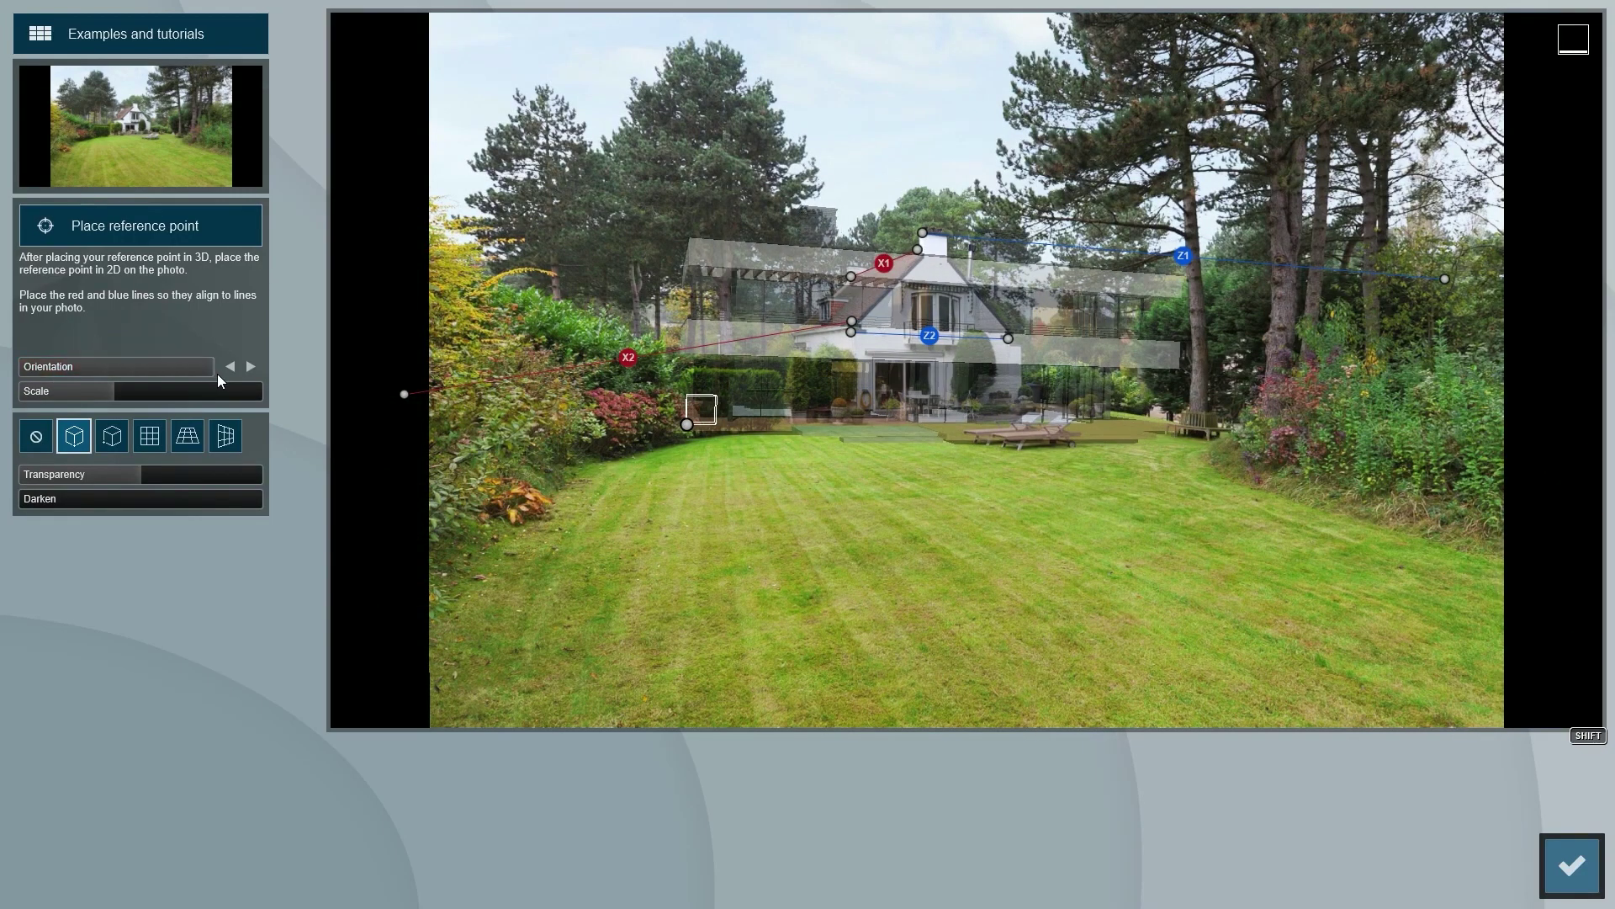
pyautogui.moveTo(162, 485)
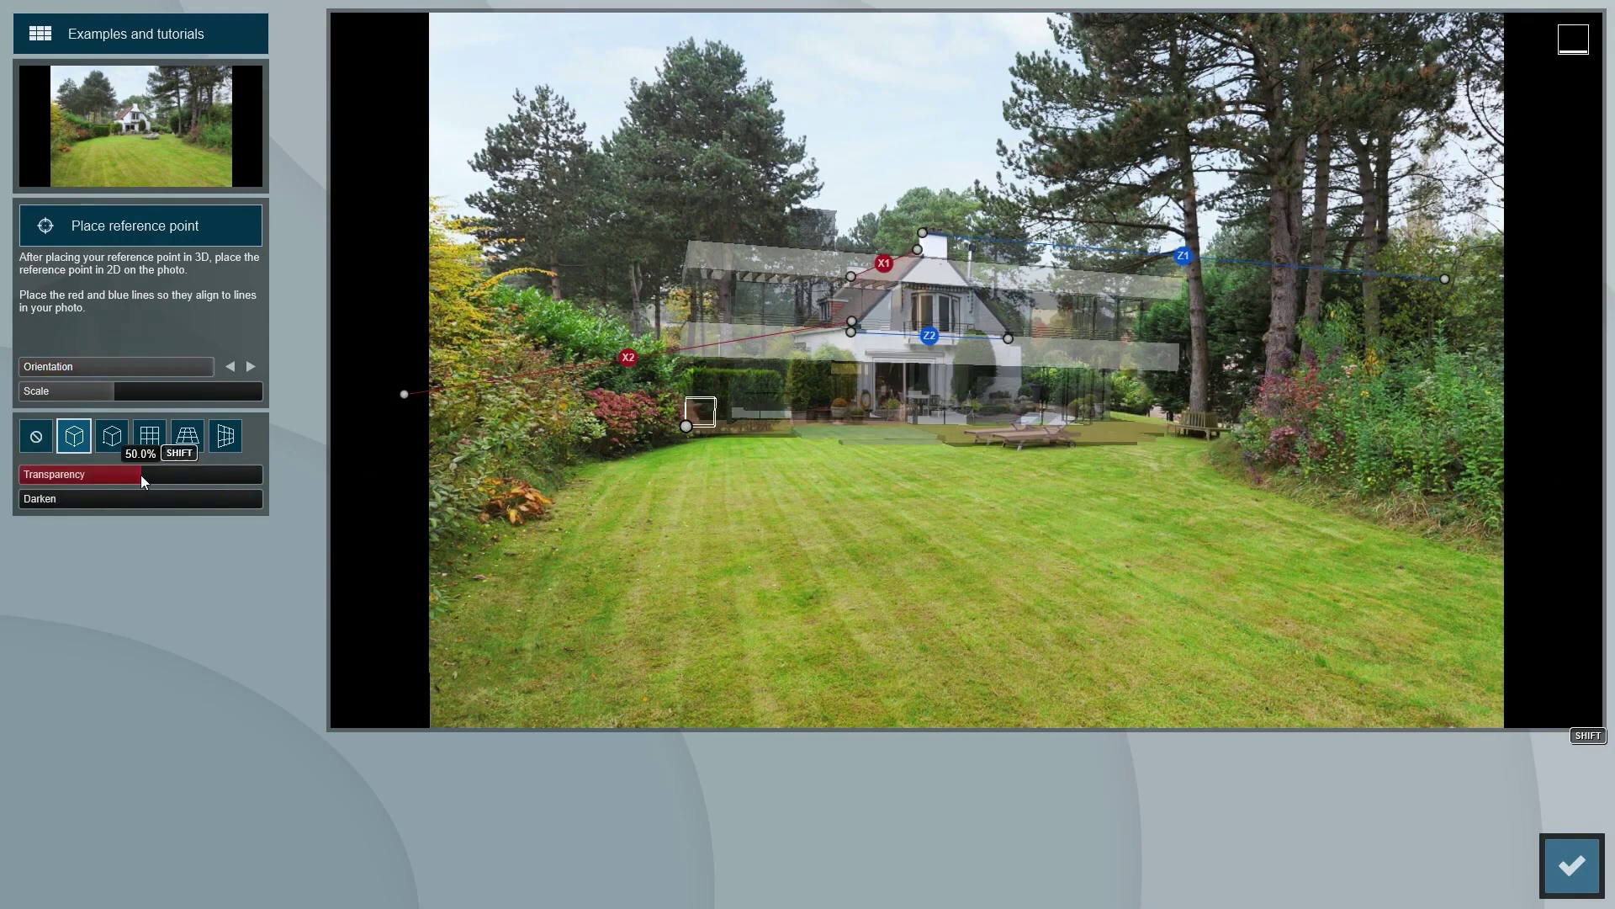
pyautogui.moveTo(143, 475); pyautogui.dragTo(329, 486)
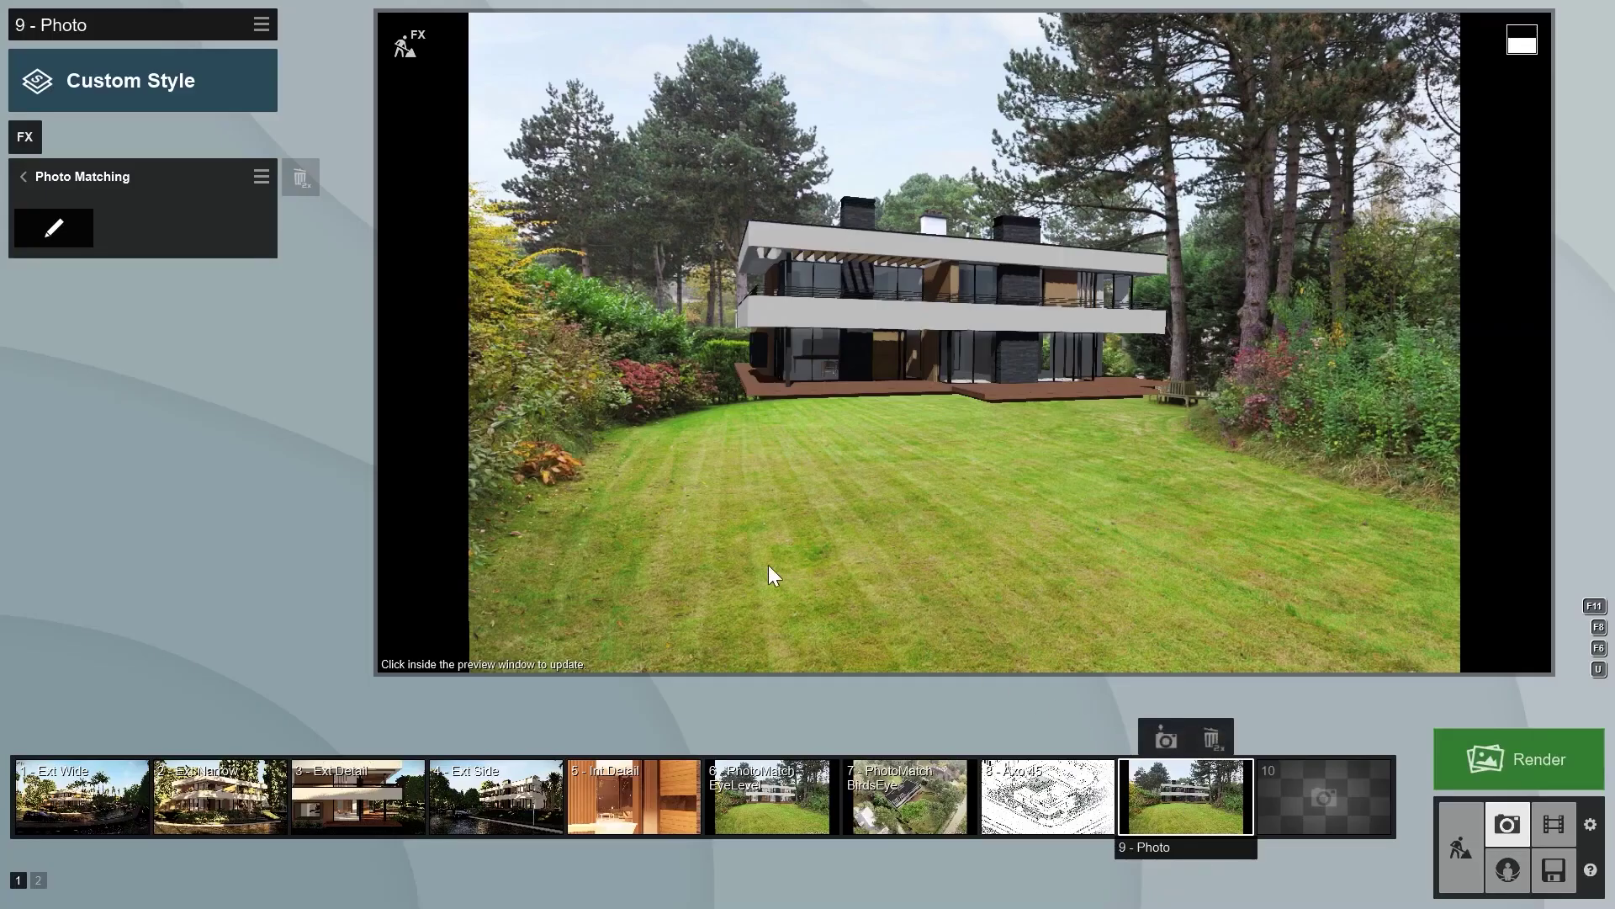
# - Add a Real Skies effect with a chosen sky and rotate its heading
pyautogui.click(25, 175)
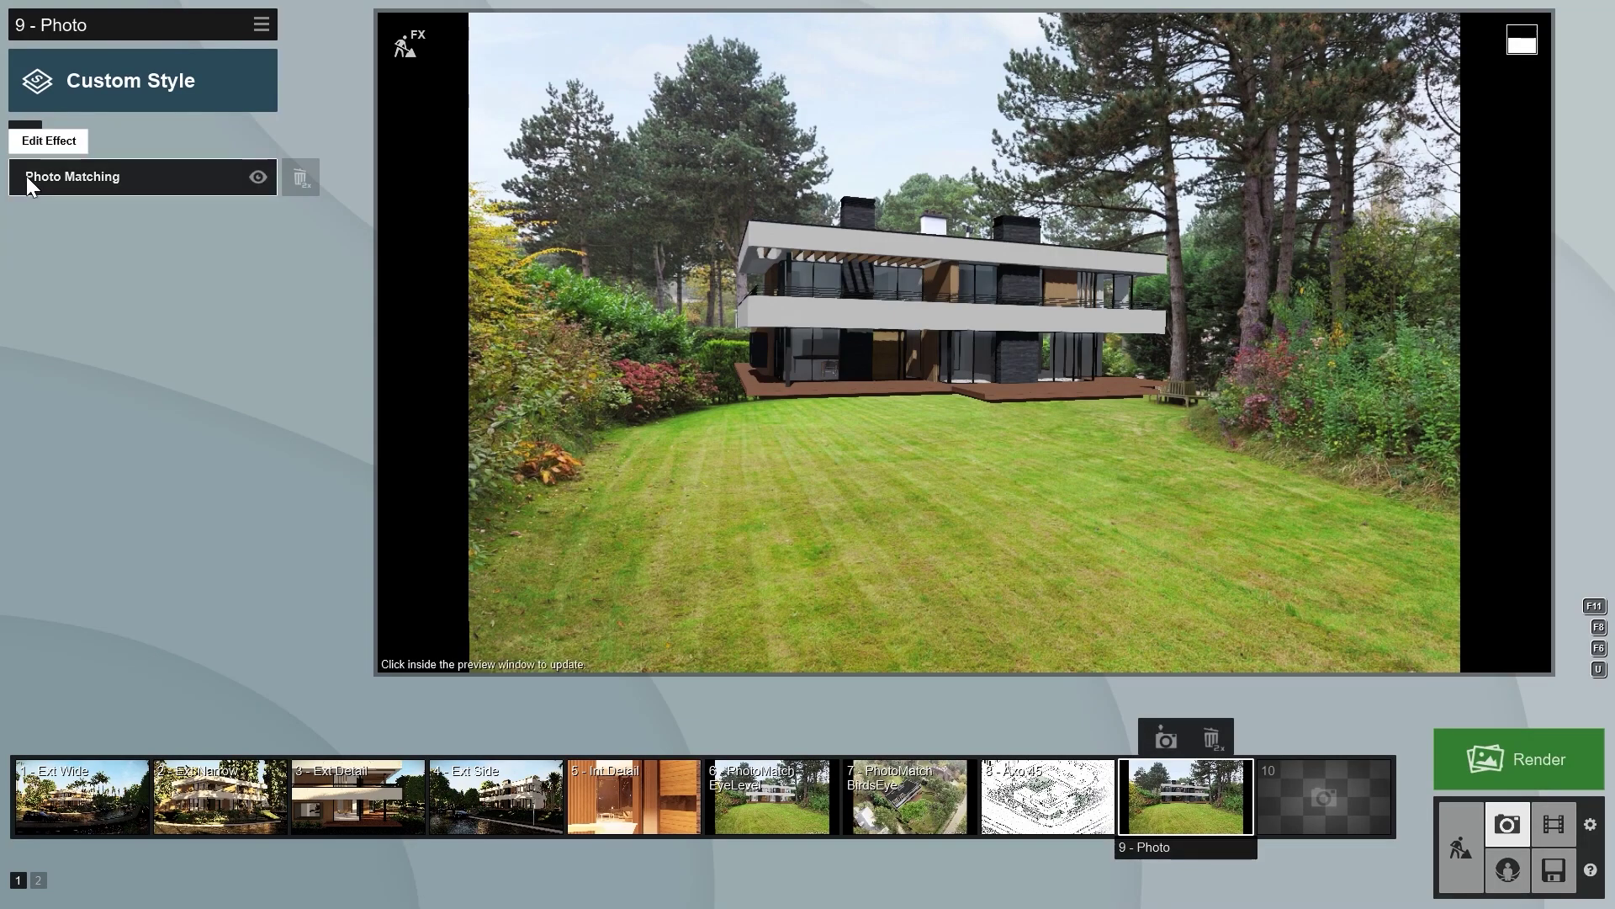
pyautogui.click(27, 141)
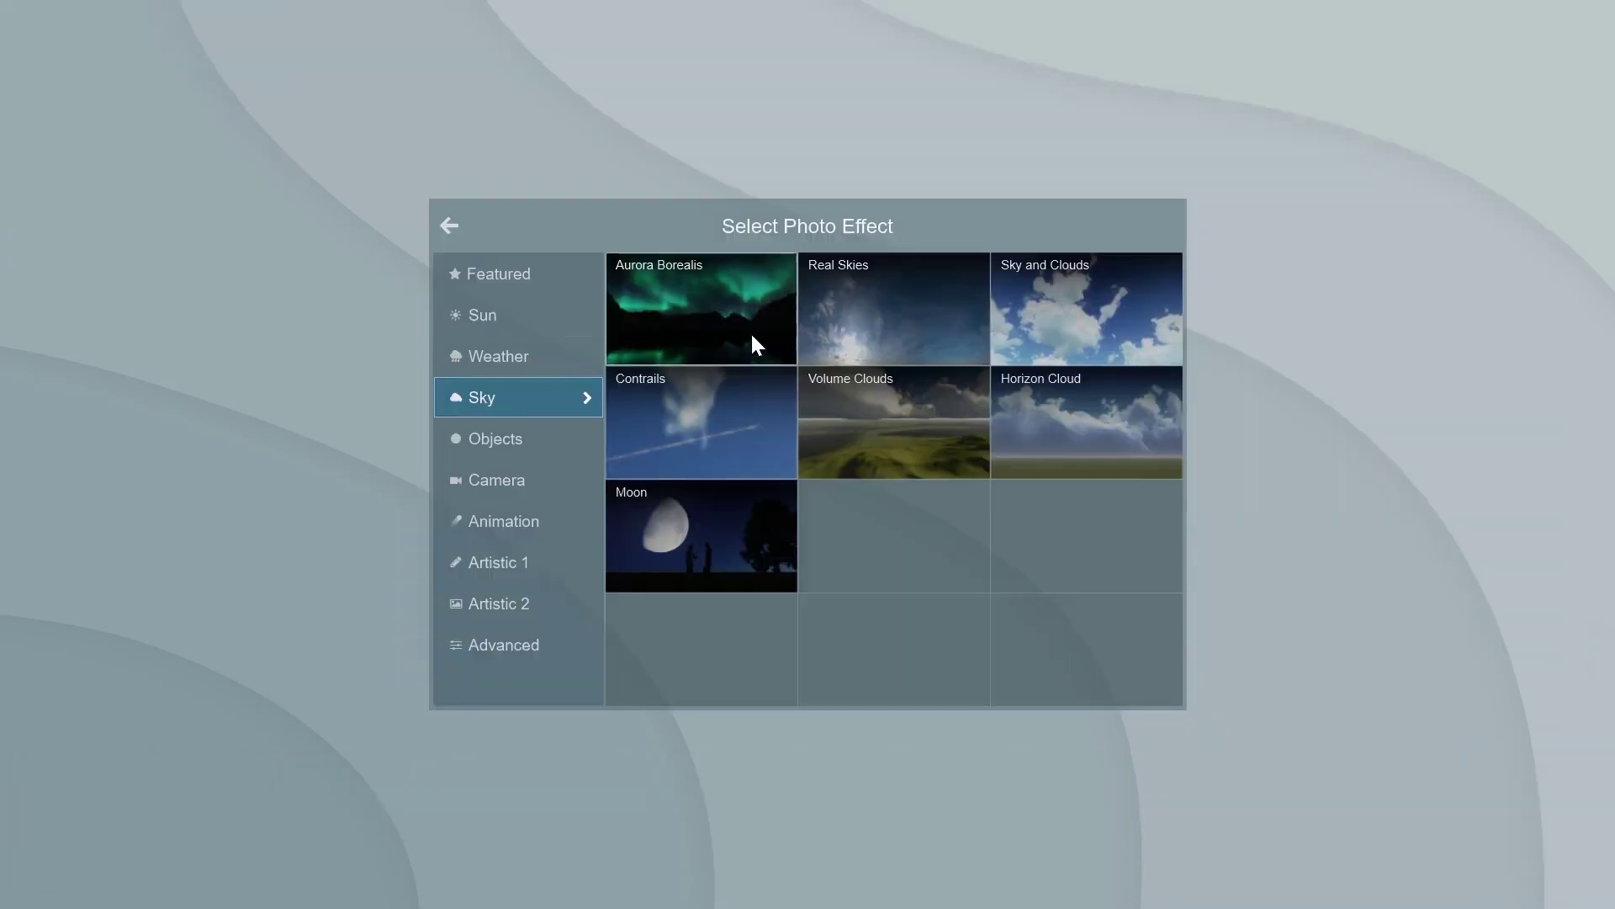
pyautogui.click(749, 332)
pyautogui.click(88, 223)
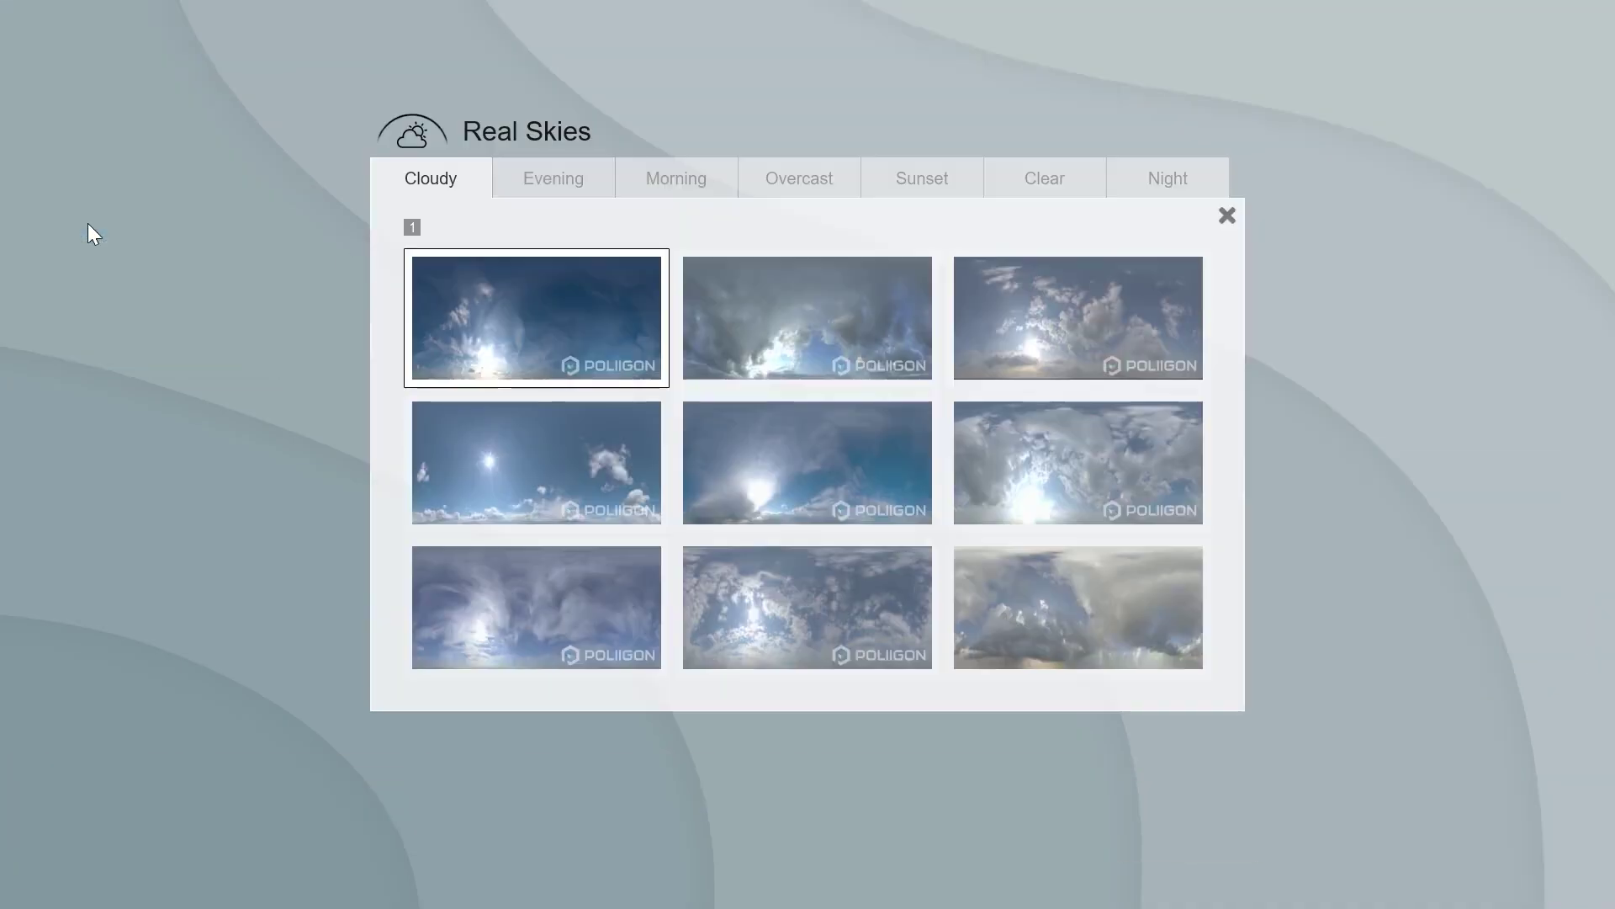
pyautogui.click(765, 191)
pyautogui.click(1046, 343)
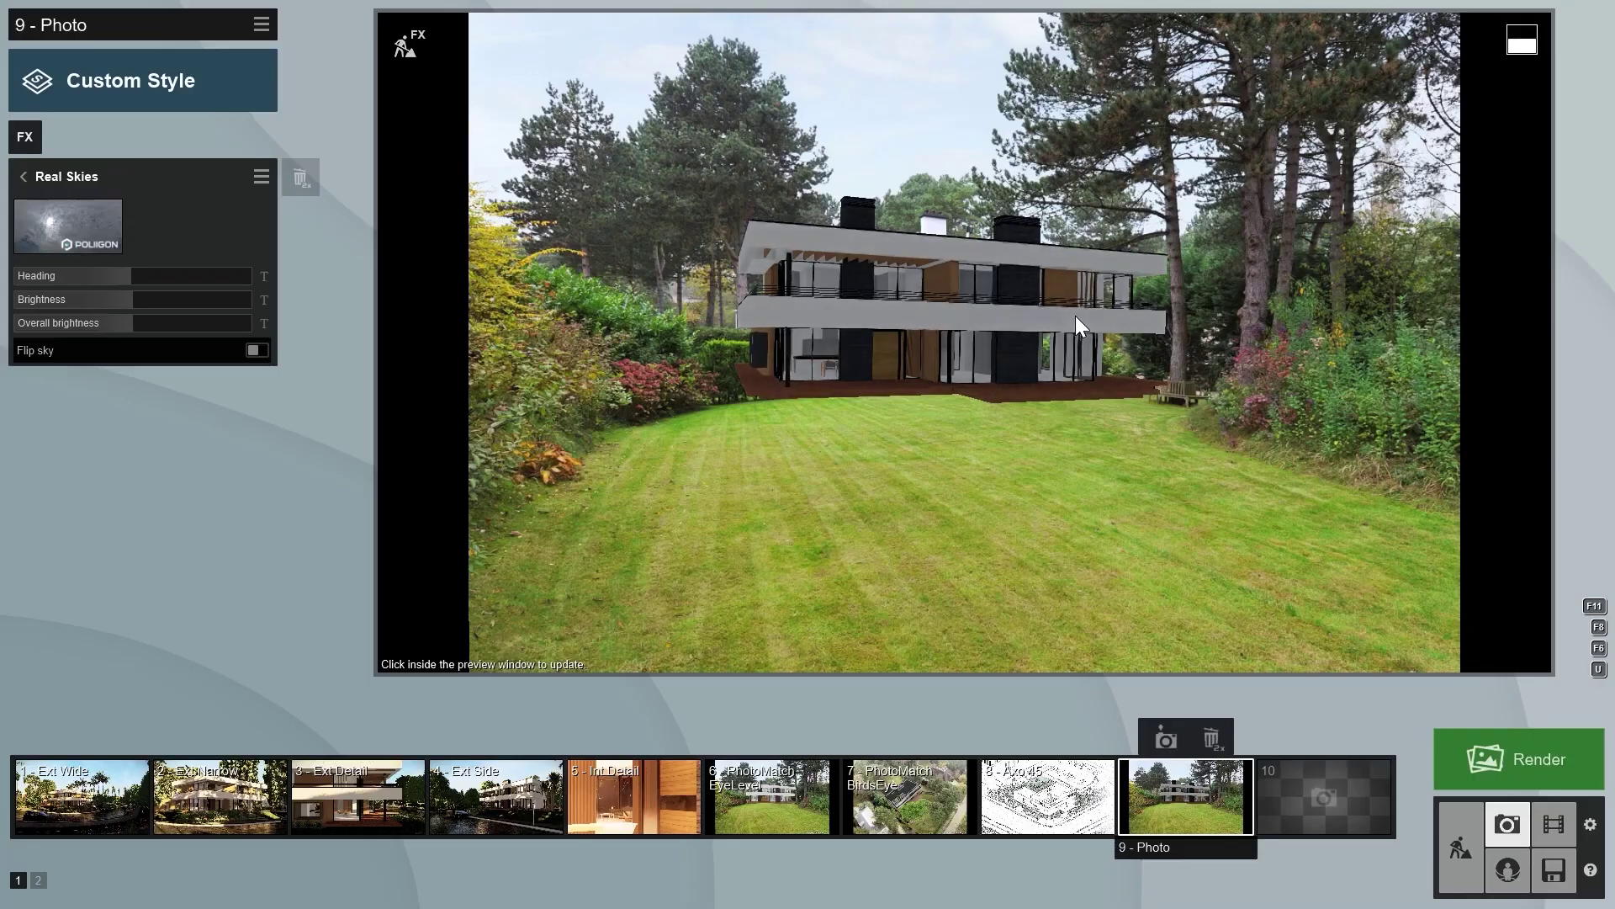
pyautogui.moveTo(138, 275); pyautogui.dragTo(33, 284)
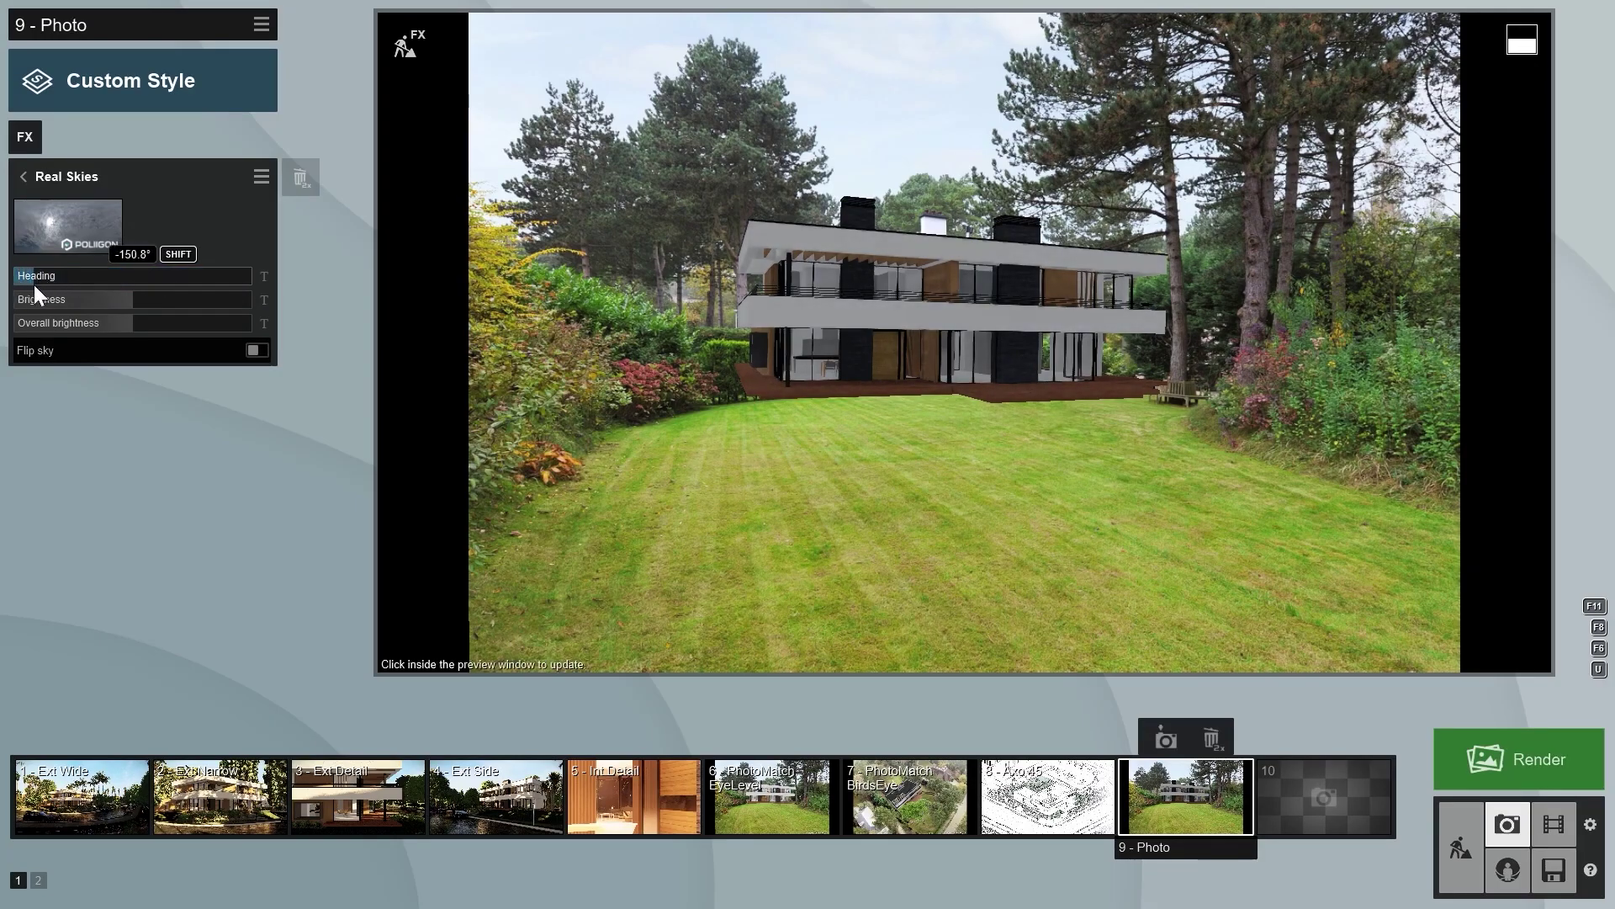
# - Add Color Correction, lowering the high limit until the house turns white, and return to editing
pyautogui.click(24, 137)
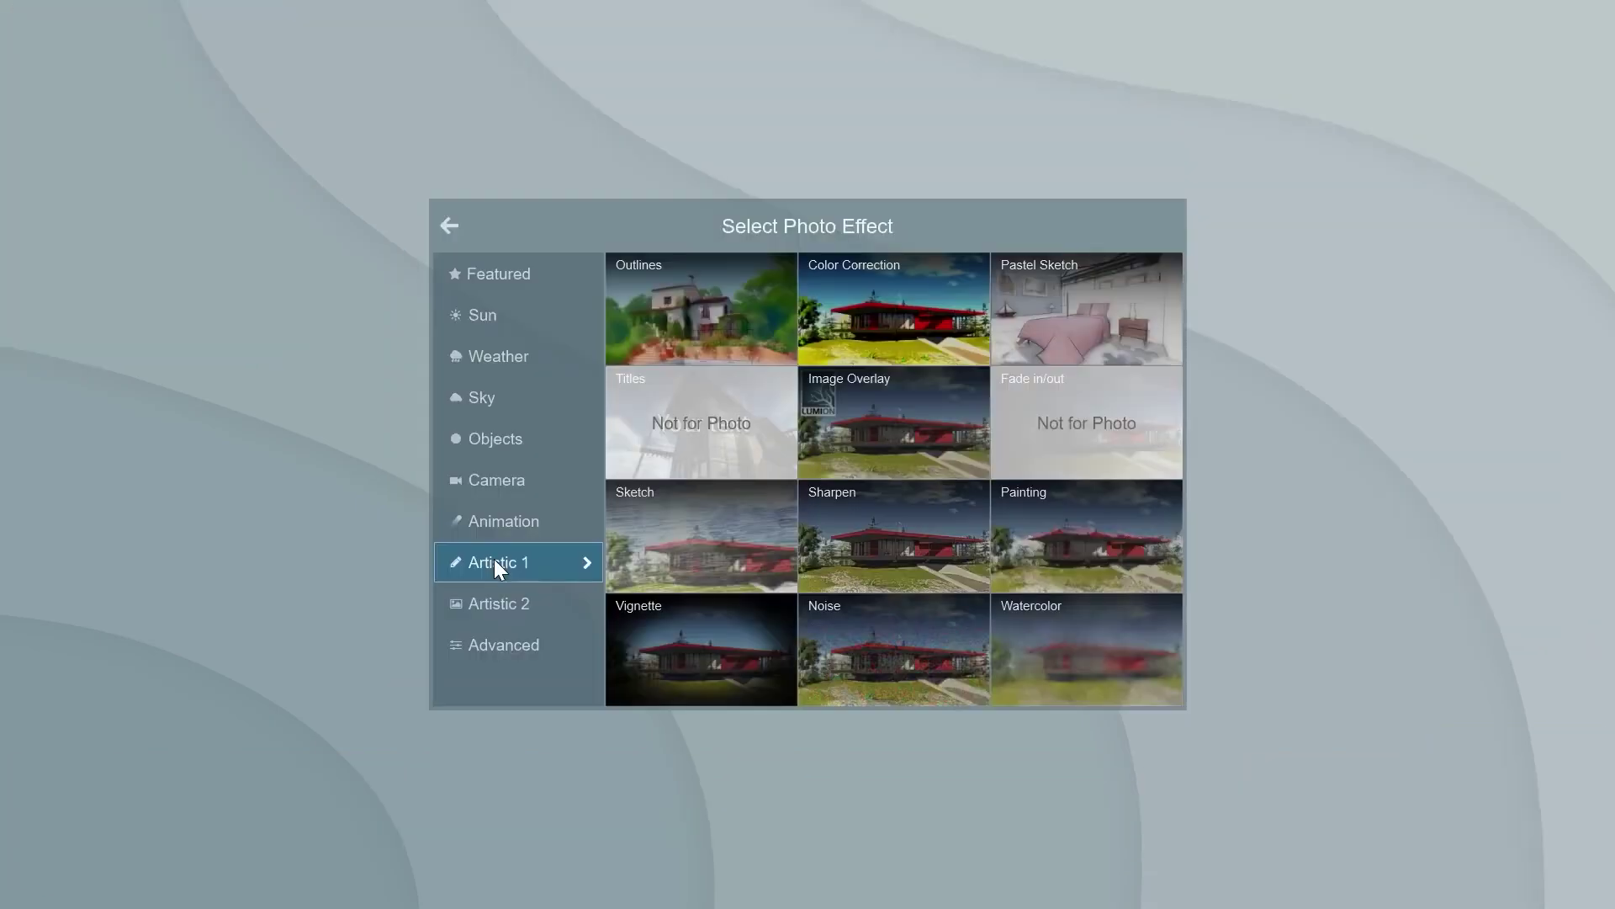
pyautogui.click(863, 308)
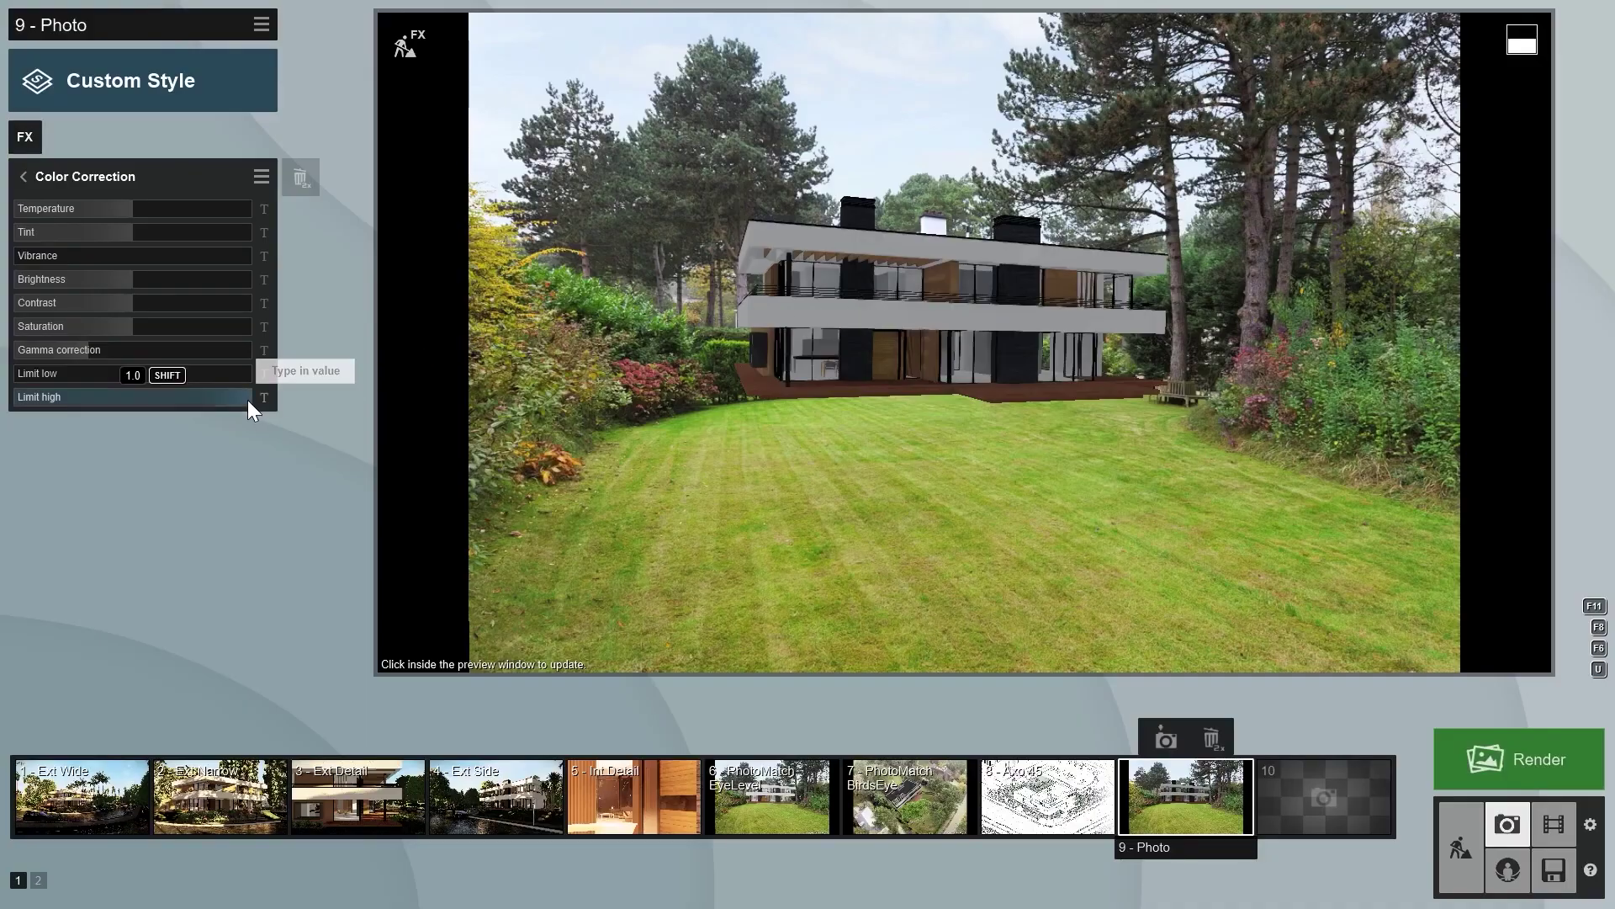
pyautogui.moveTo(249, 401); pyautogui.dragTo(173, 397)
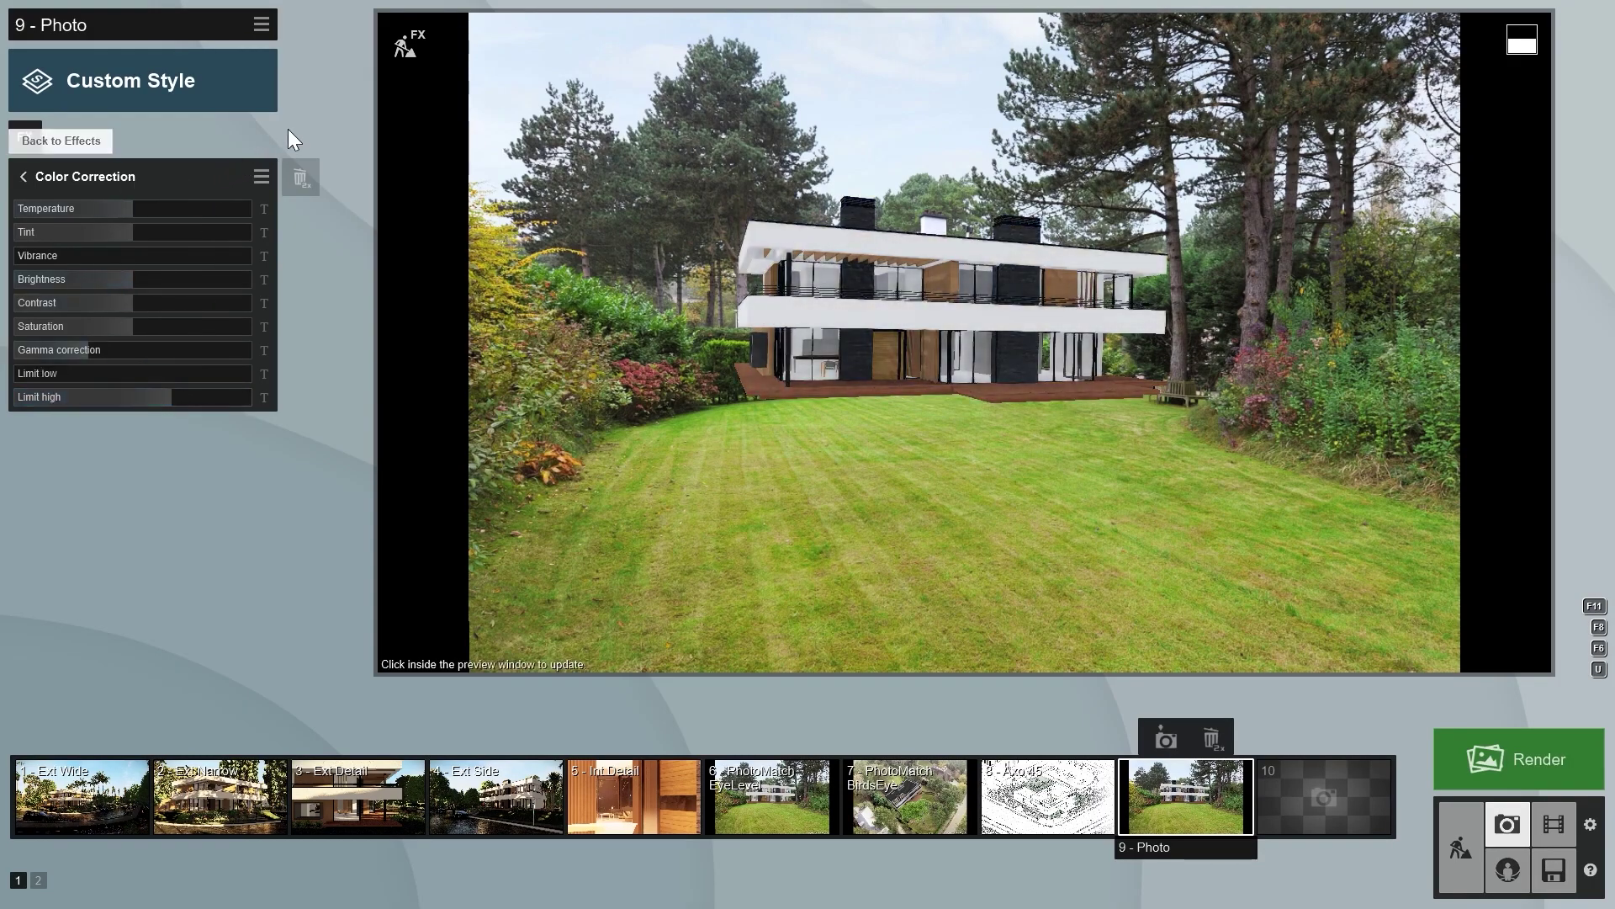
pyautogui.click(404, 51)
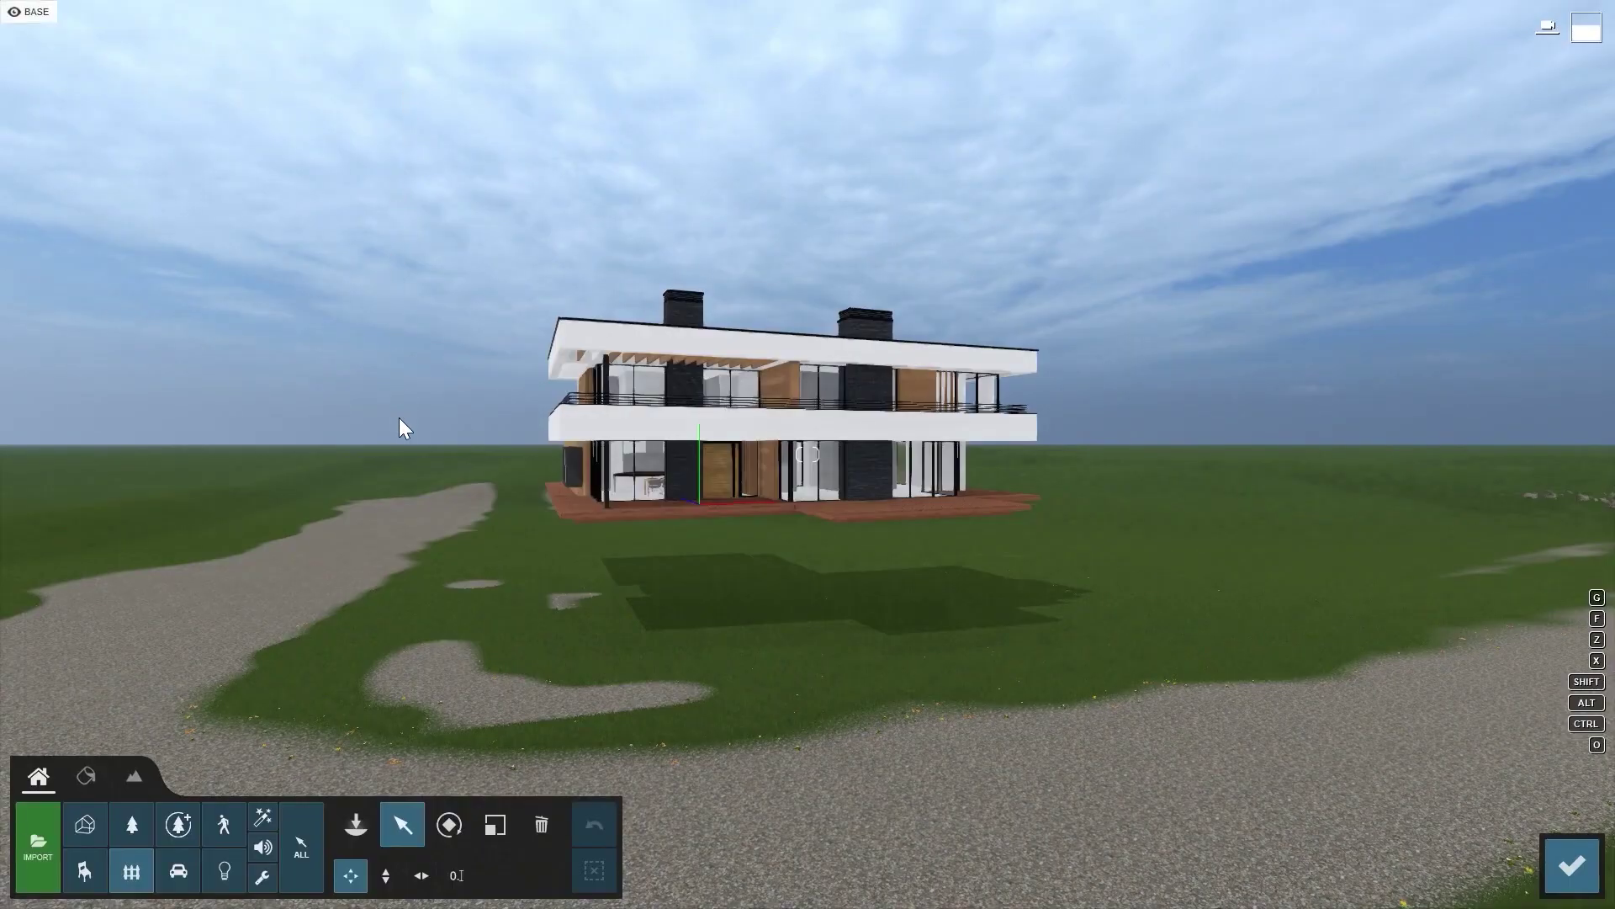
# - Search the Nature library for 'scot' and place ScotsPine-M RT behind the house
pyautogui.click(132, 824)
pyautogui.write('s')
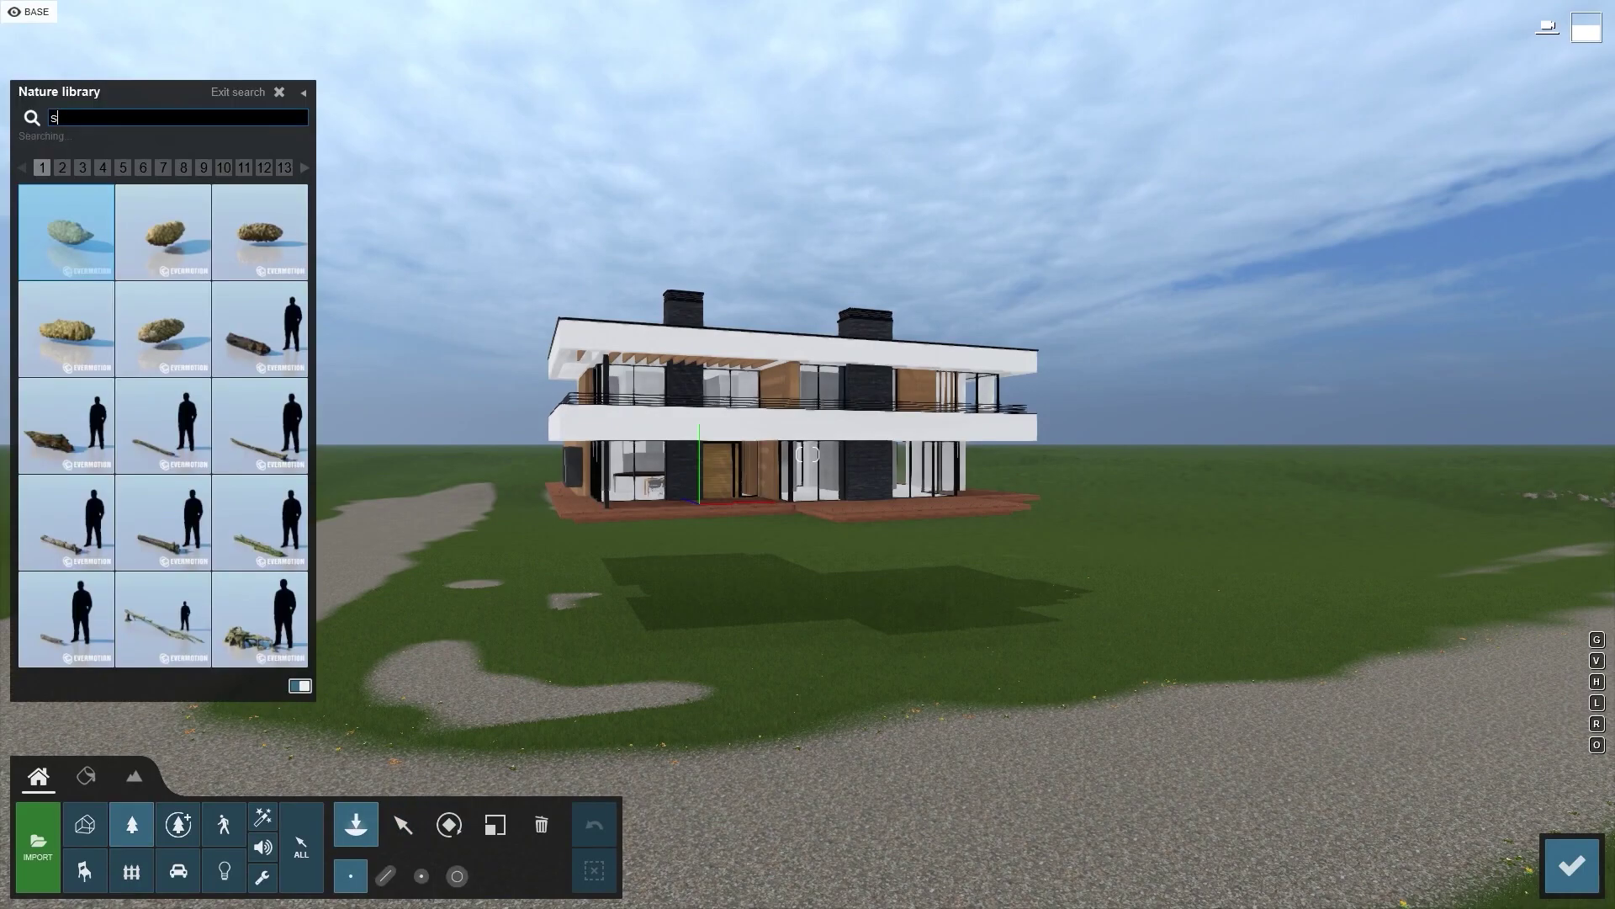
pyautogui.write('cot')
pyautogui.moveTo(156, 326)
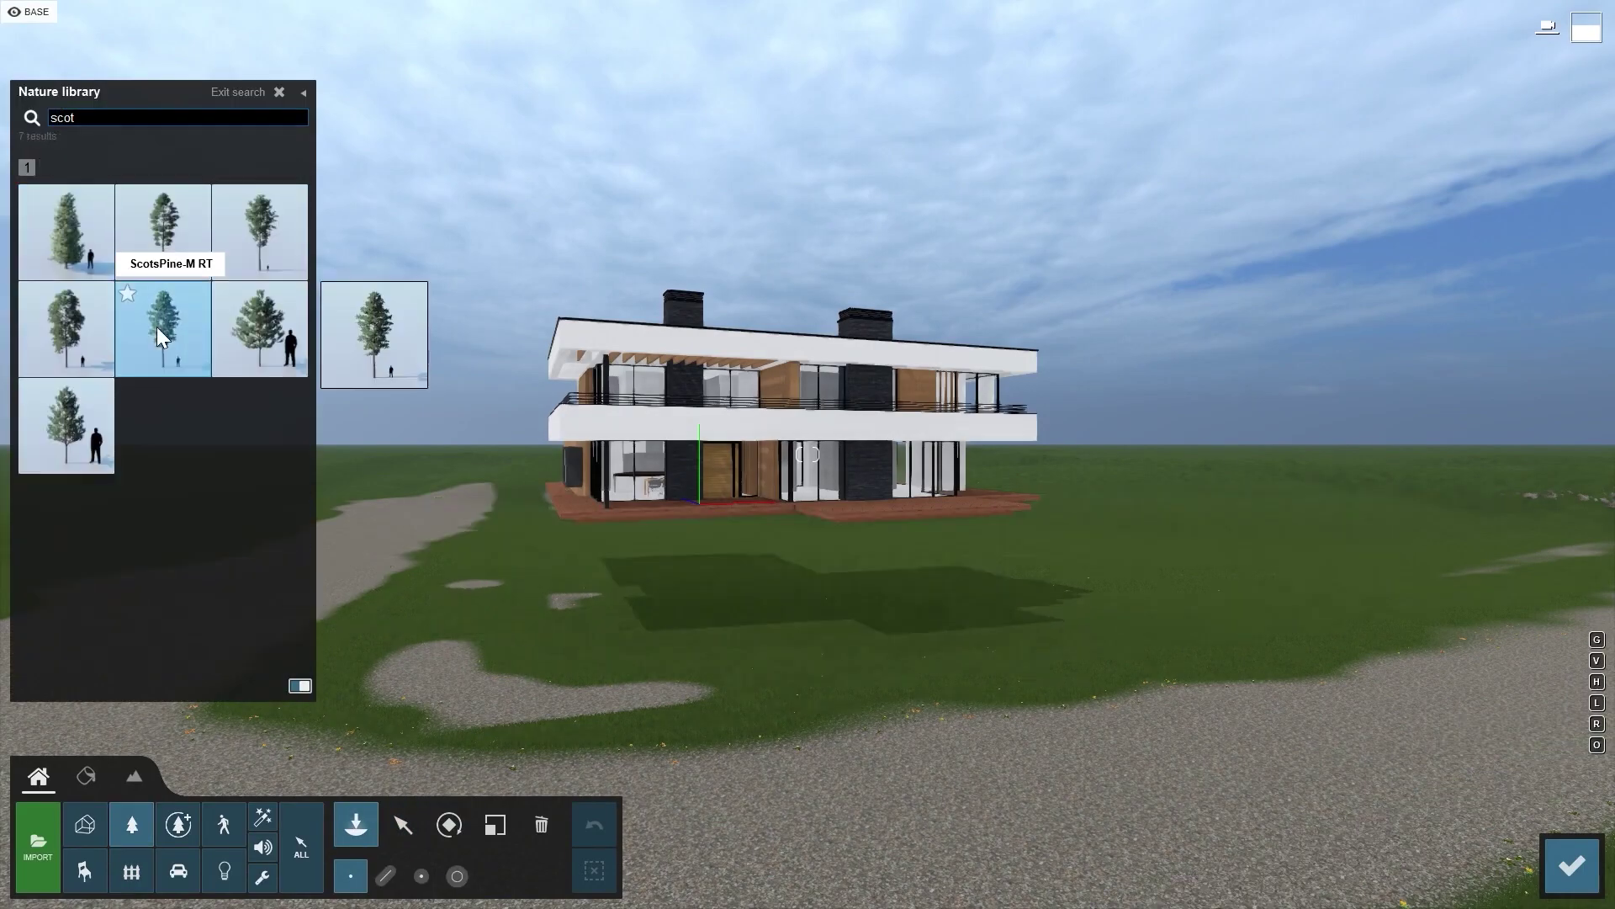
pyautogui.click(158, 326)
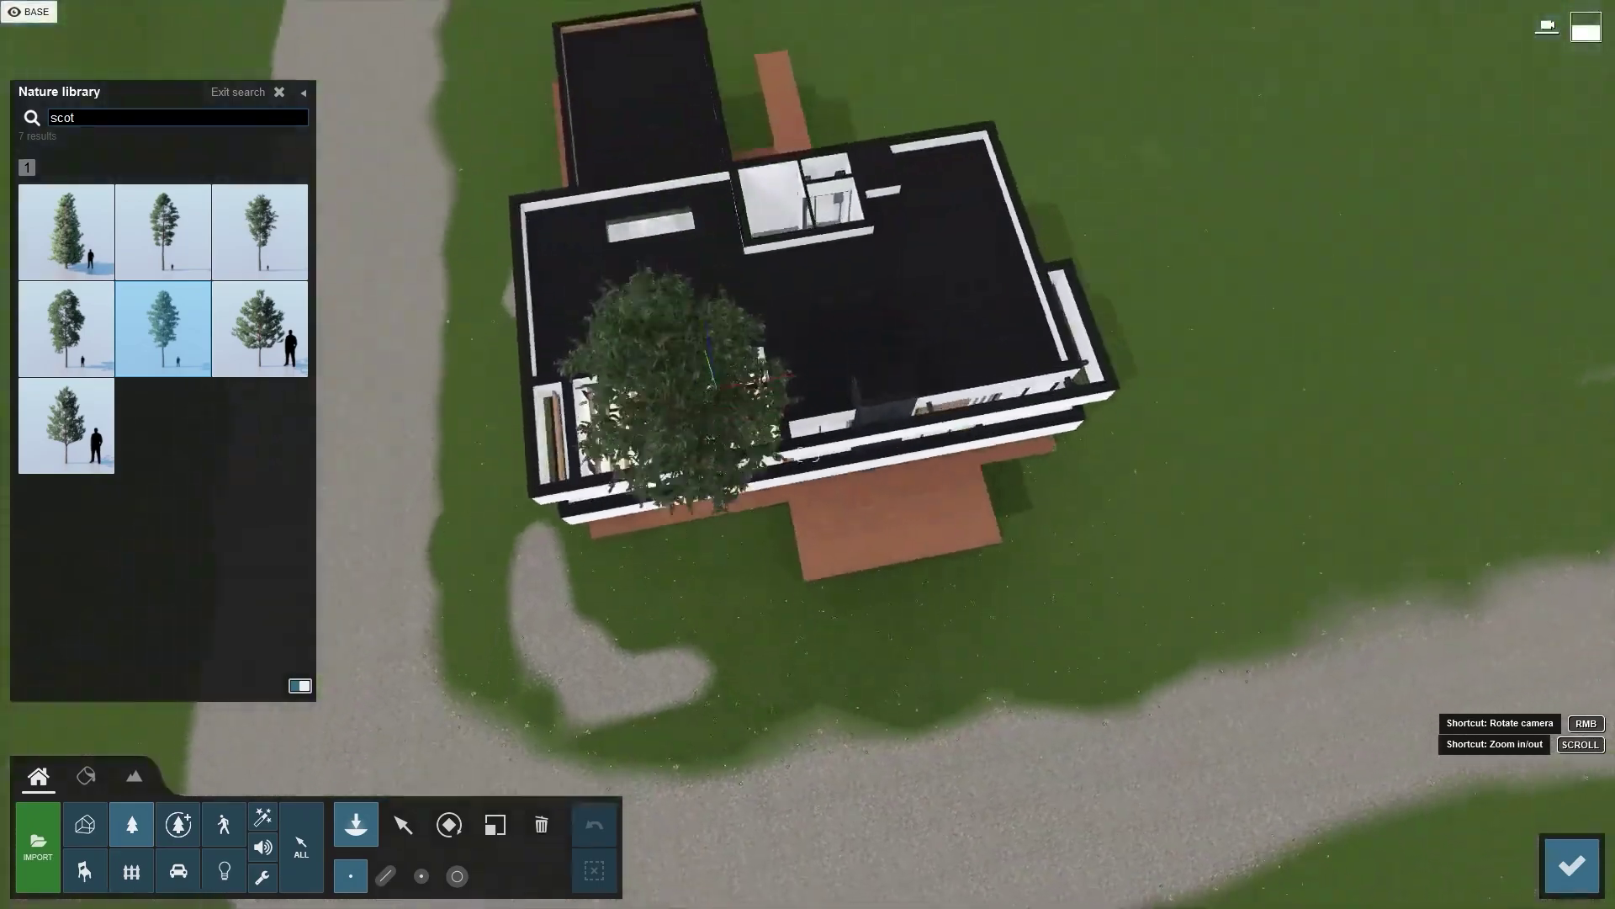
pyautogui.moveTo(730, 414); pyautogui.dragTo(729, 413, button='right')
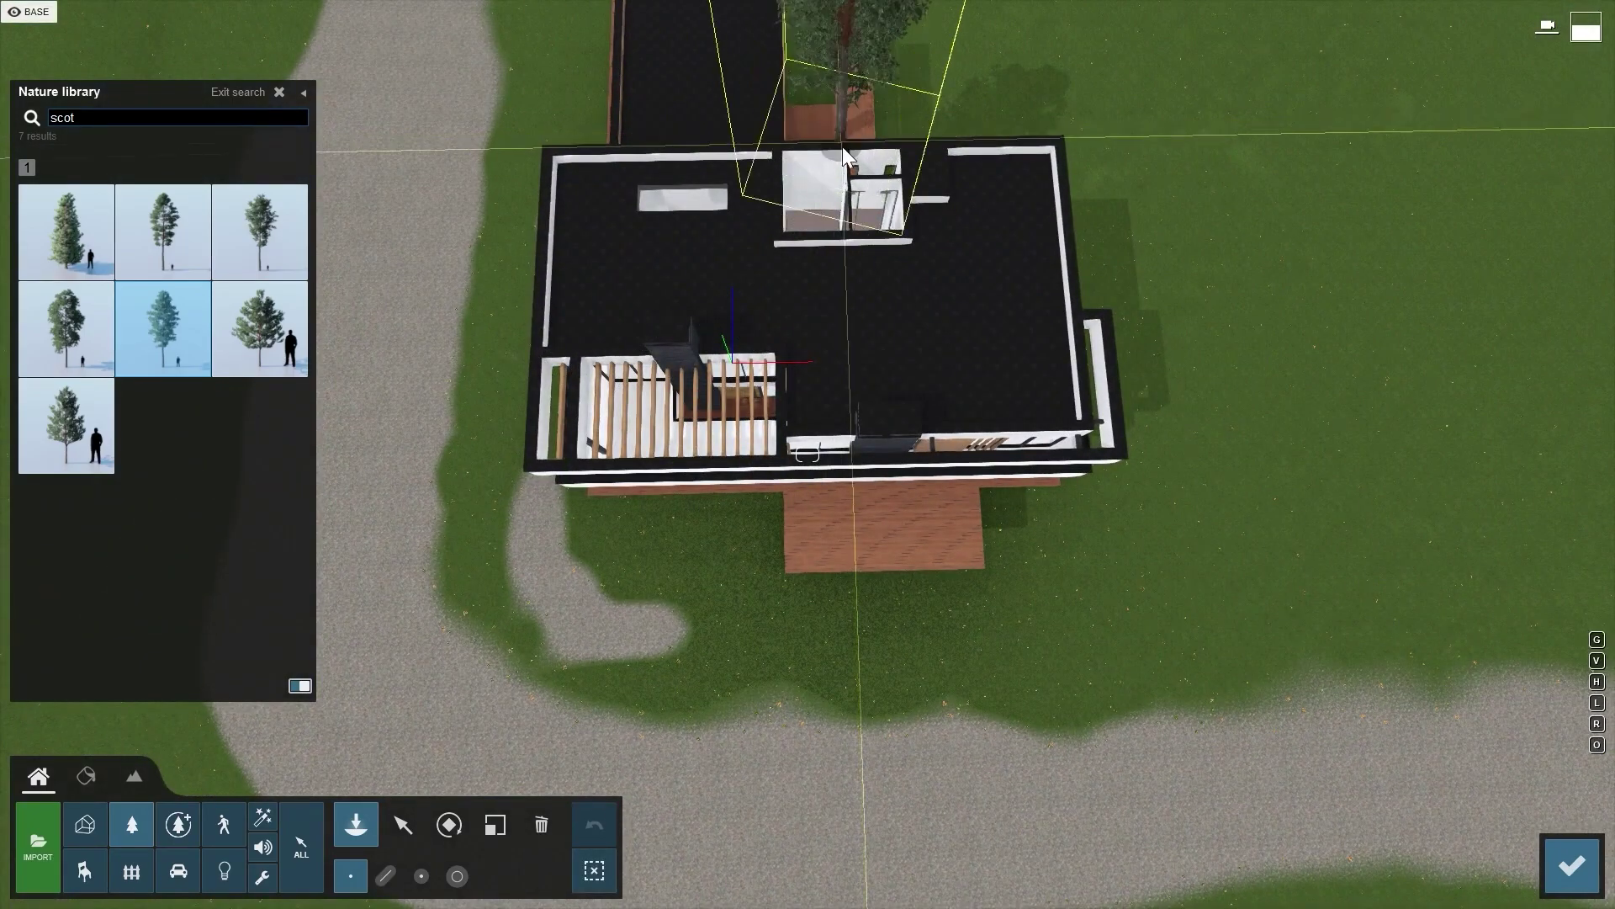
pyautogui.click(842, 146)
pyautogui.moveTo(841, 146); pyautogui.dragTo(842, 76, button='right')
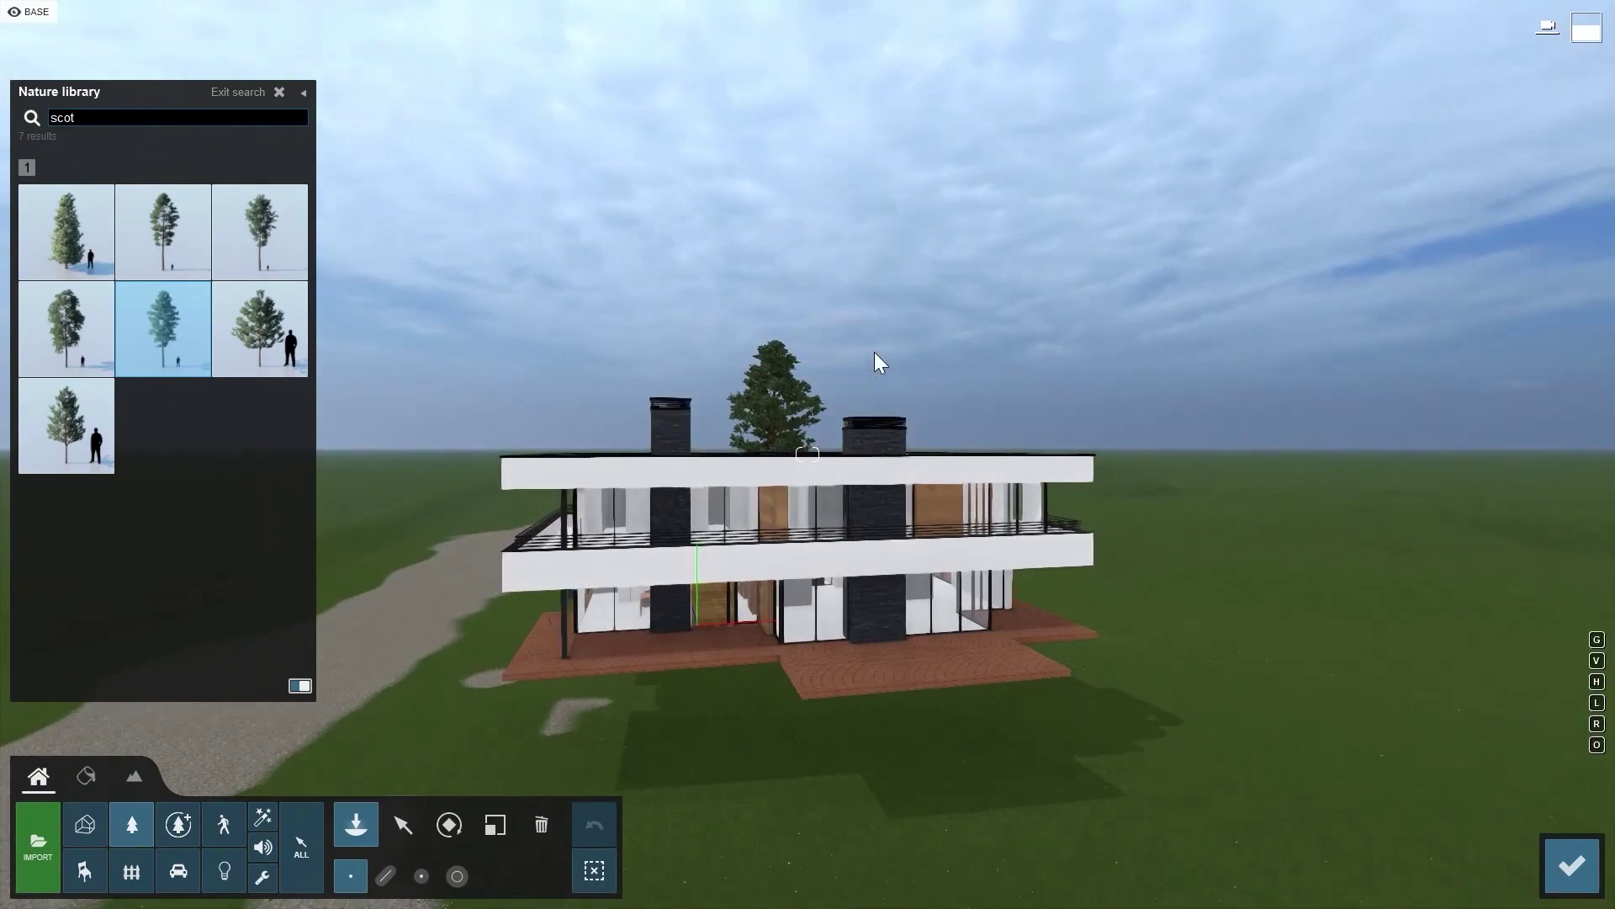
pyautogui.click(404, 828)
# - Check the pine in the photo view, reposition it from top view, and return to Photo mode
pyautogui.click(1572, 865)
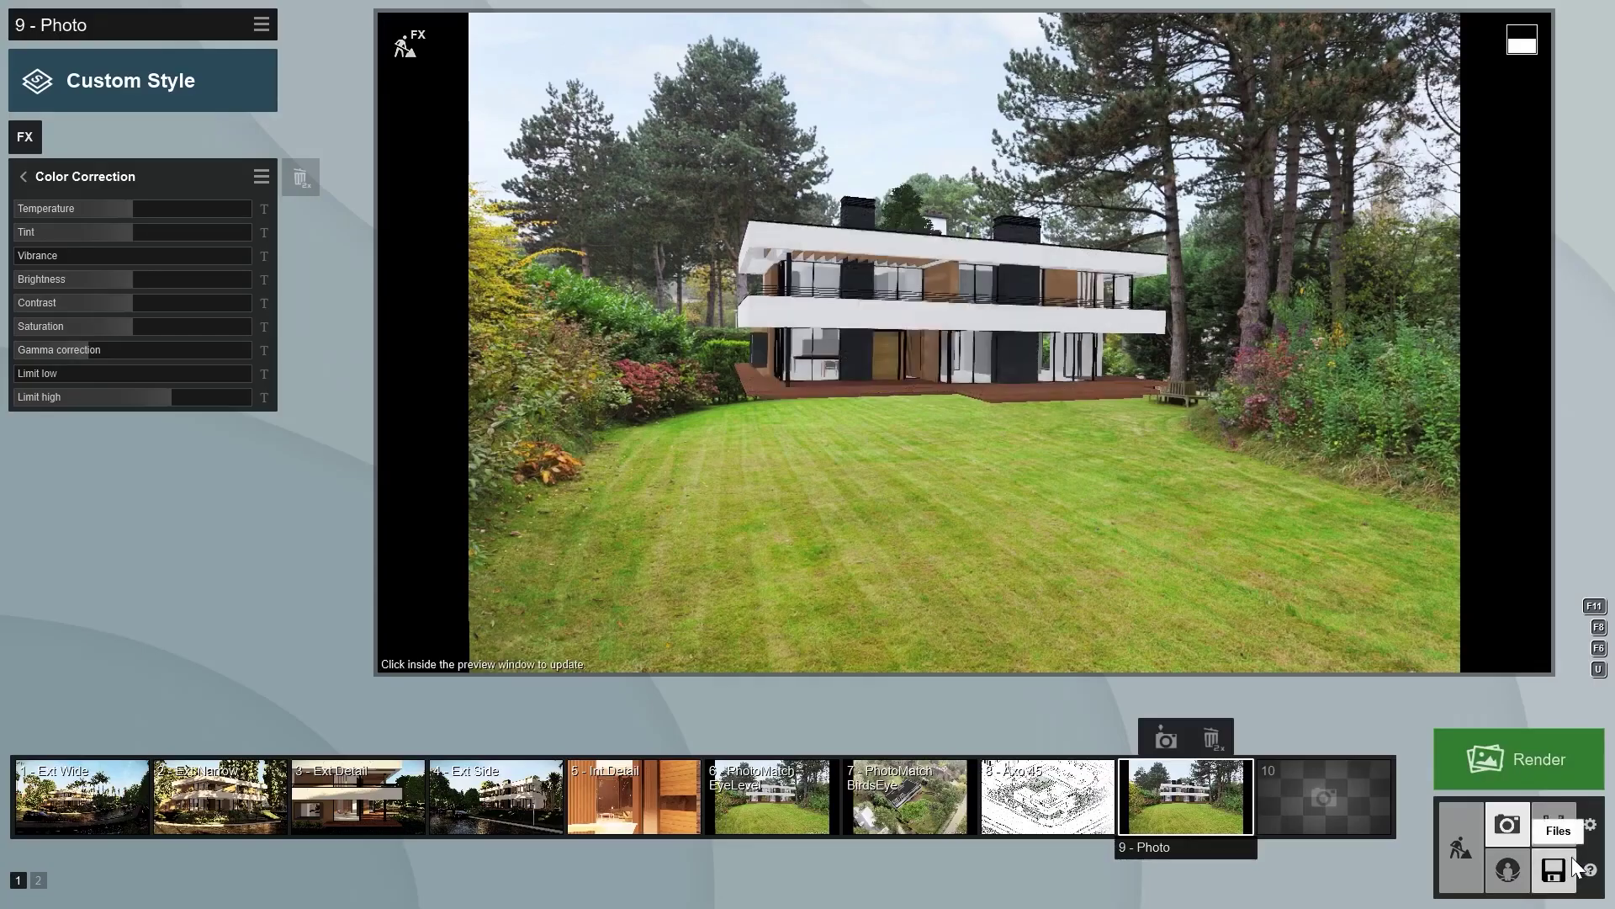
pyautogui.click(405, 44)
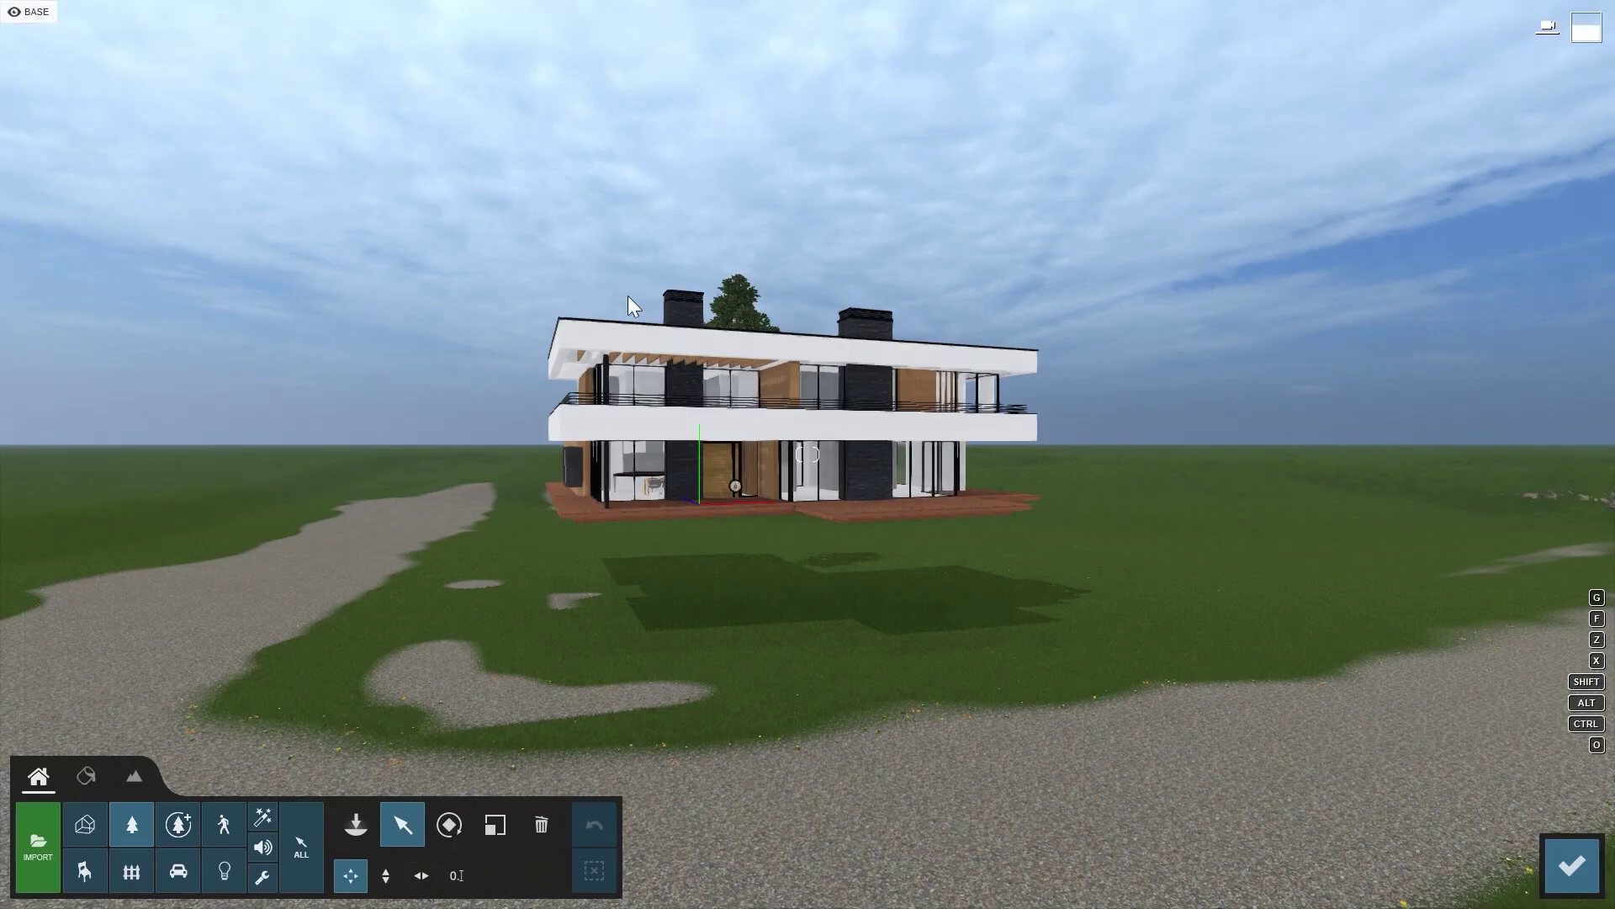
pyautogui.moveTo(628, 296); pyautogui.dragTo(627, 362, button='right')
pyautogui.click(865, 84)
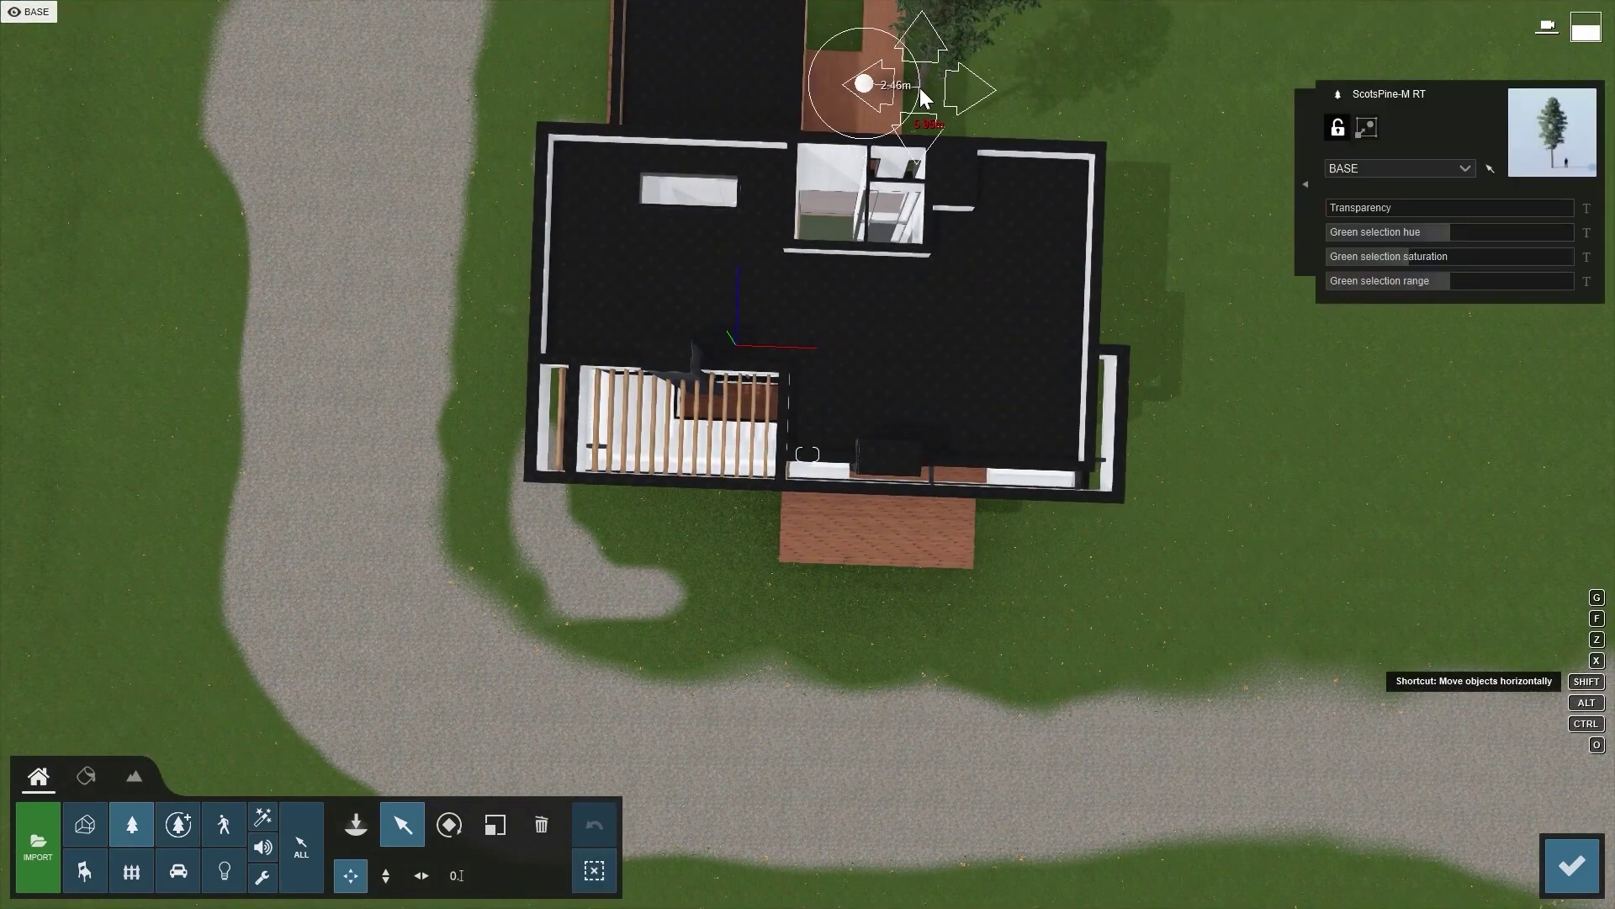
pyautogui.click(1570, 862)
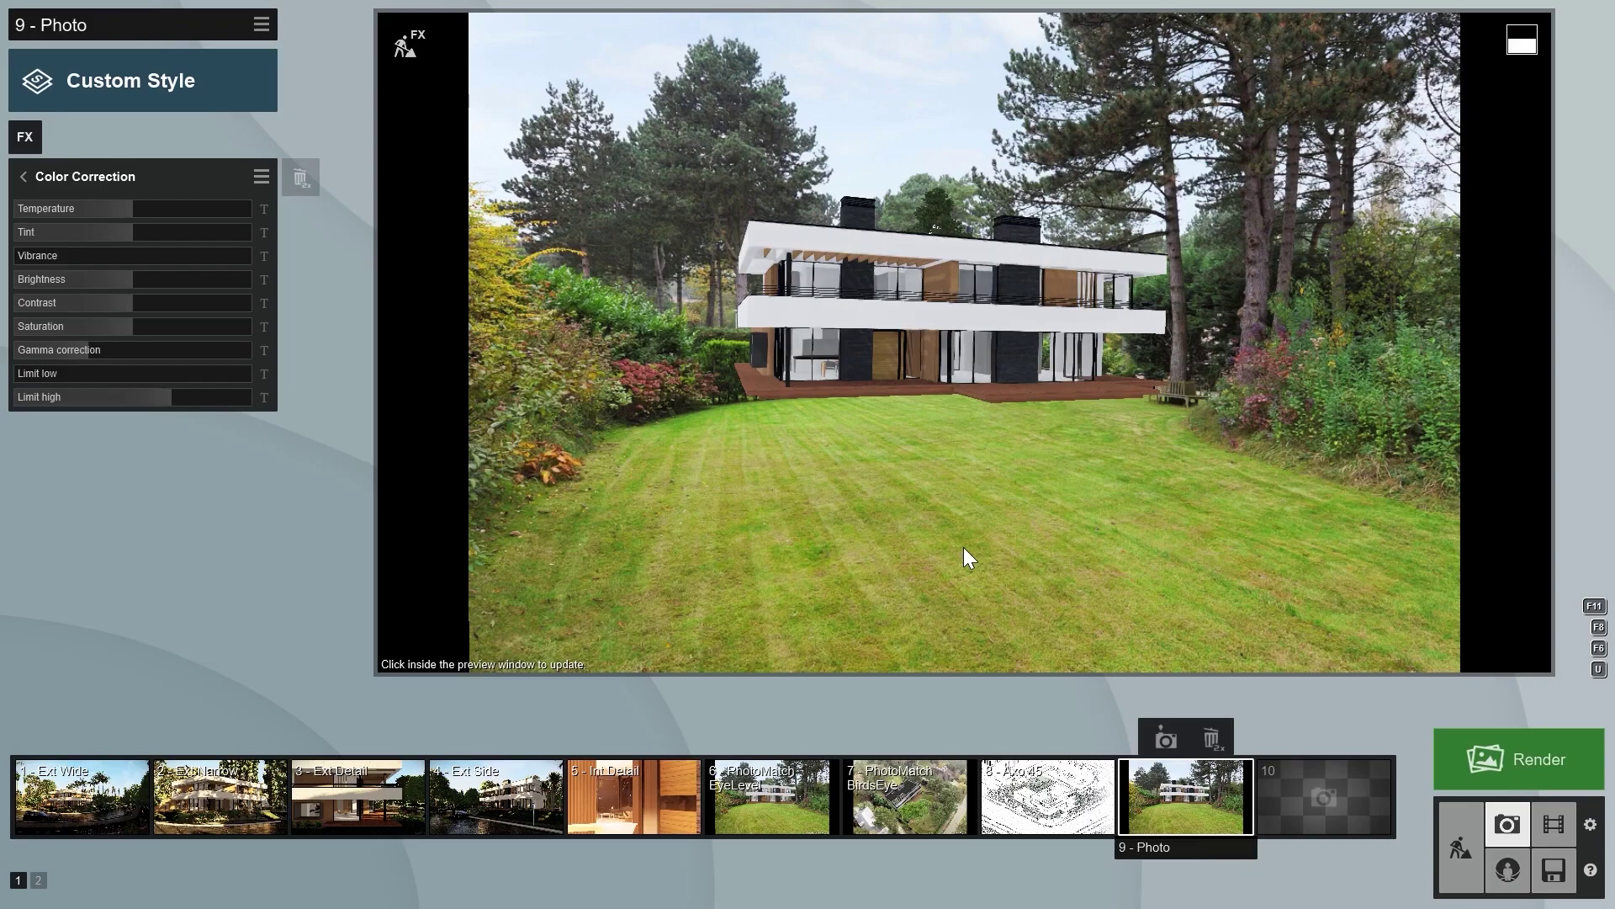
# - Render the current shot to a JPG image named 'Photomat'
pyautogui.click(1516, 749)
pyautogui.click(796, 691)
pyautogui.write('Photoma')
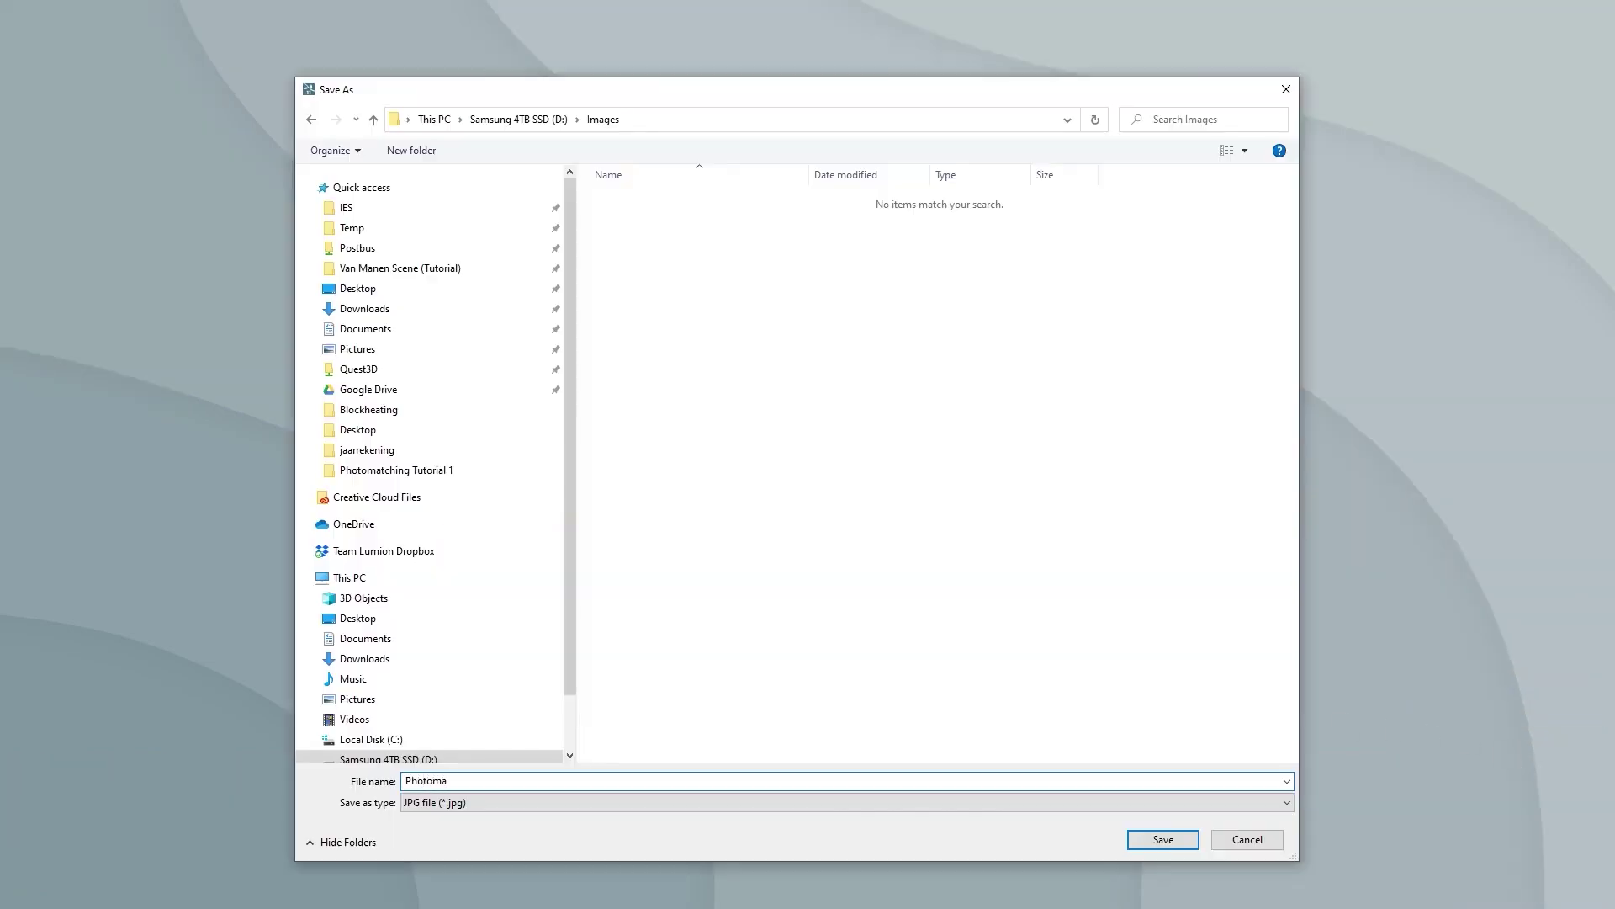
pyautogui.write('t')
pyautogui.press('Return')
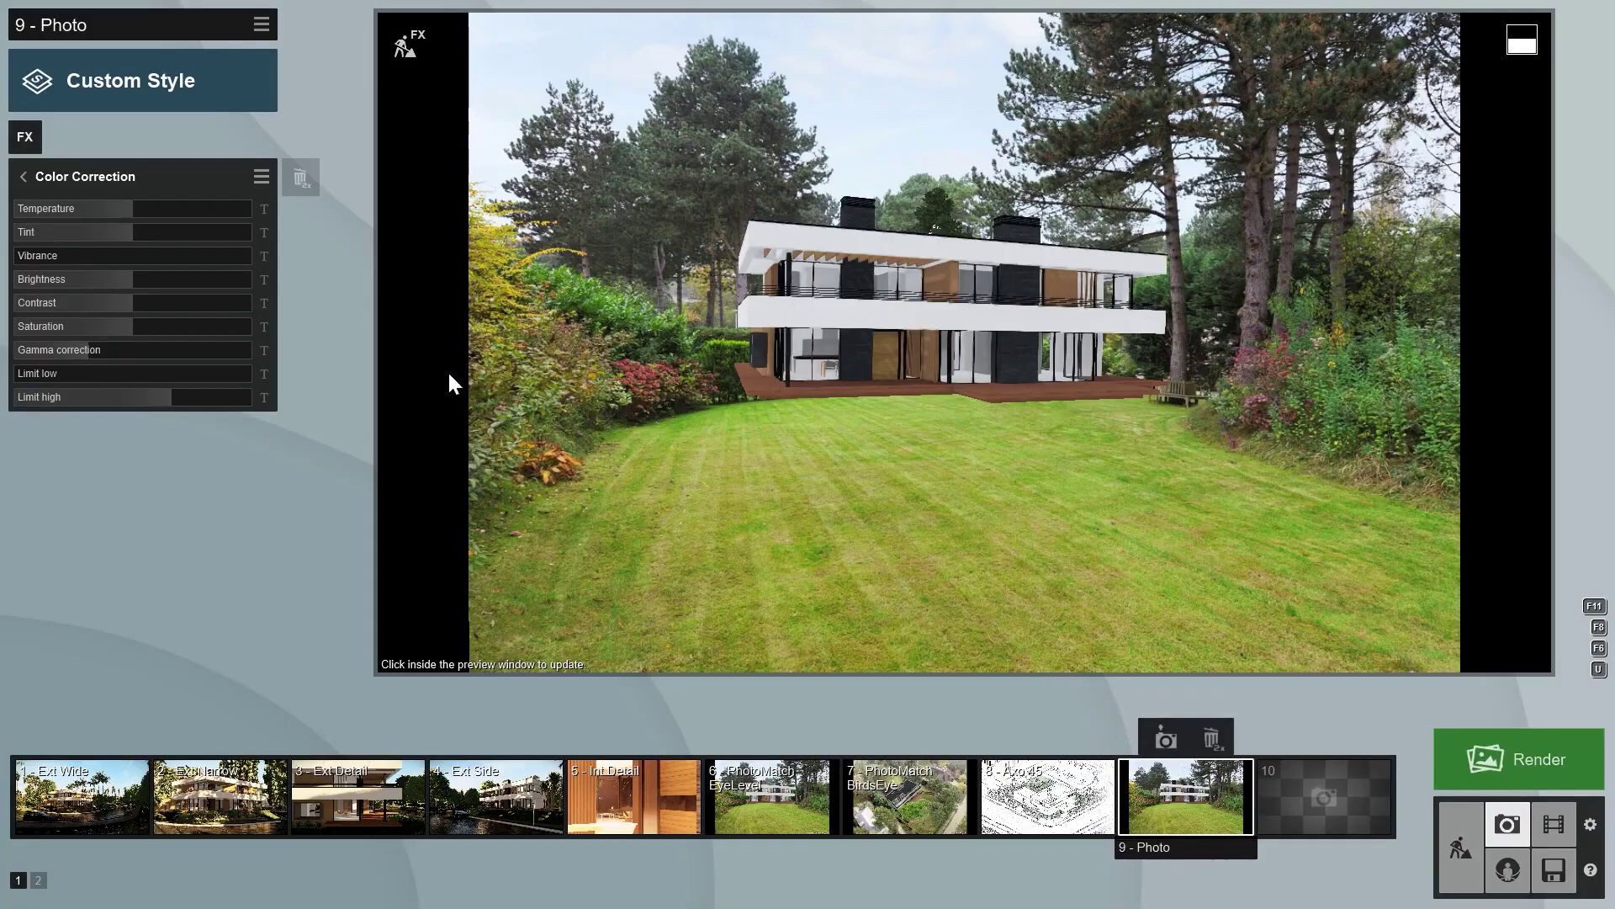
# - Add the Objects > Layer Visibility effect to the photo
pyautogui.click(26, 175)
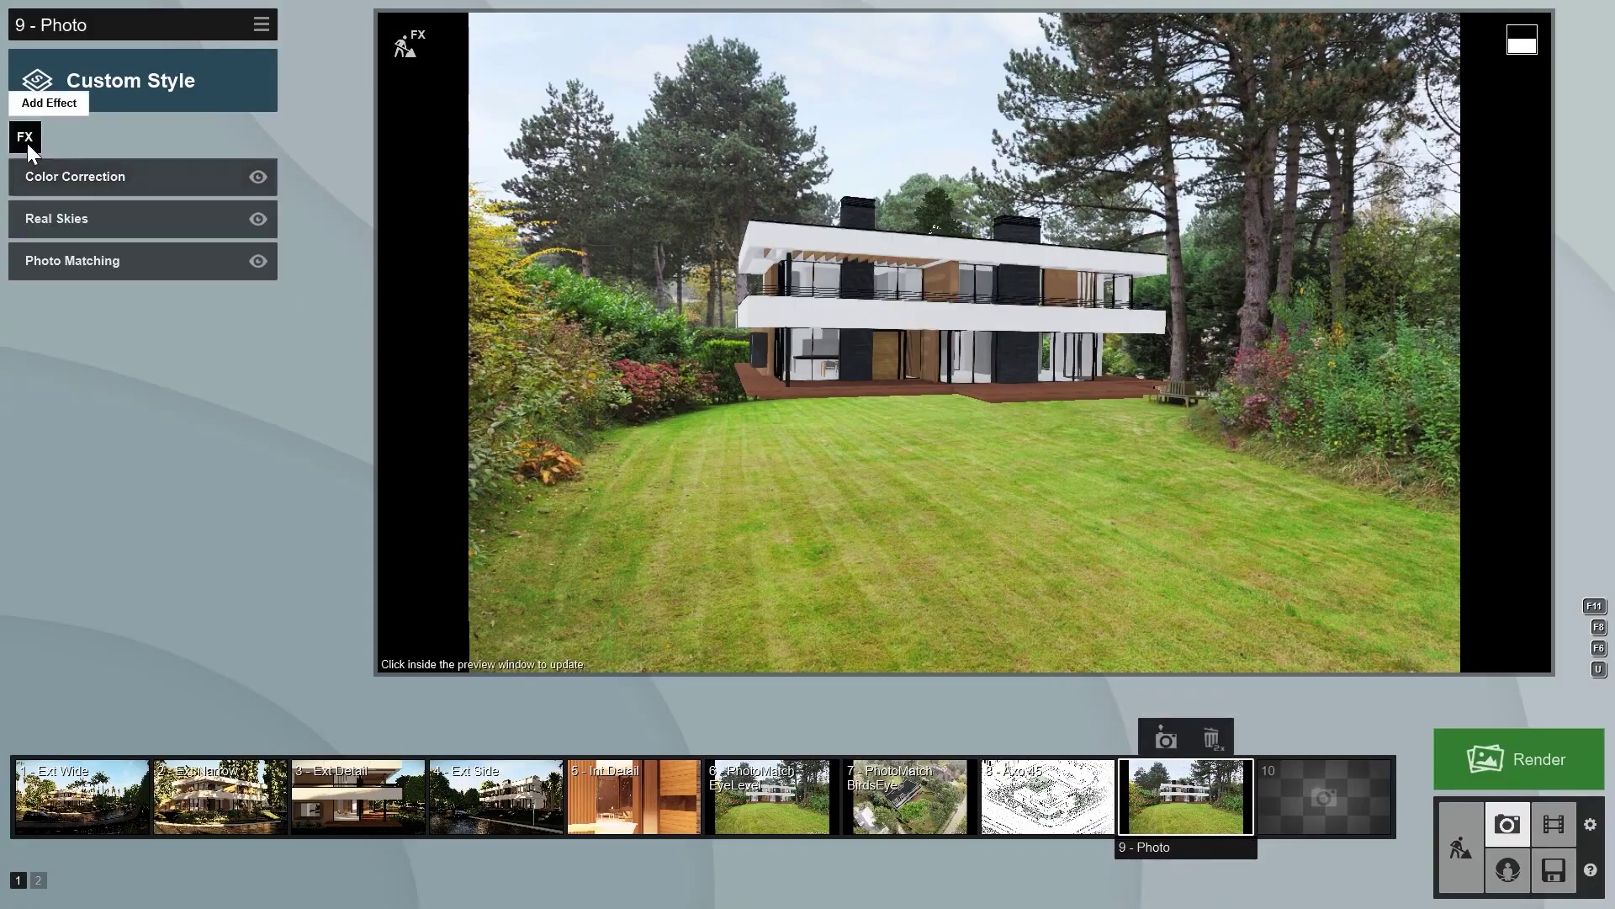
pyautogui.click(25, 137)
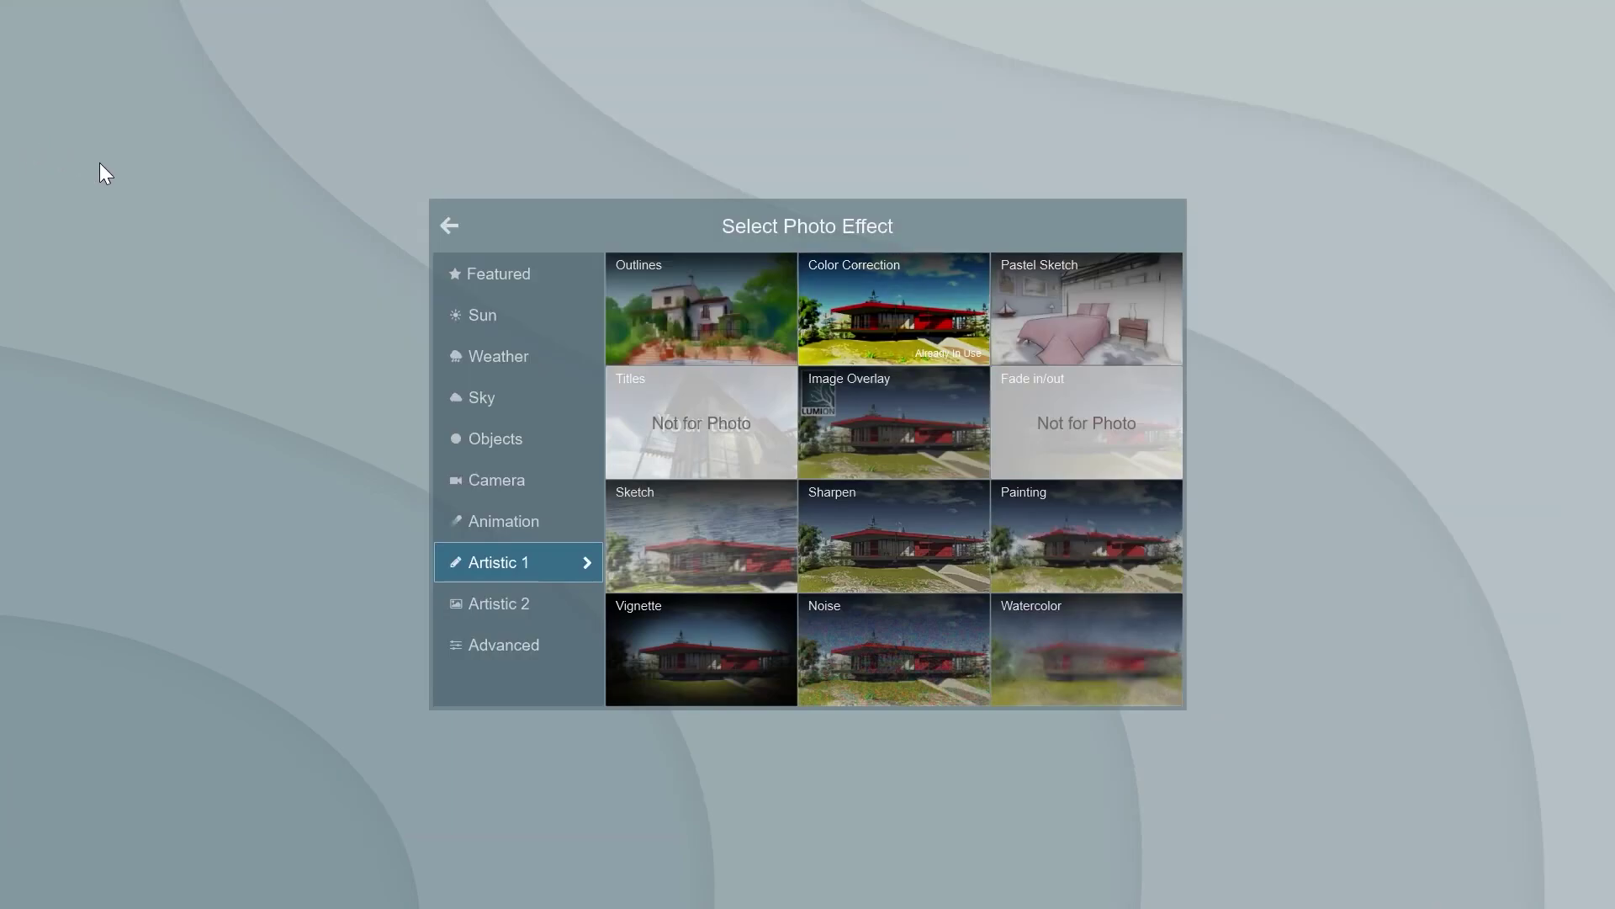
pyautogui.click(494, 437)
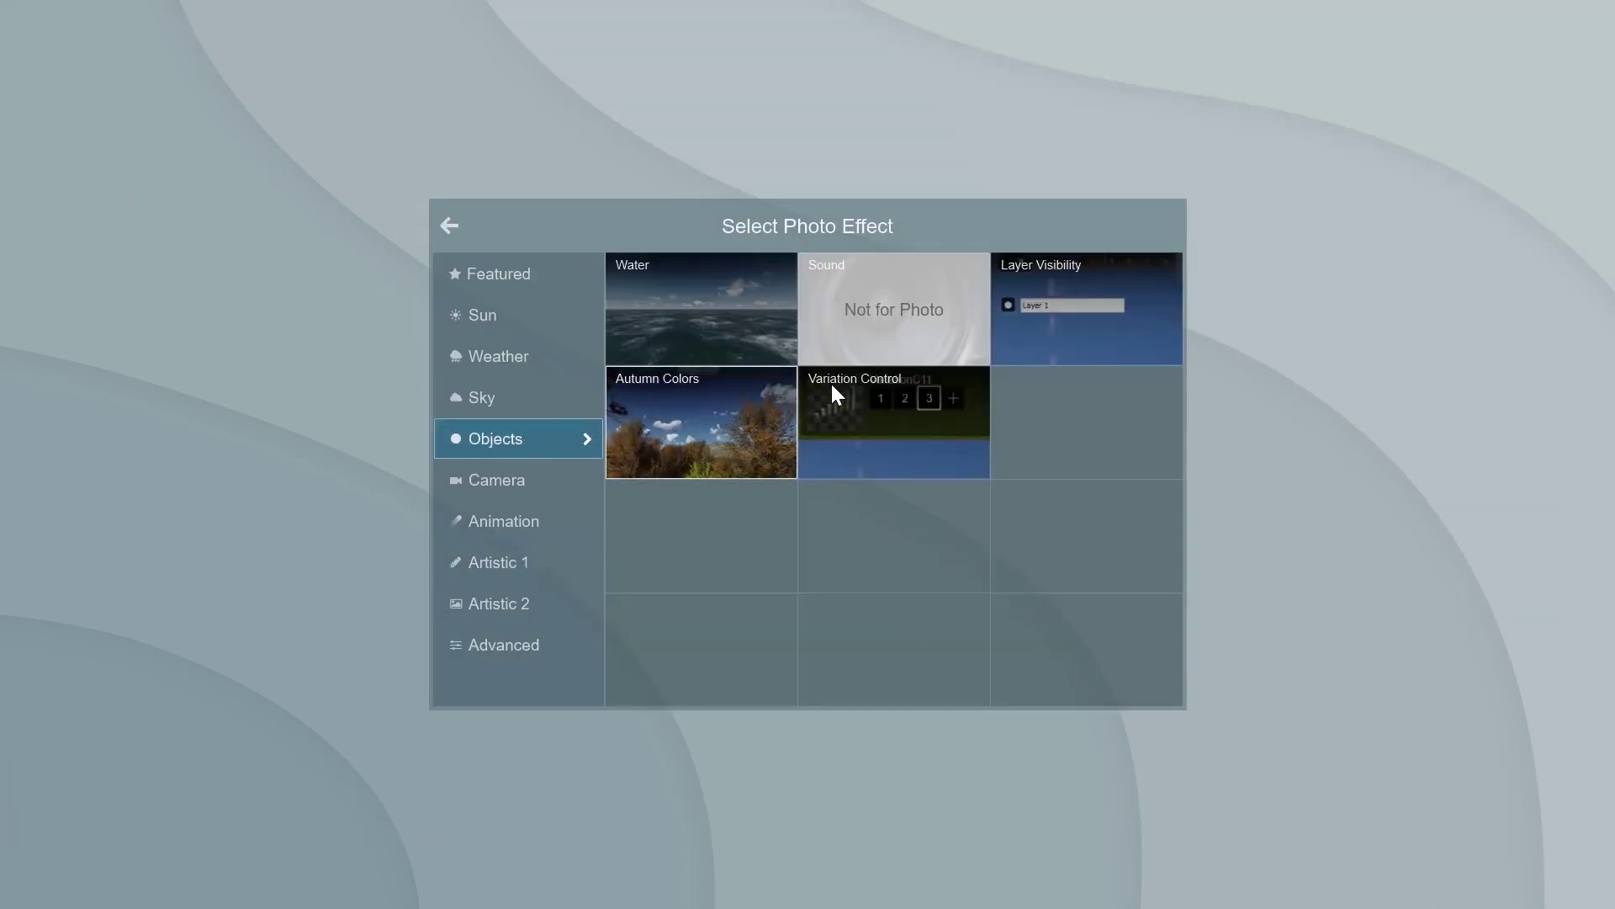
pyautogui.click(1081, 321)
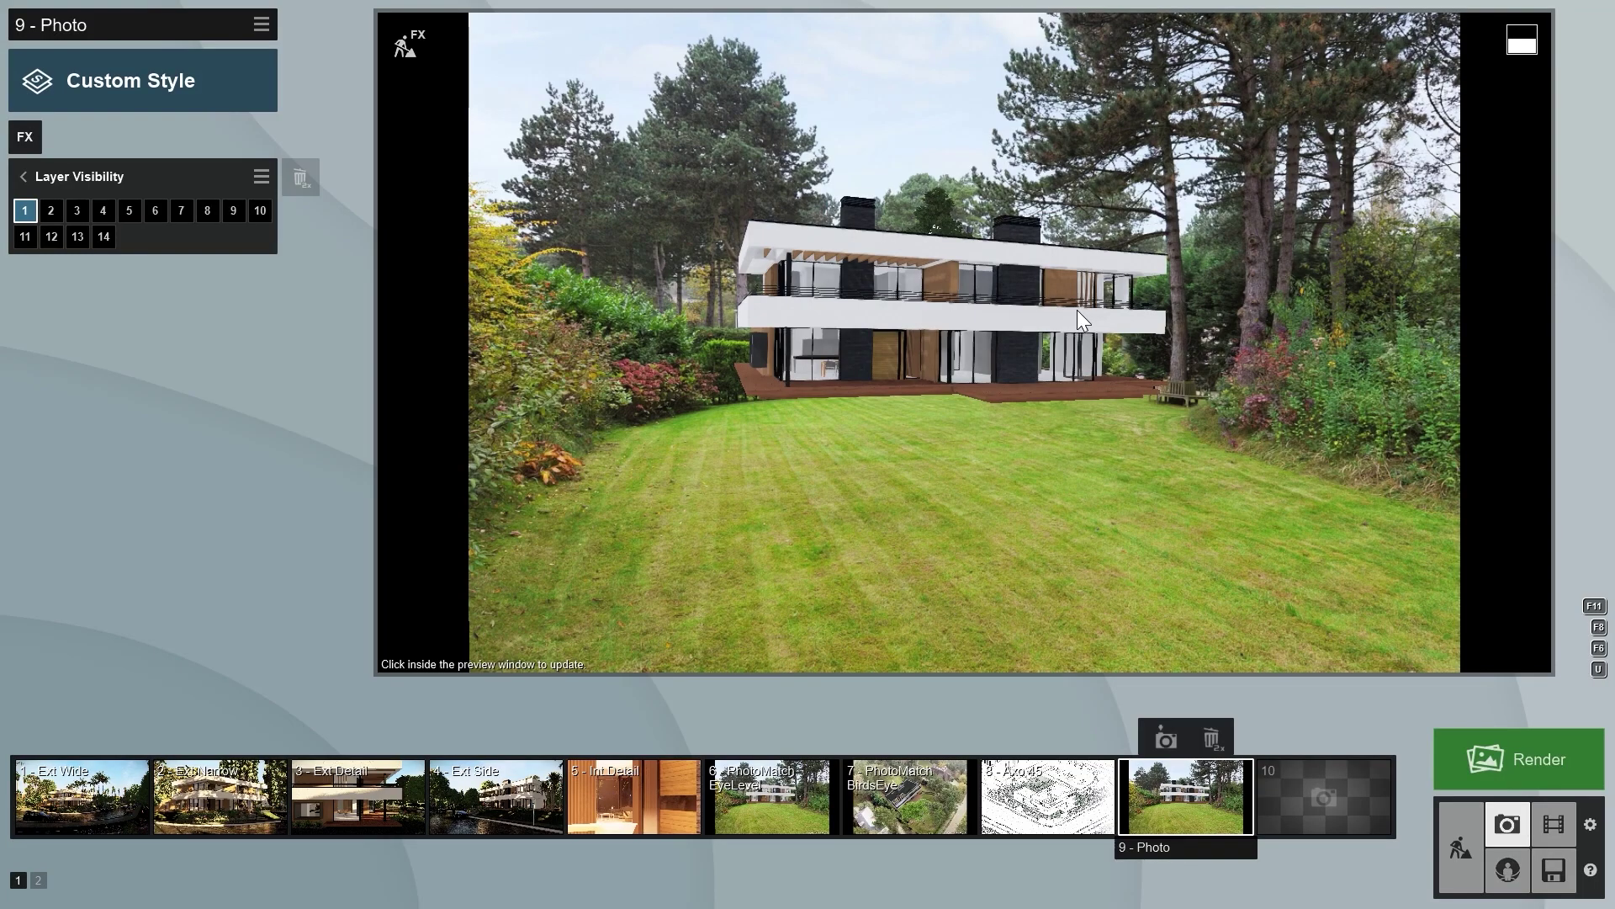
# - Preview layers 2, 3 and 4, then hide them again so only layer 1 shows
pyautogui.click(53, 210)
pyautogui.click(70, 208)
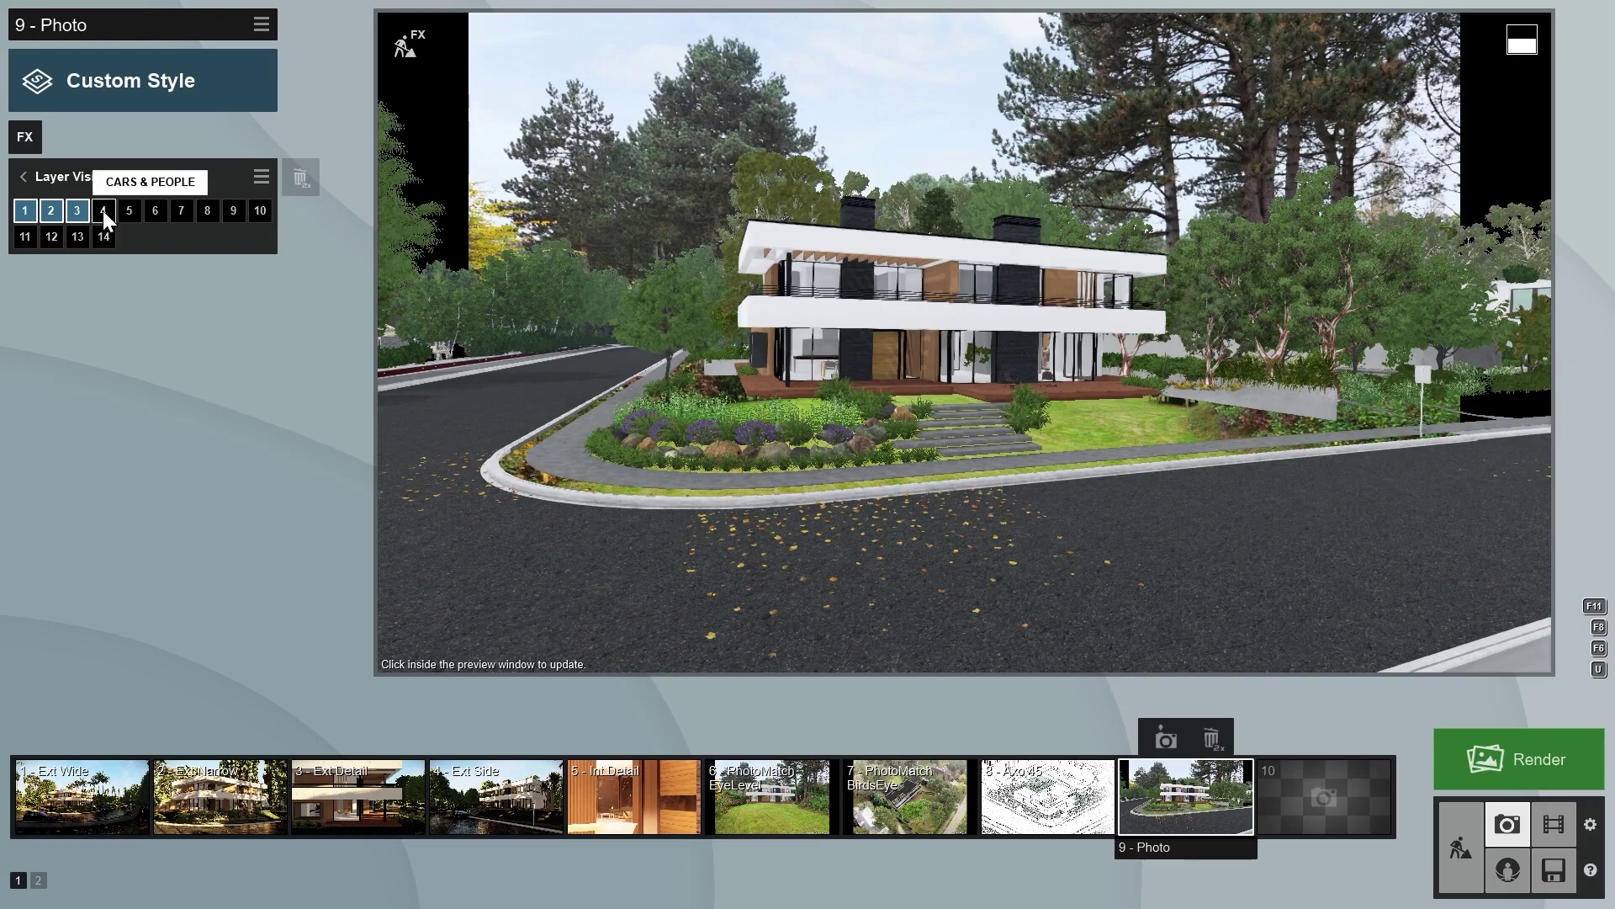
pyautogui.click(102, 210)
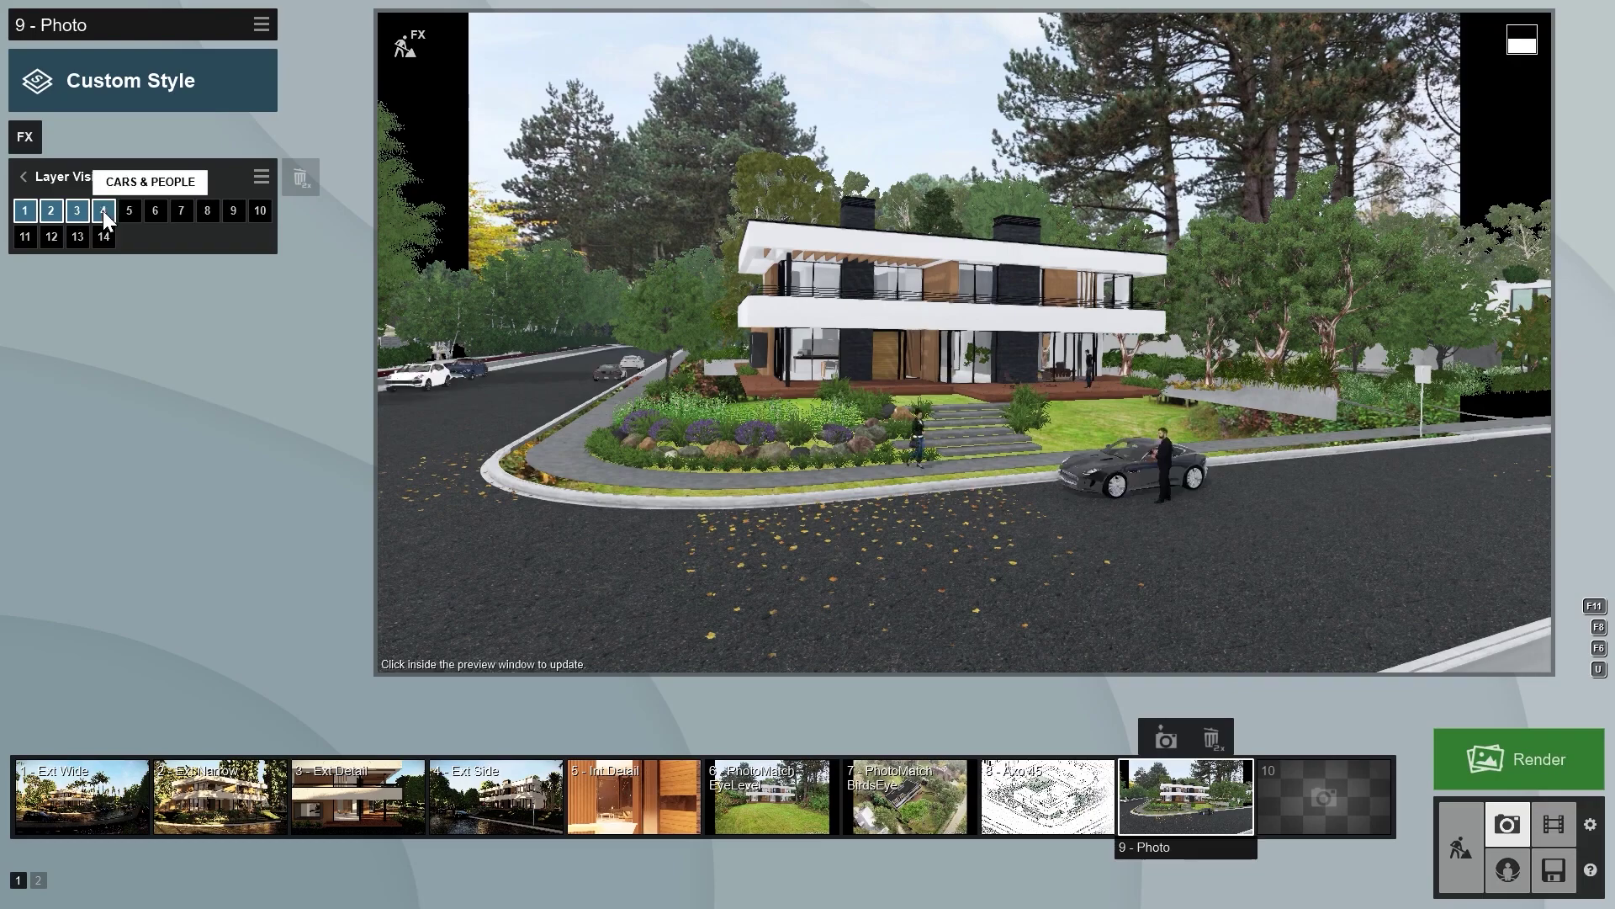
pyautogui.click(103, 211)
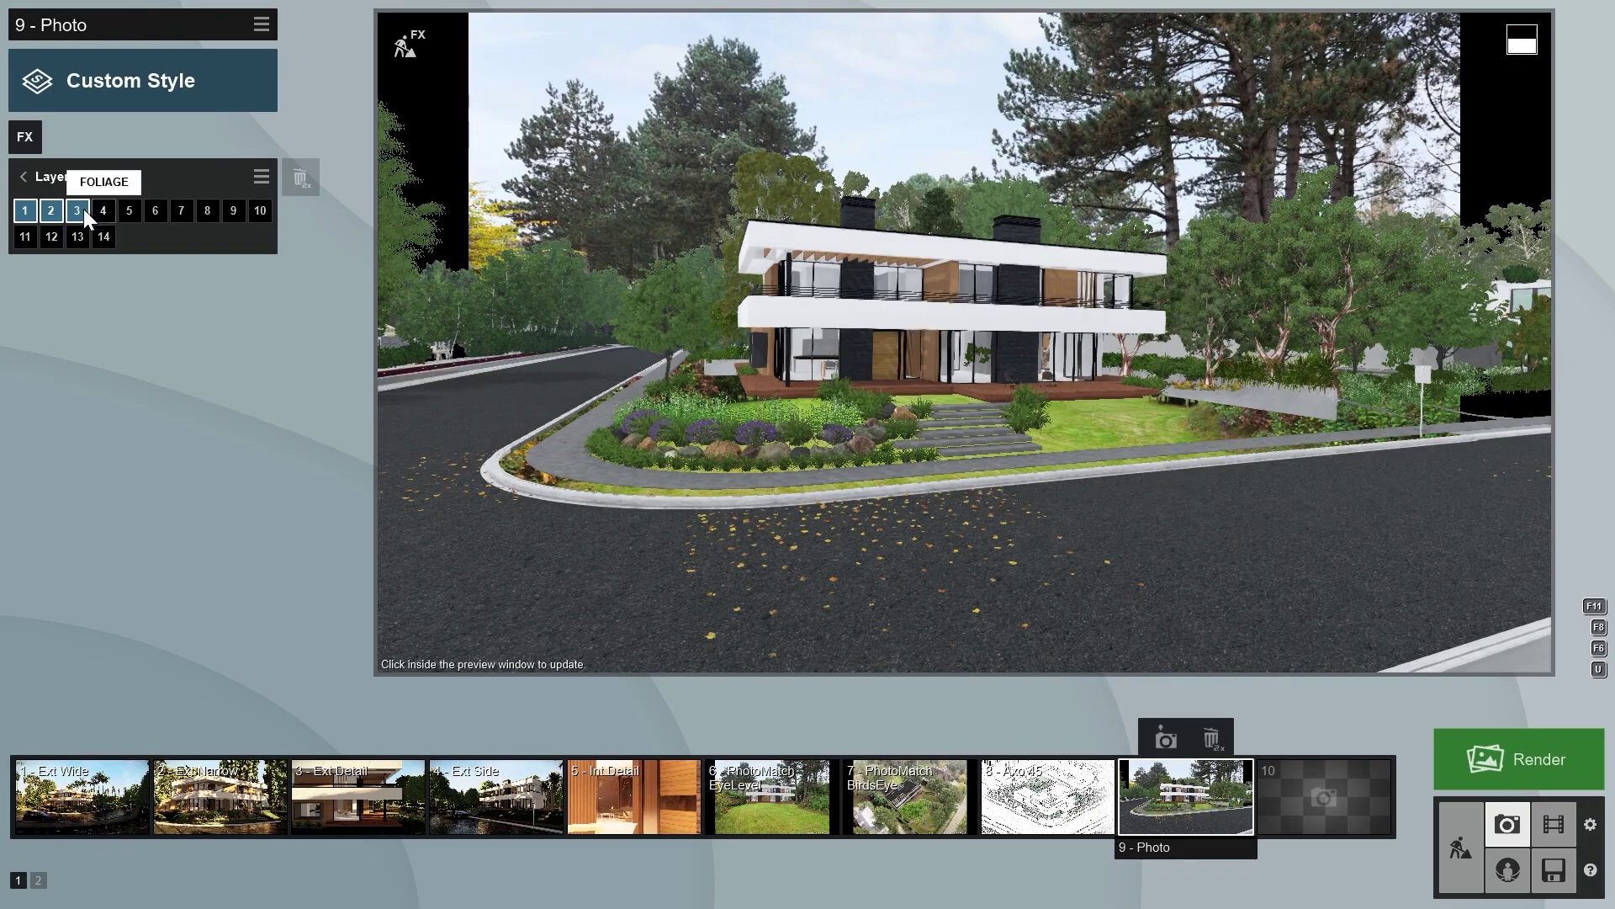
pyautogui.click(72, 214)
pyautogui.click(52, 213)
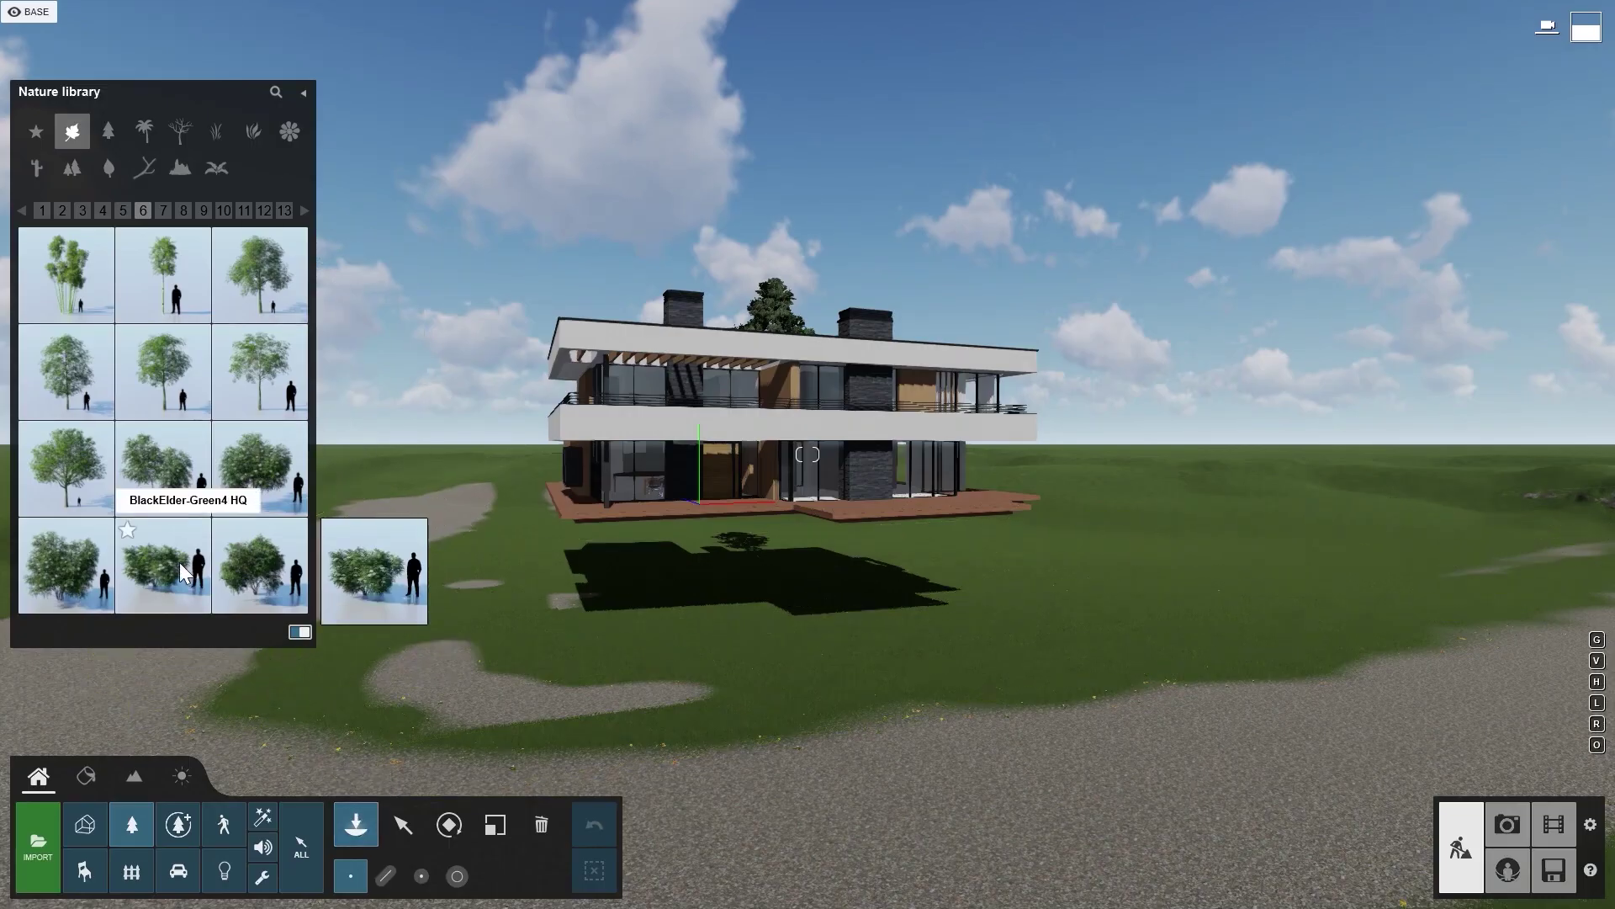
# - Place a BlackElder-Green4 HQ bush beside the house and apply the Overcast photo style
pyautogui.click(163, 565)
pyautogui.click(562, 515)
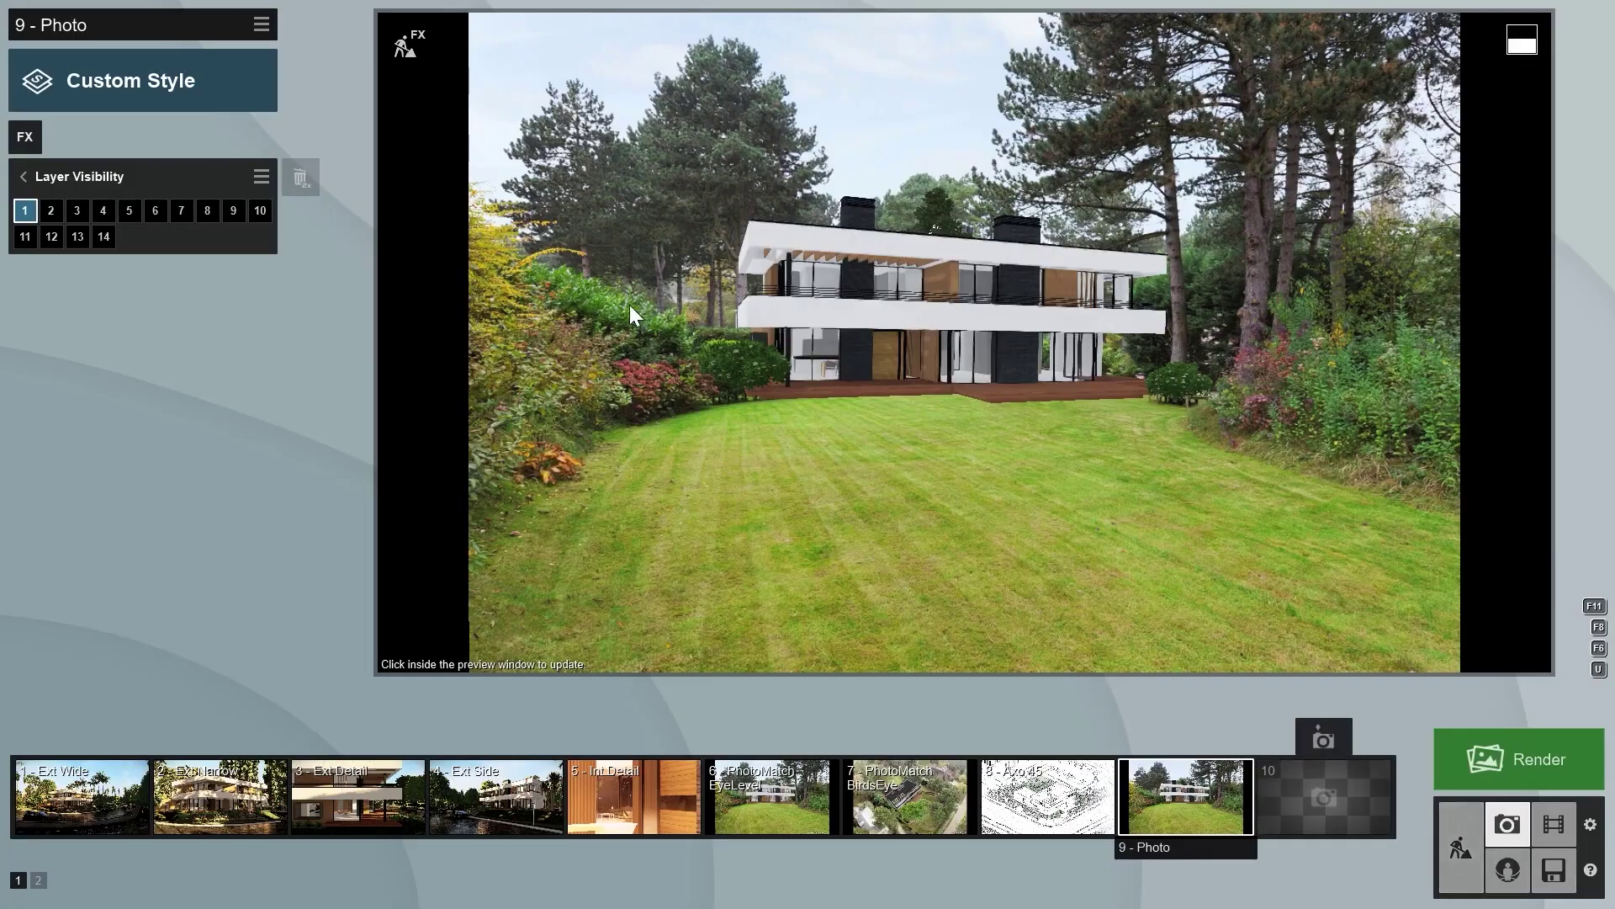
pyautogui.click(162, 81)
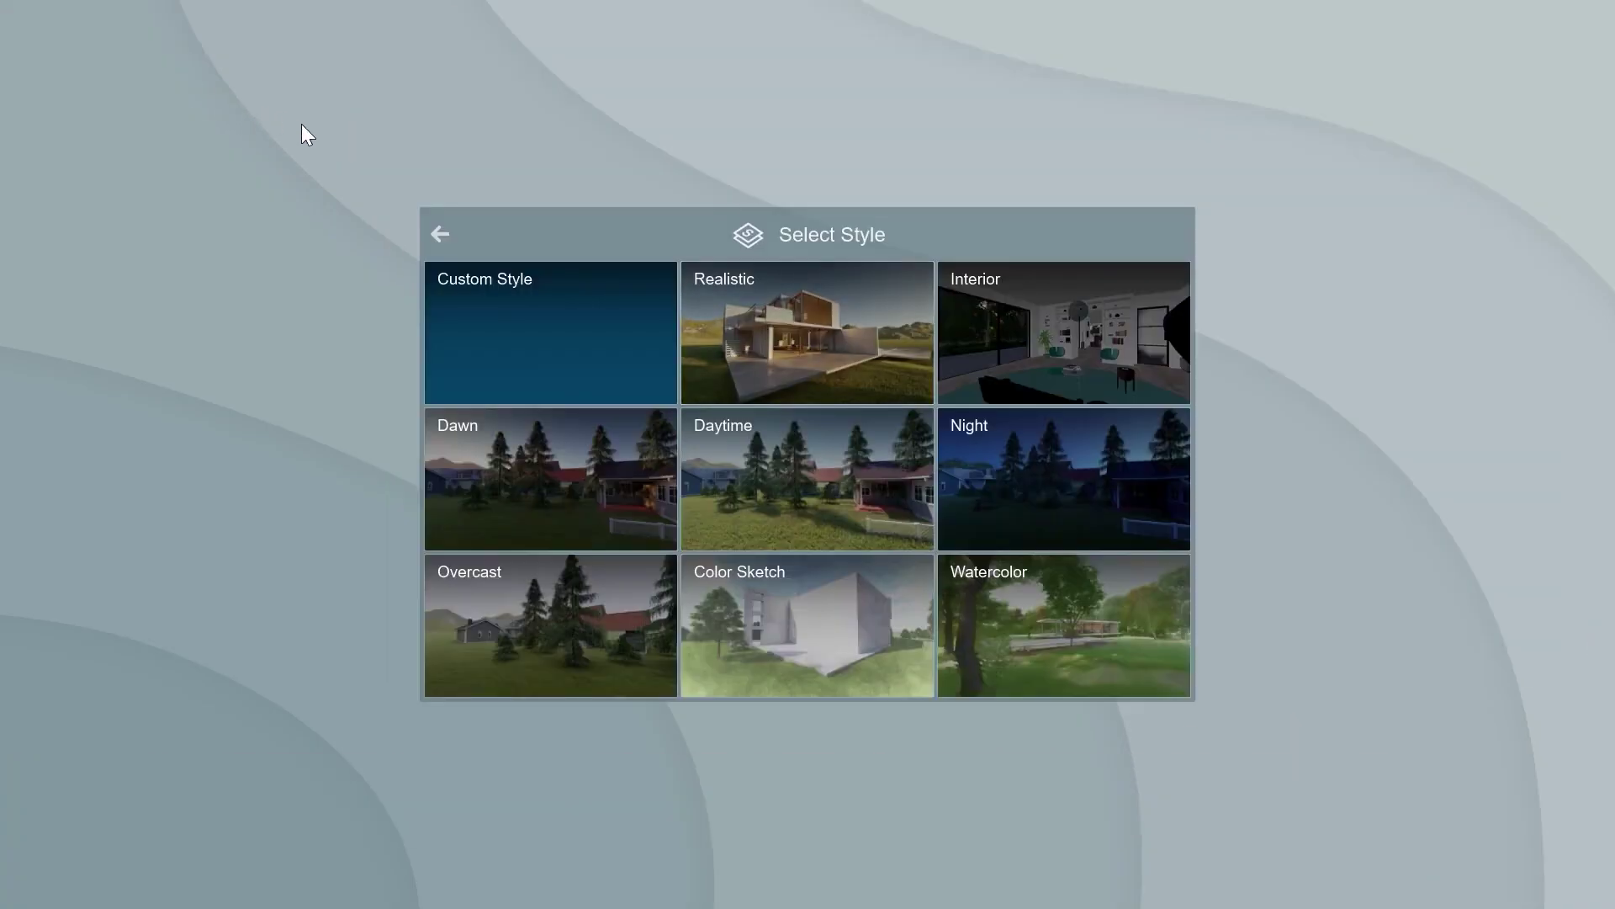
pyautogui.click(502, 608)
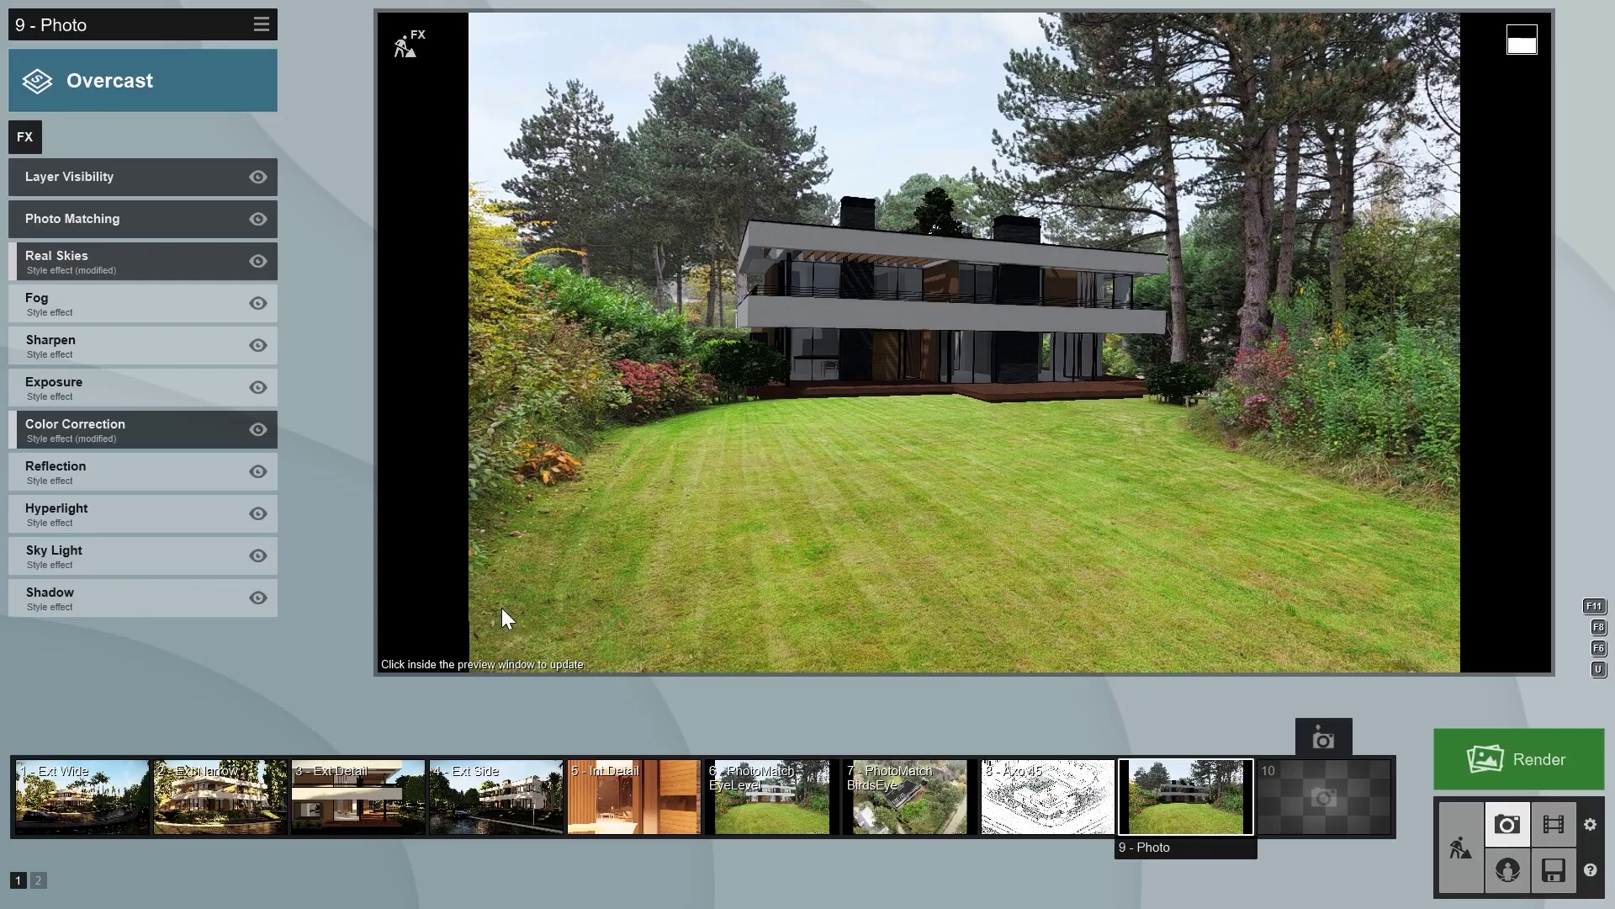
pyautogui.click(929, 335)
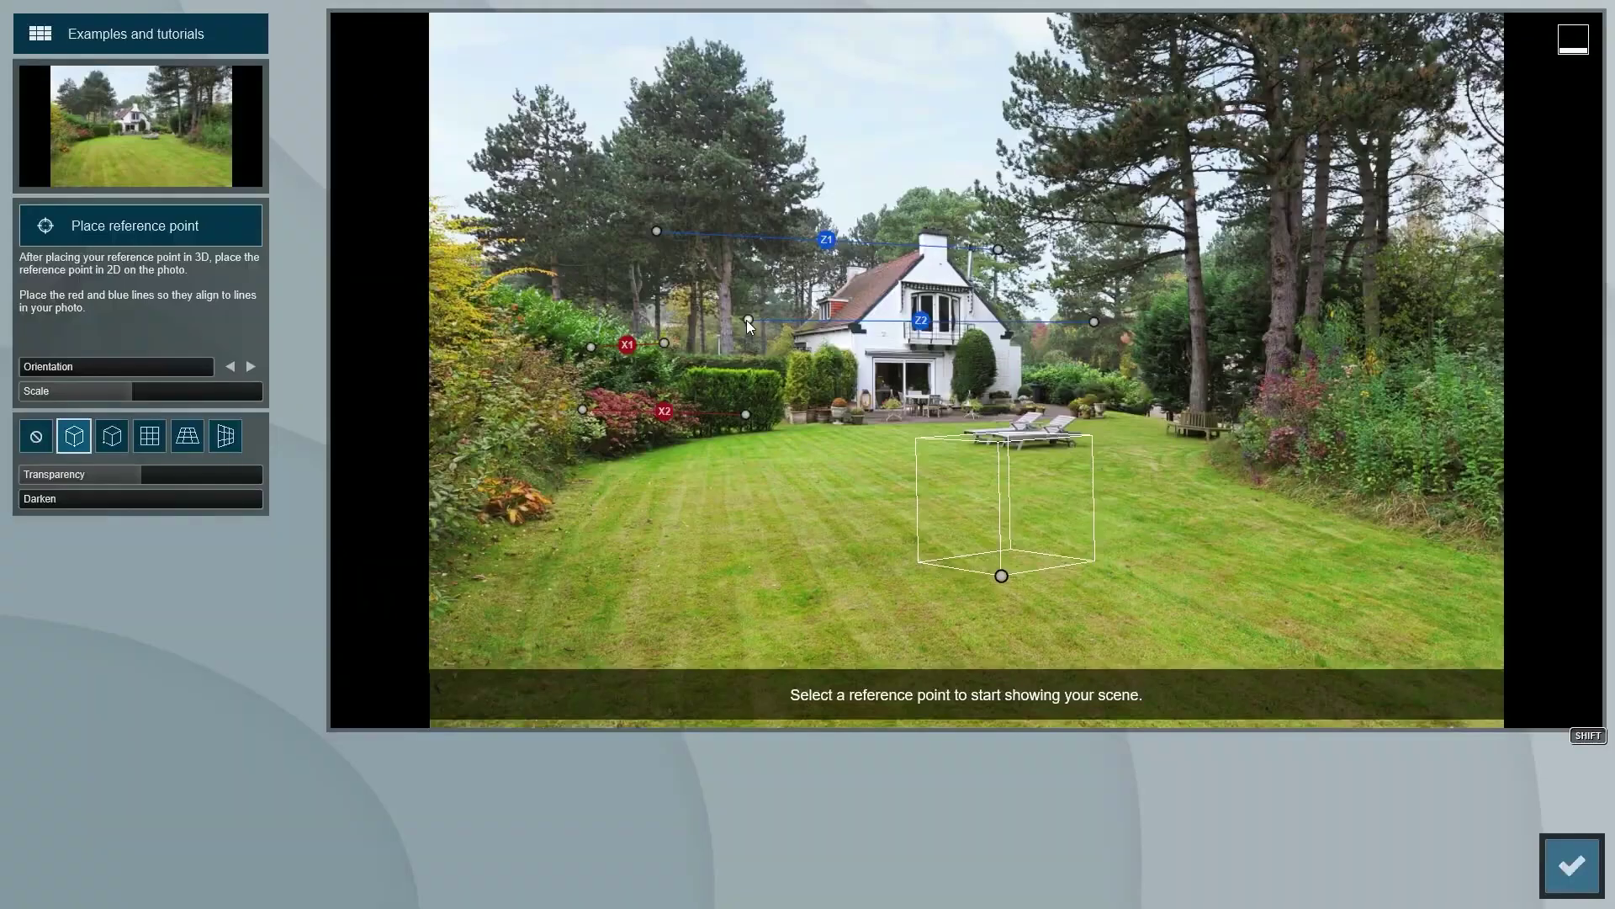
# - Align the Z1 and Z2 lines to the chimney edges and position the reference point
pyautogui.moveTo(934, 324); pyautogui.dragTo(1008, 340)
pyautogui.moveTo(996, 249); pyautogui.dragTo(949, 236)
pyautogui.moveTo(657, 230); pyautogui.dragTo(925, 240)
pyautogui.click(688, 440)
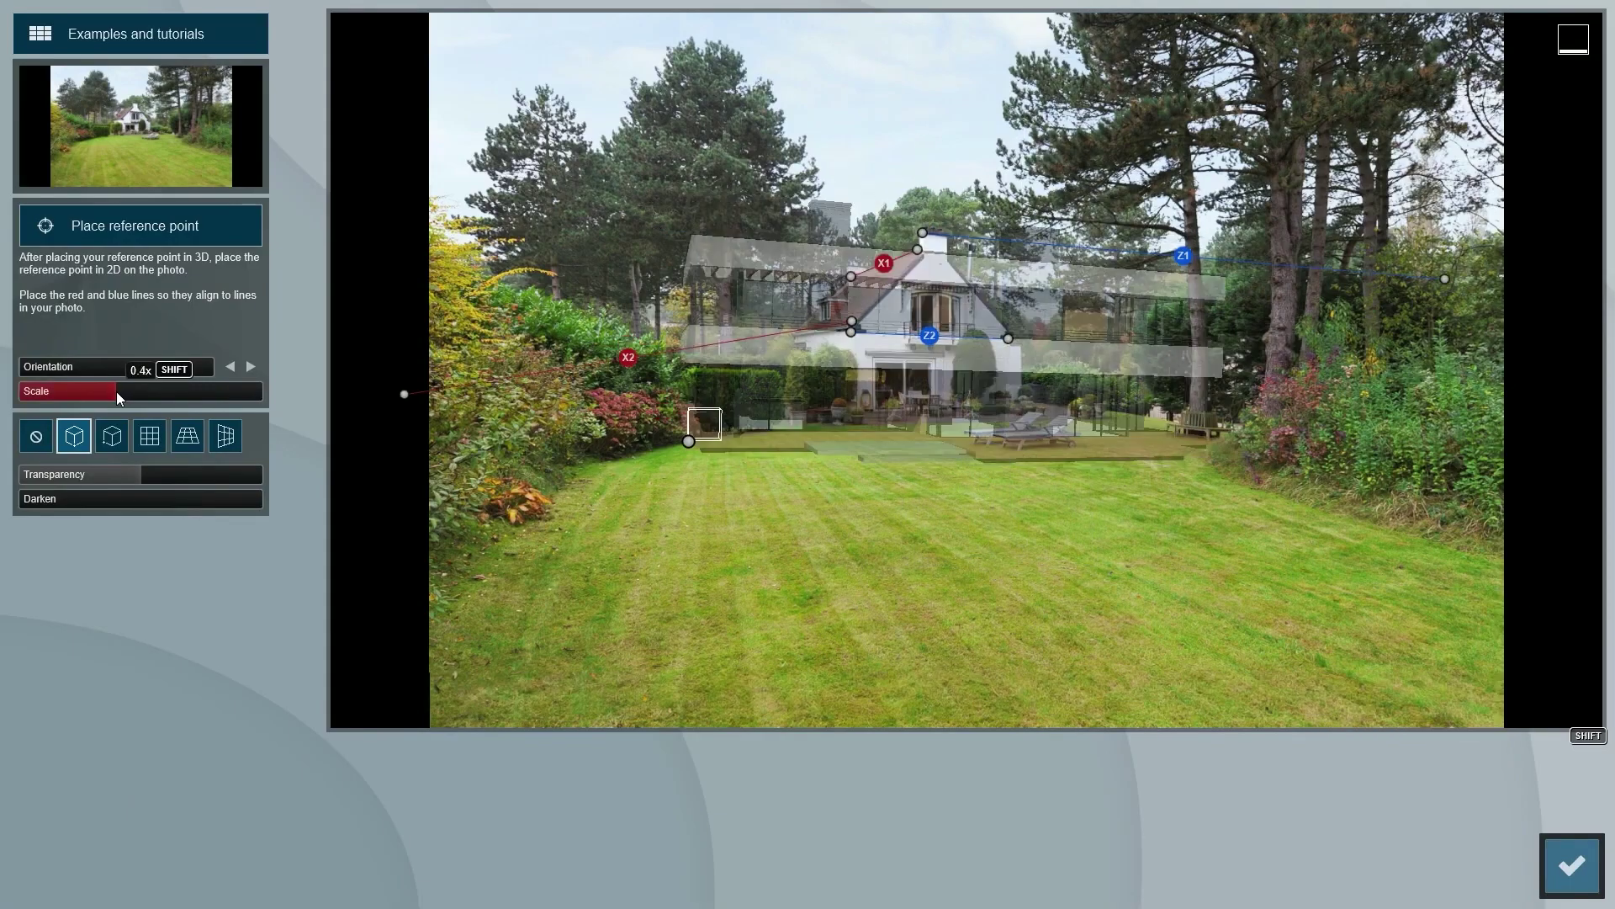
pyautogui.moveTo(688, 441); pyautogui.dragTo(643, 425)
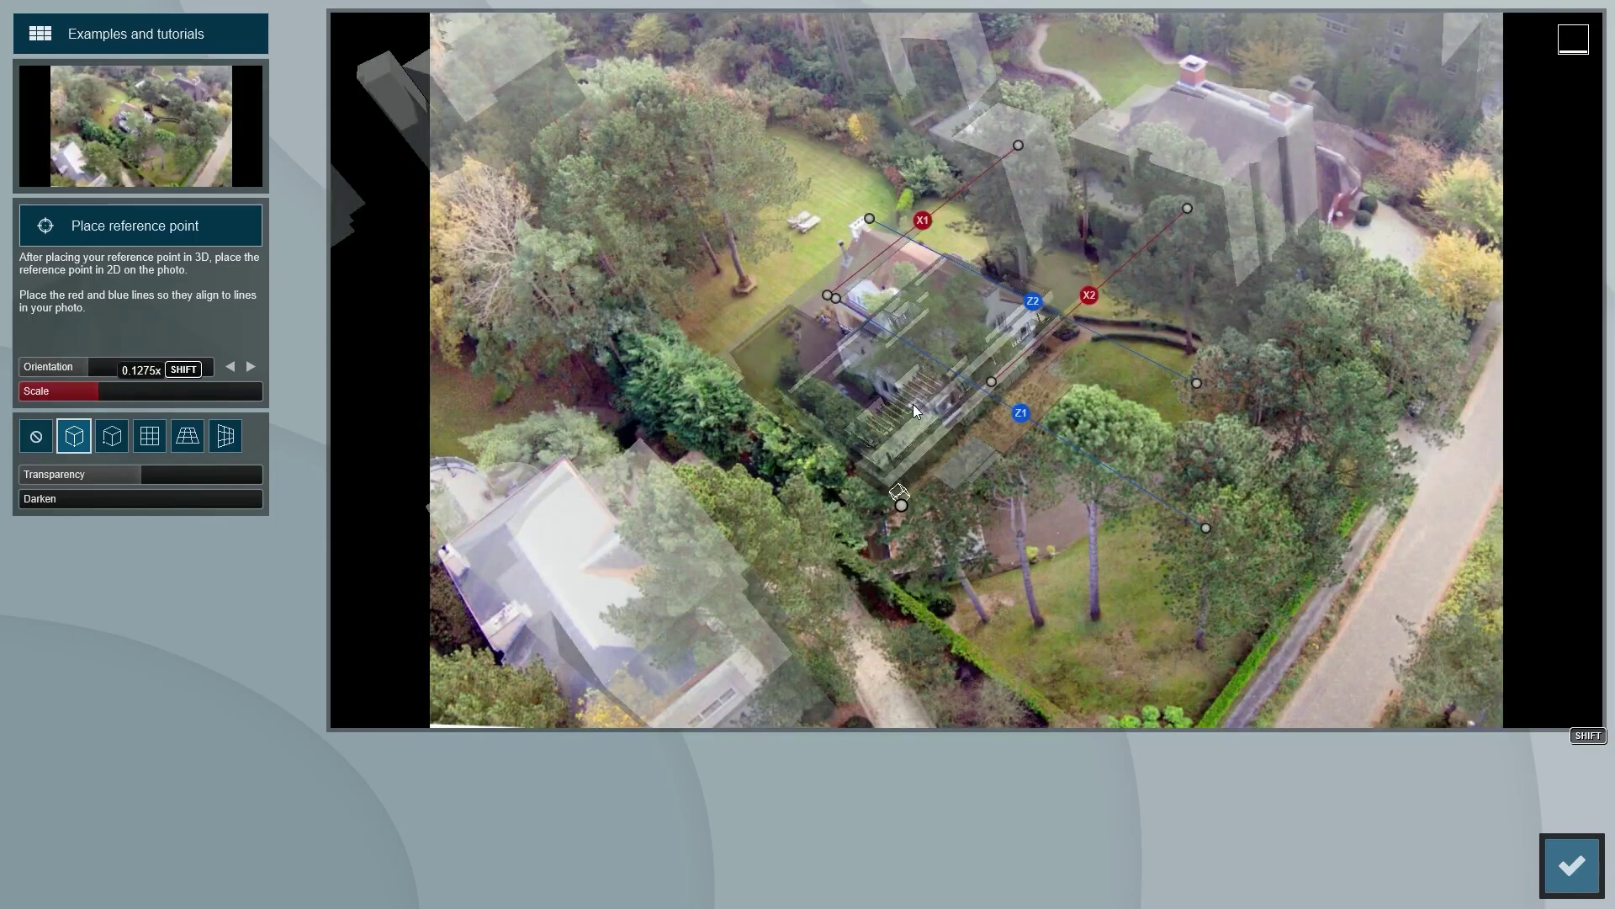
pyautogui.moveTo(901, 505)
pyautogui.mouseDown()
pyautogui.moveTo(872, 534)
pyautogui.moveTo(894, 541)
pyautogui.moveTo(862, 539)
pyautogui.mouseUp()
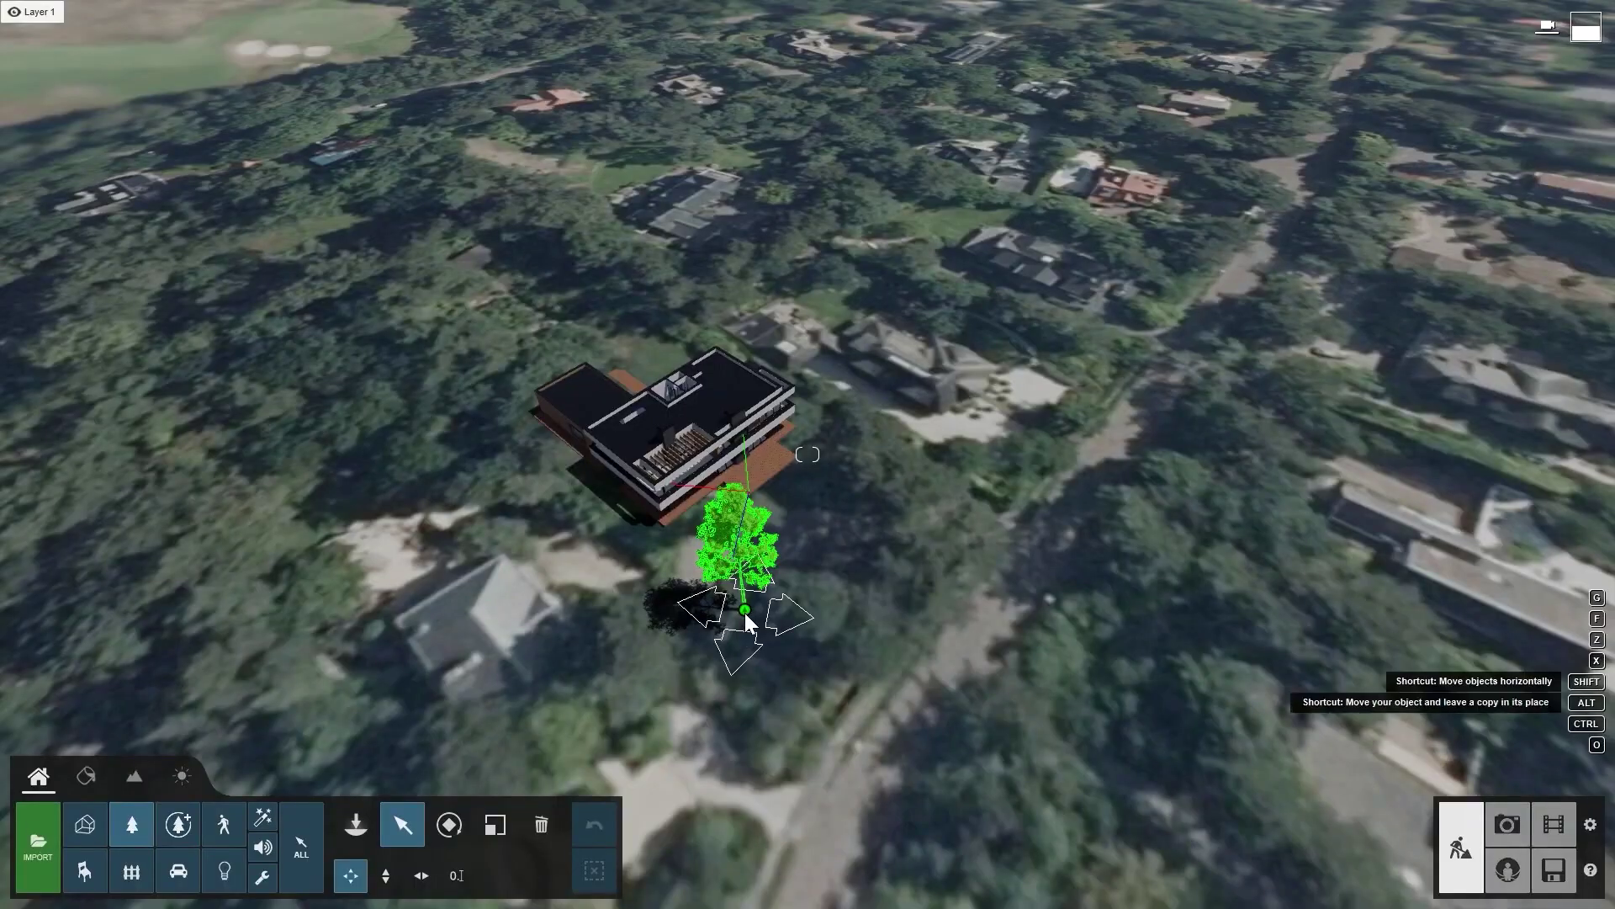
pyautogui.moveTo(745, 613); pyautogui.dragTo(792, 606)
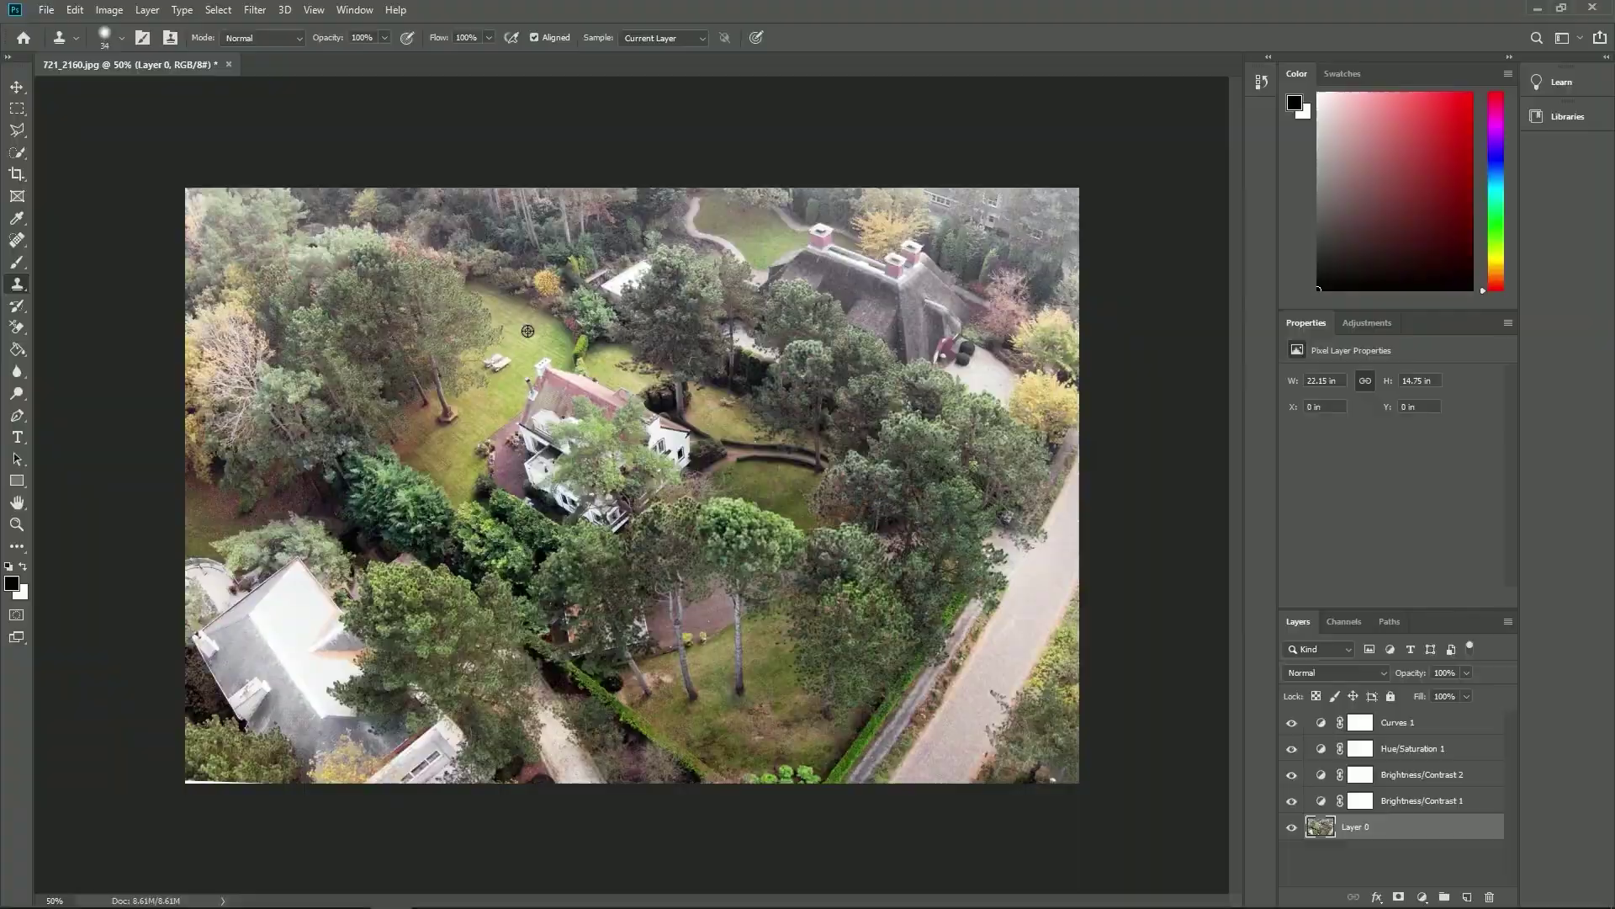
# - In Photoshop, clone out detail beside the house and lasso the tree trunk
pyautogui.moveTo(539, 363)
pyautogui.mouseDown()
pyautogui.moveTo(554, 389)
pyautogui.moveTo(579, 377)
pyautogui.mouseUp()
pyautogui.click(673, 738)
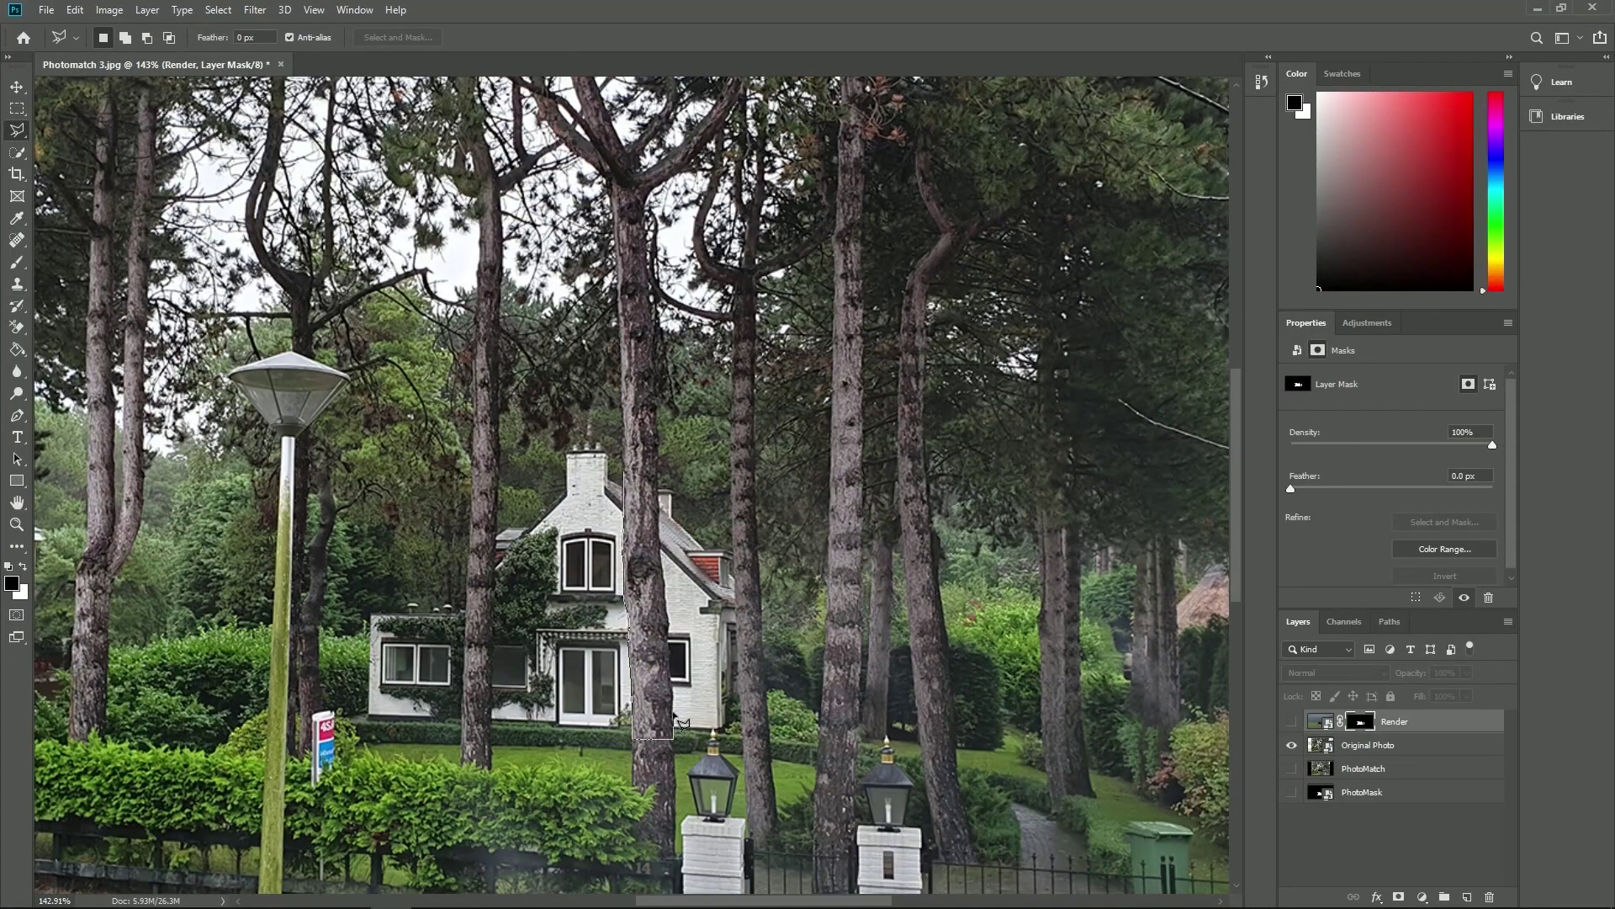
pyautogui.click(676, 686)
pyautogui.click(672, 643)
pyautogui.click(669, 609)
pyautogui.click(665, 572)
pyautogui.click(657, 471)
# - Fill the trunk area on the Render layer mask with black so it stands in front
pyautogui.click(625, 471)
pyautogui.click(1292, 721)
pyautogui.press('g')
pyautogui.click(646, 558)
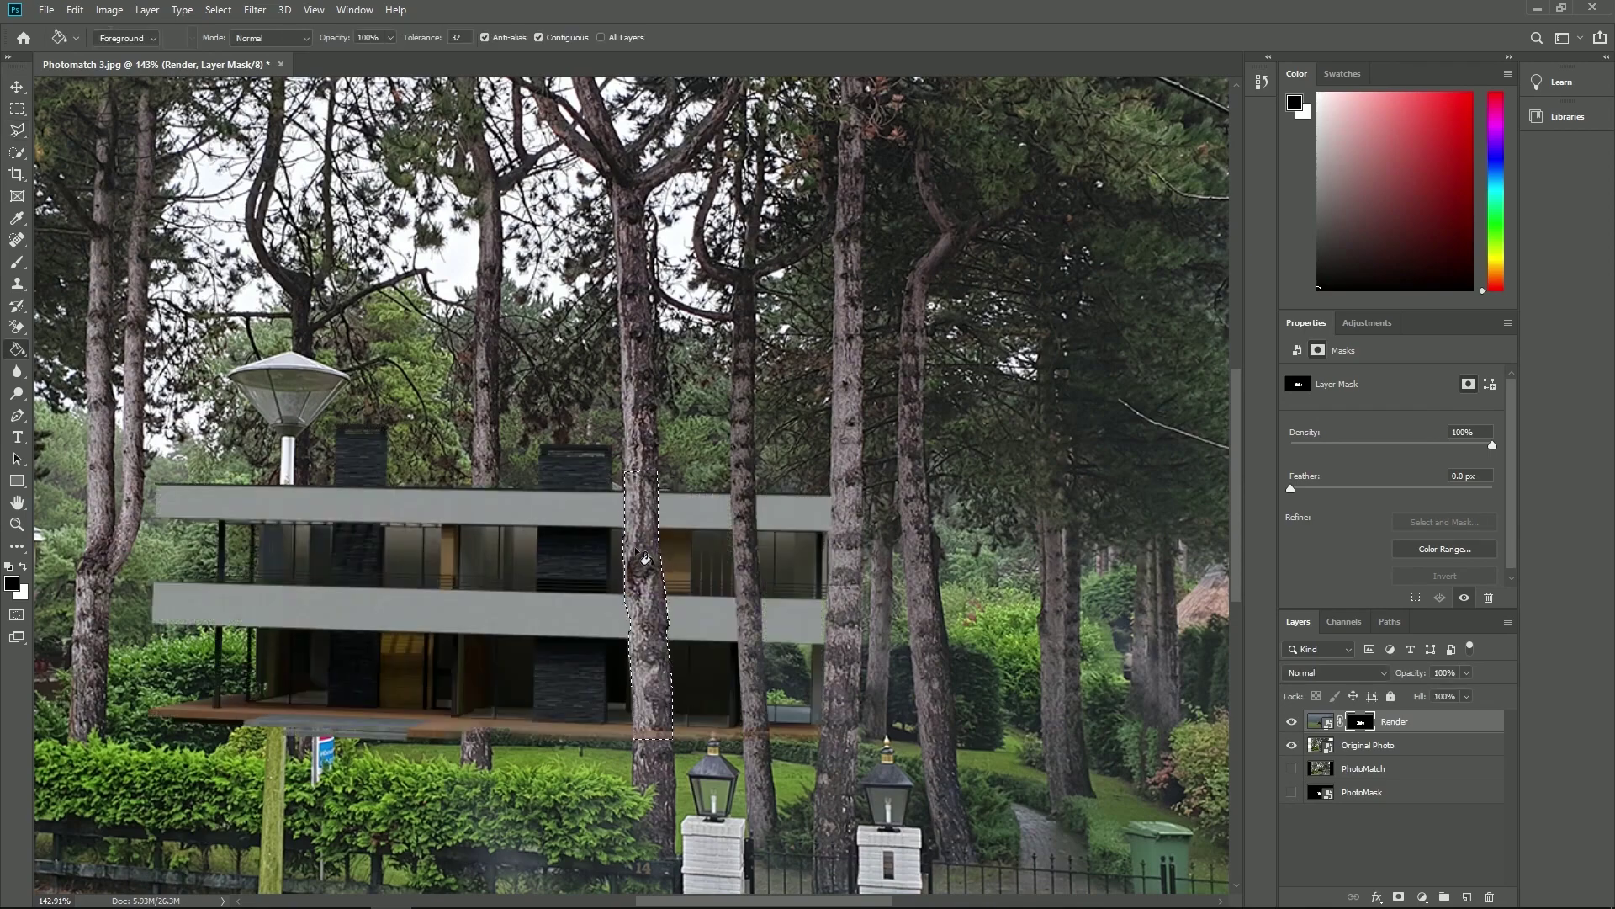